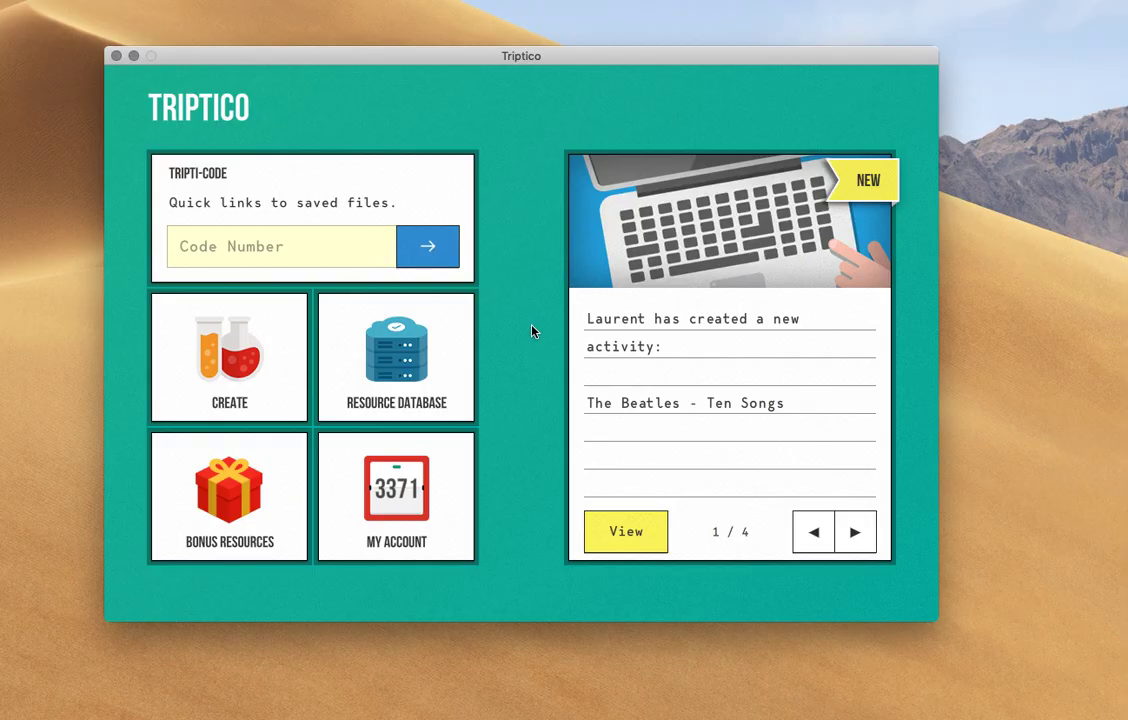
Create a new Simple List with two columns and title it "Countries Beginning with A"
left_click(254, 374)
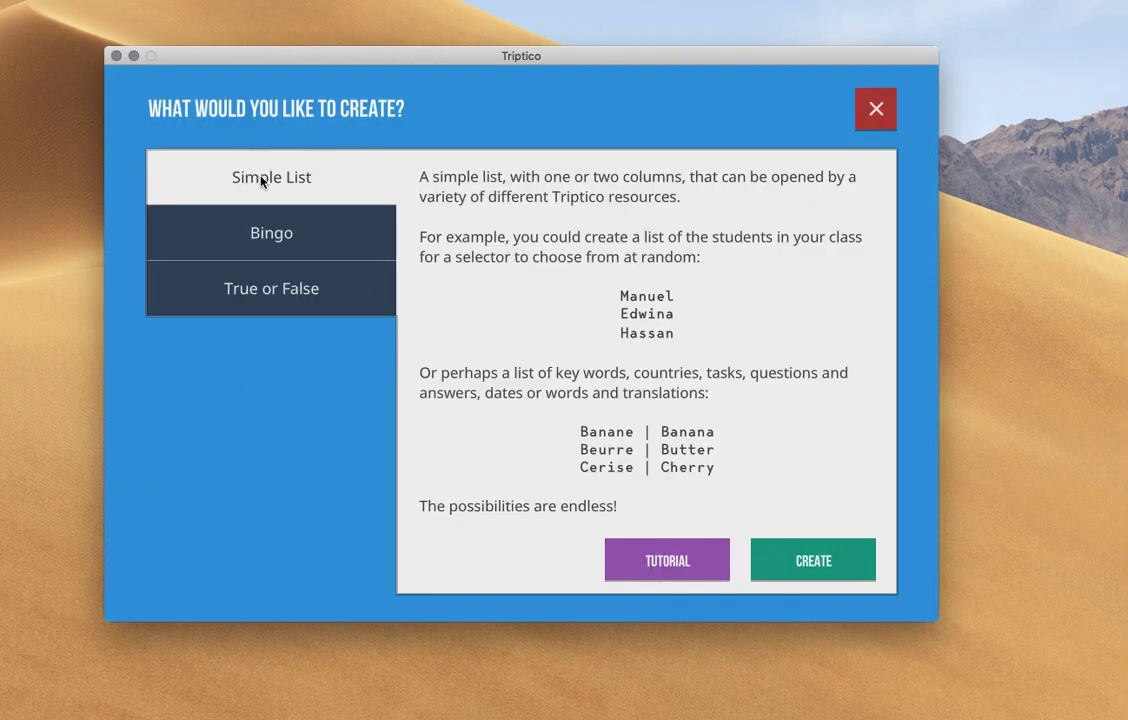
left_click(829, 566)
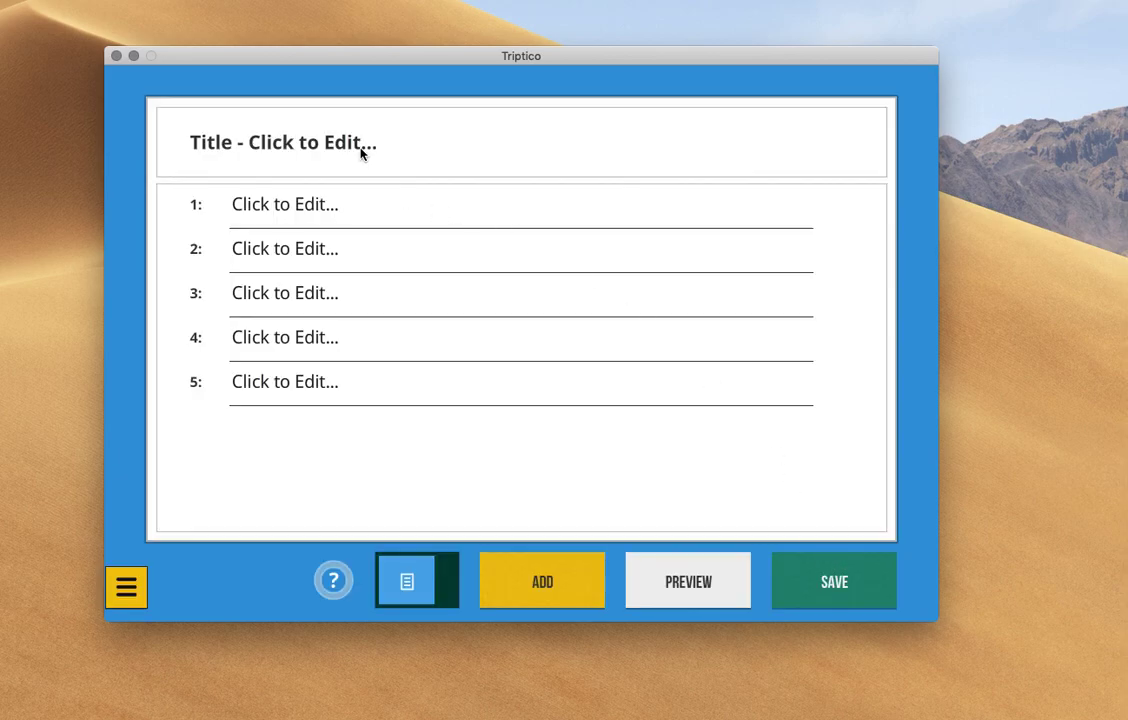
left_click(361, 145)
type("C")
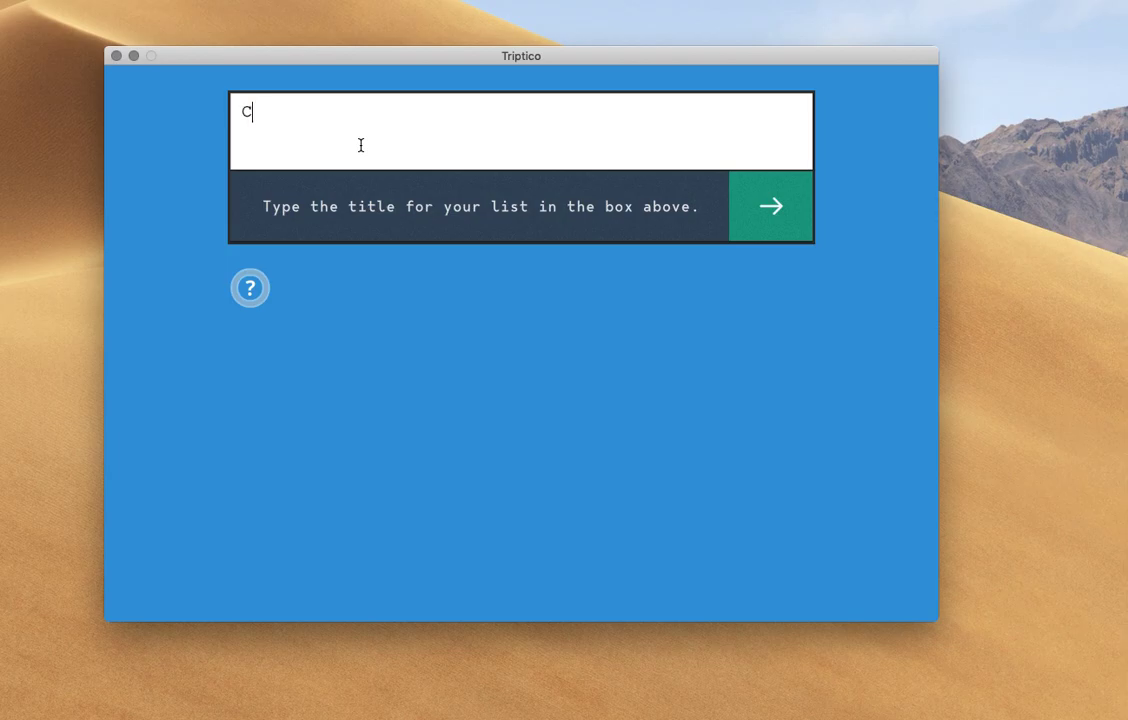
type("ountries Beginning wht A")
double_click(465, 112)
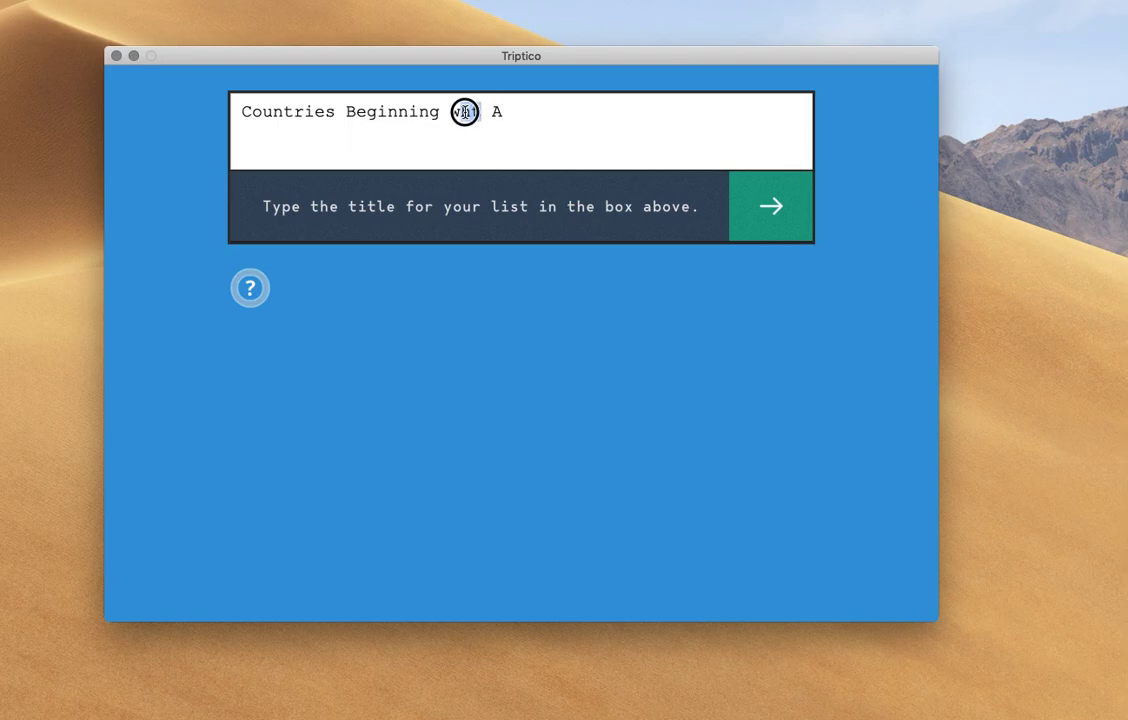
type("ith")
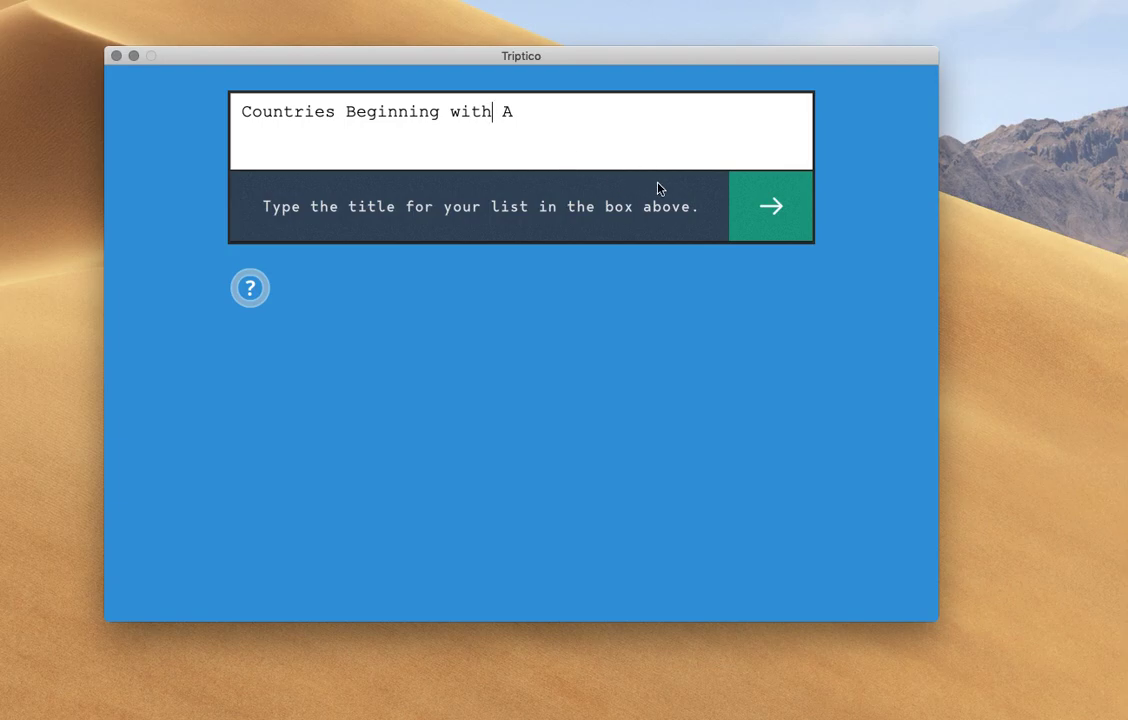
left_click(760, 220)
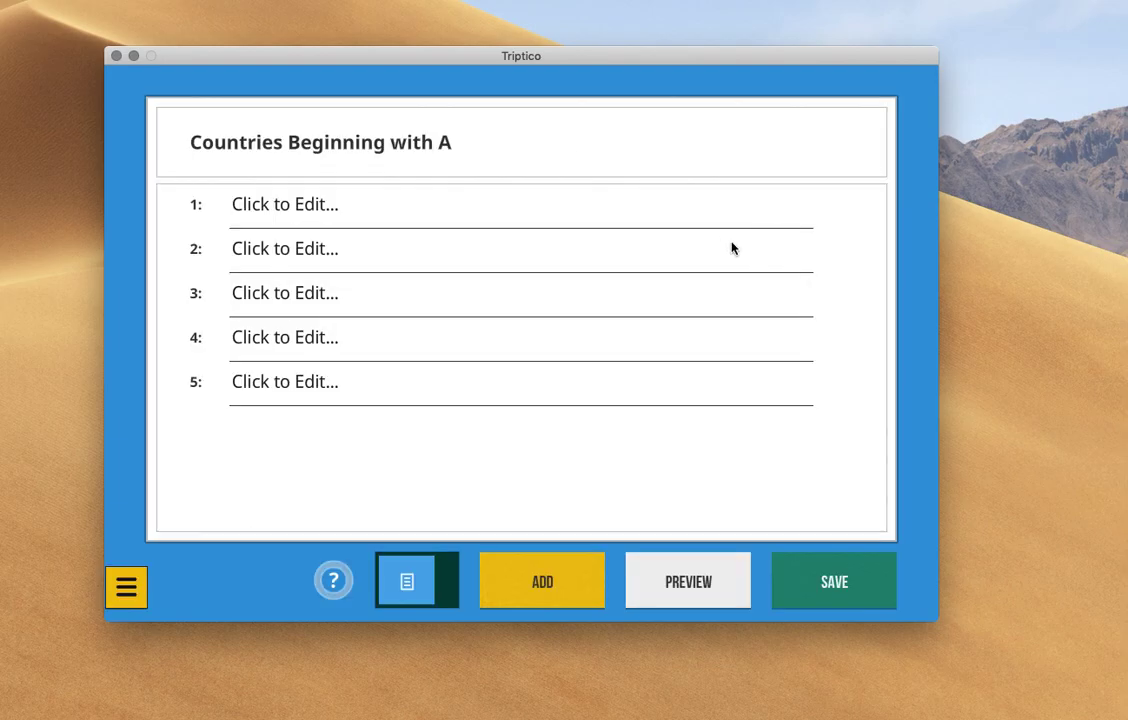
left_click(409, 590)
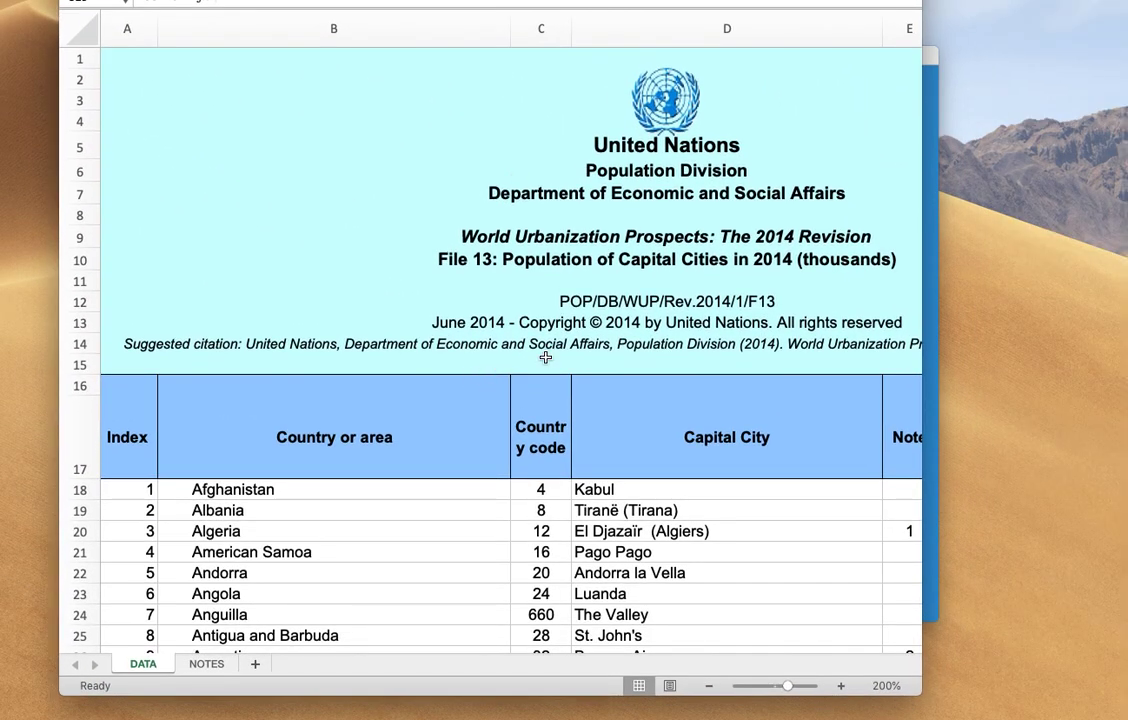
Copy the country names from Afghanistan to Azerbaijan (B18:B31) in the Excel capital cities sheet and return to Triptico
scroll(451, 470, "down", 10)
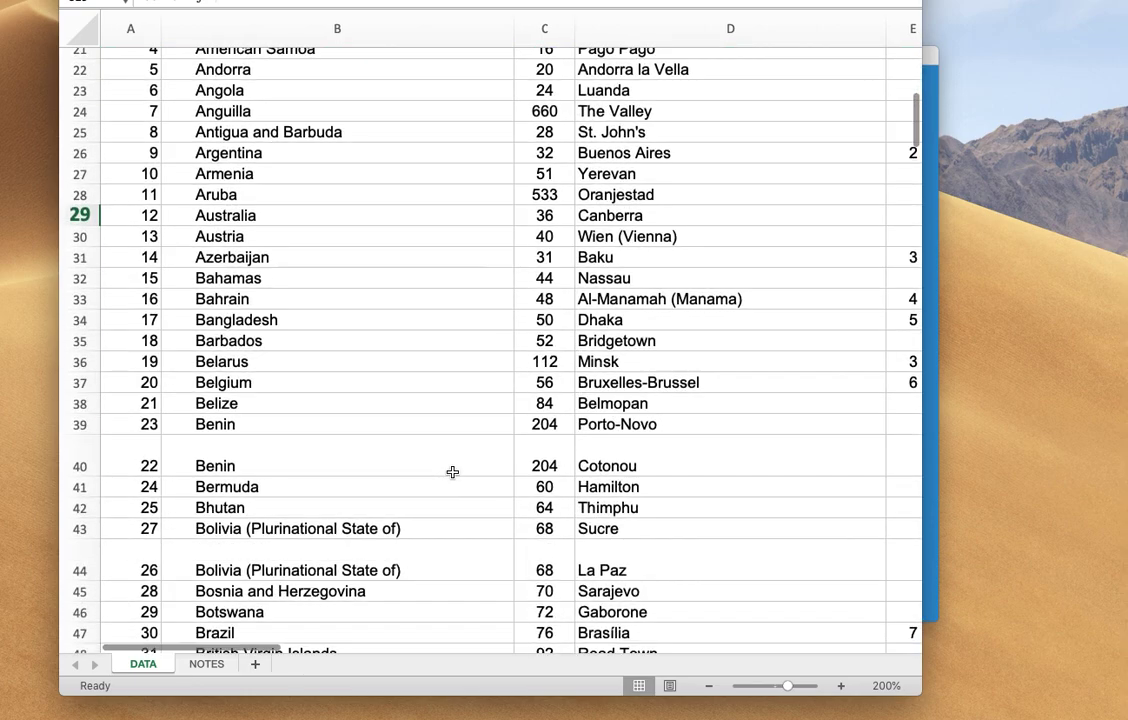
scroll(452, 472, "up", 5)
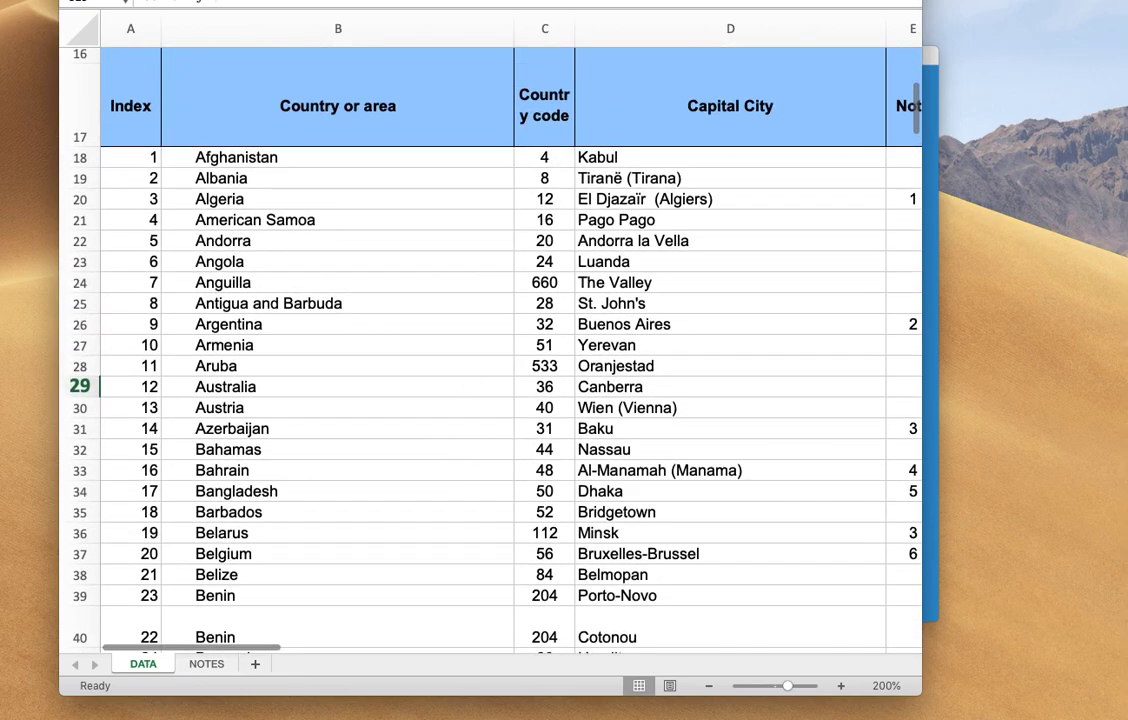
left_click_drag(199, 151, 335, 428)
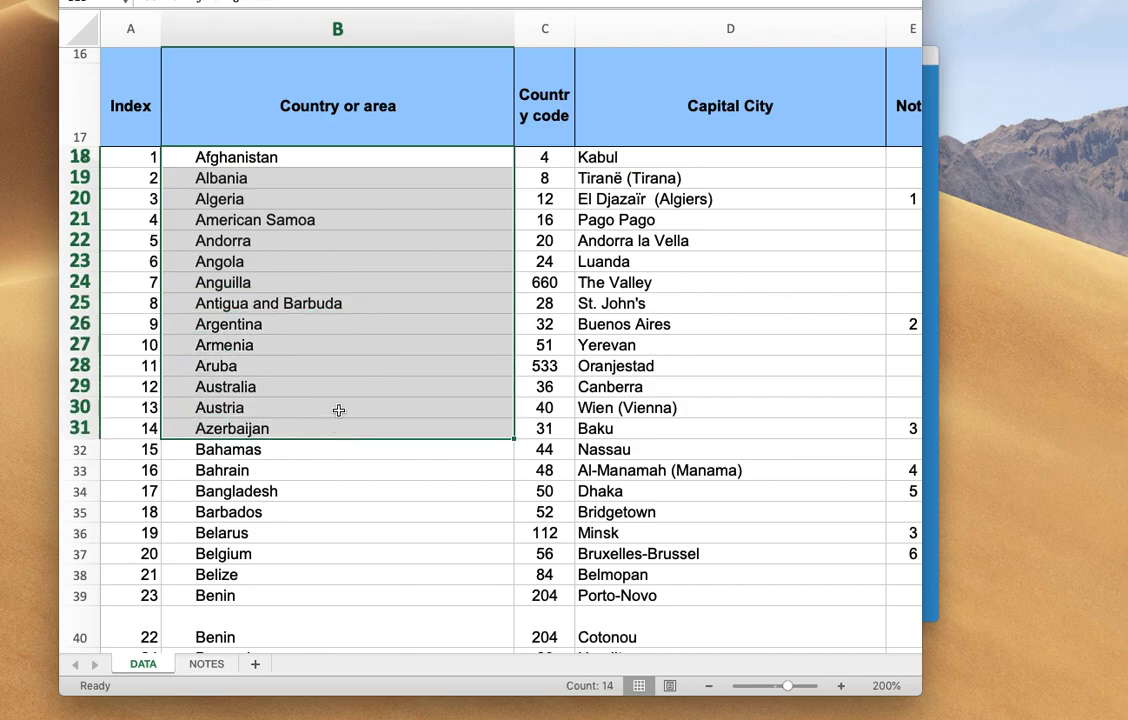
right_click(354, 333)
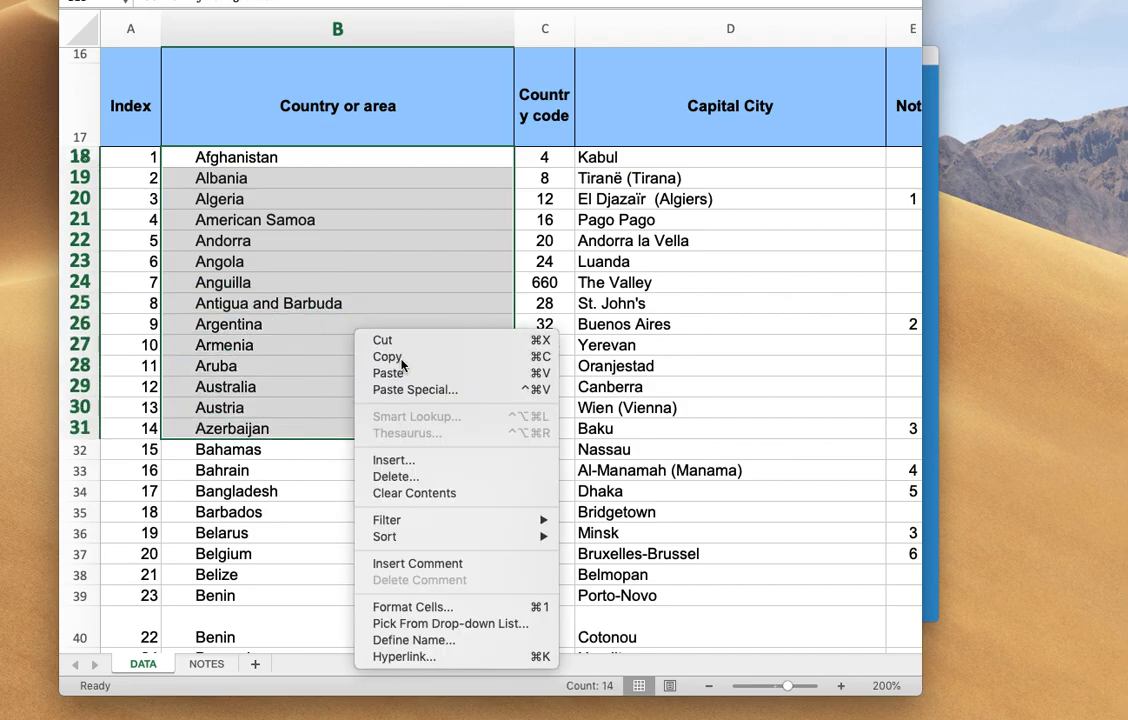
left_click(383, 358)
left_click_drag(453, 0, 0, 0)
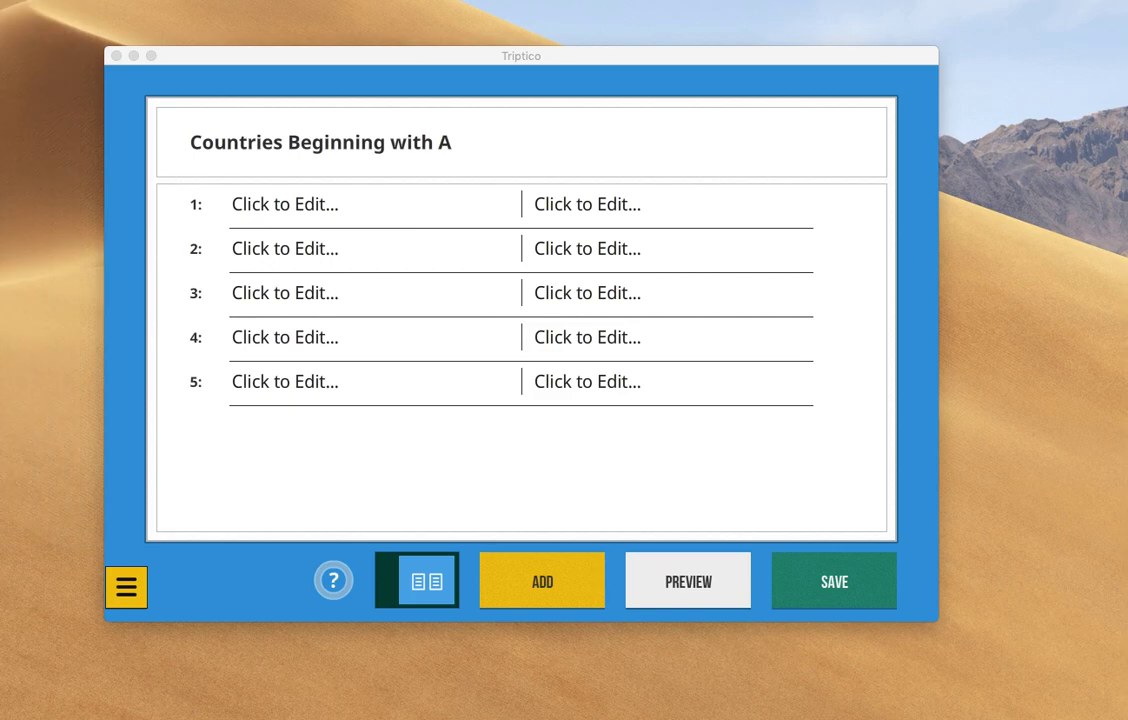
Import the copied country names into column one of the list and look through the imported rows
left_click(128, 587)
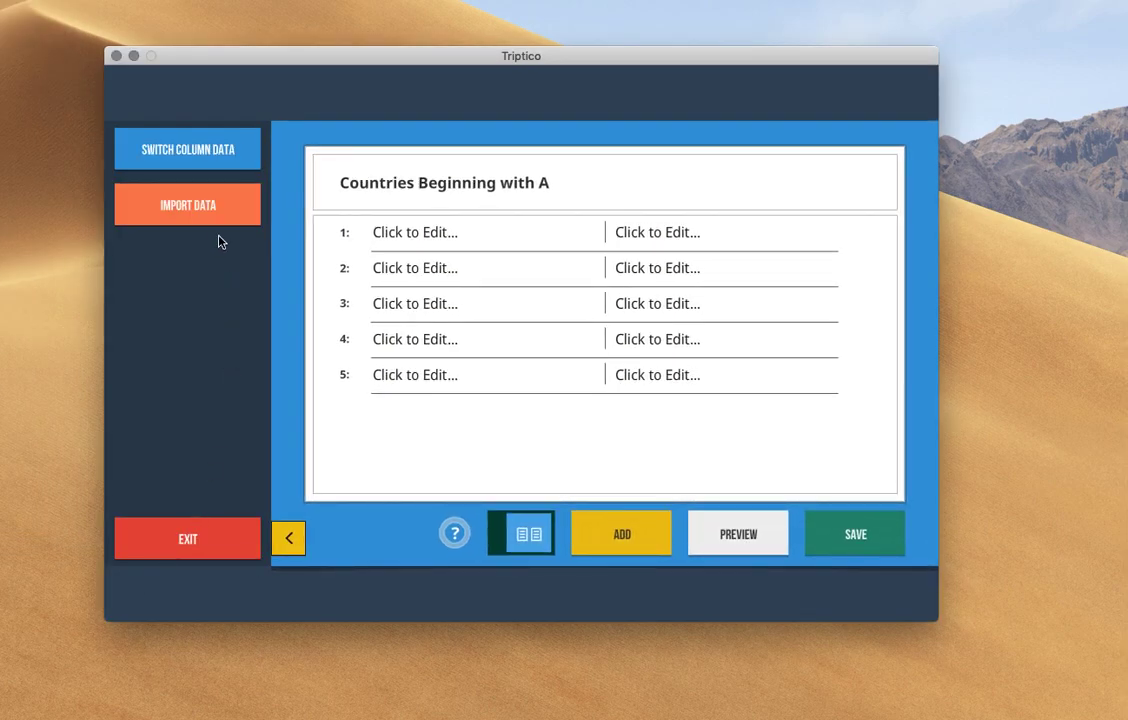
left_click(176, 206)
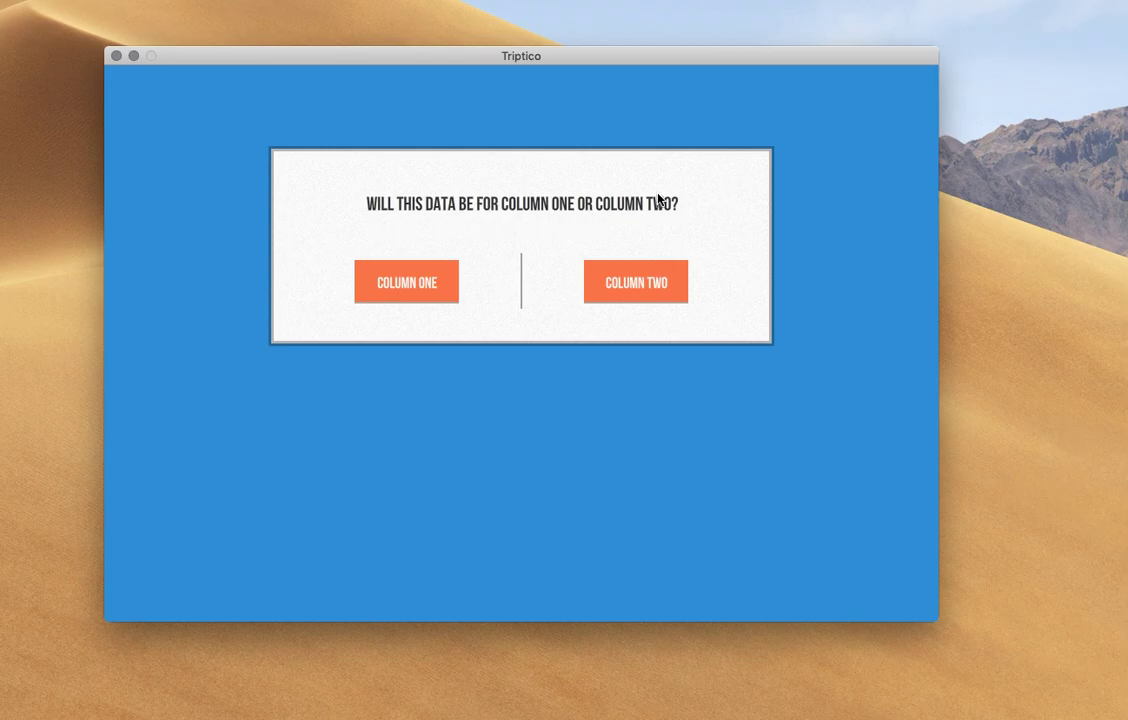
left_click(410, 283)
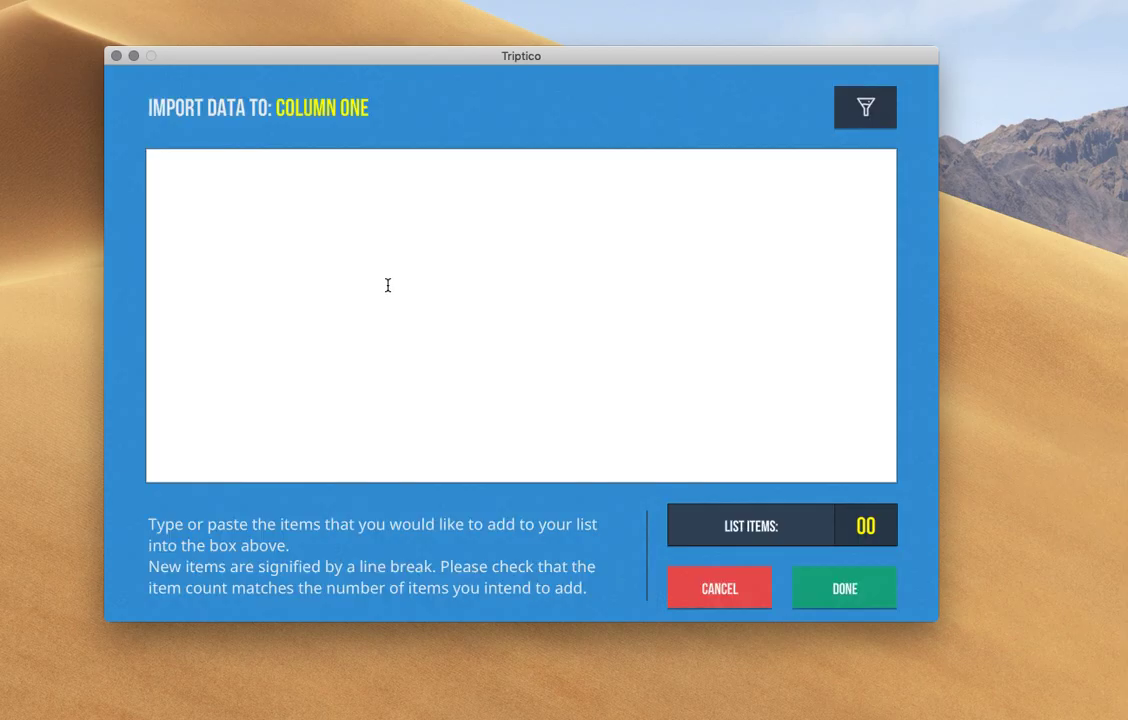
right_click(362, 265)
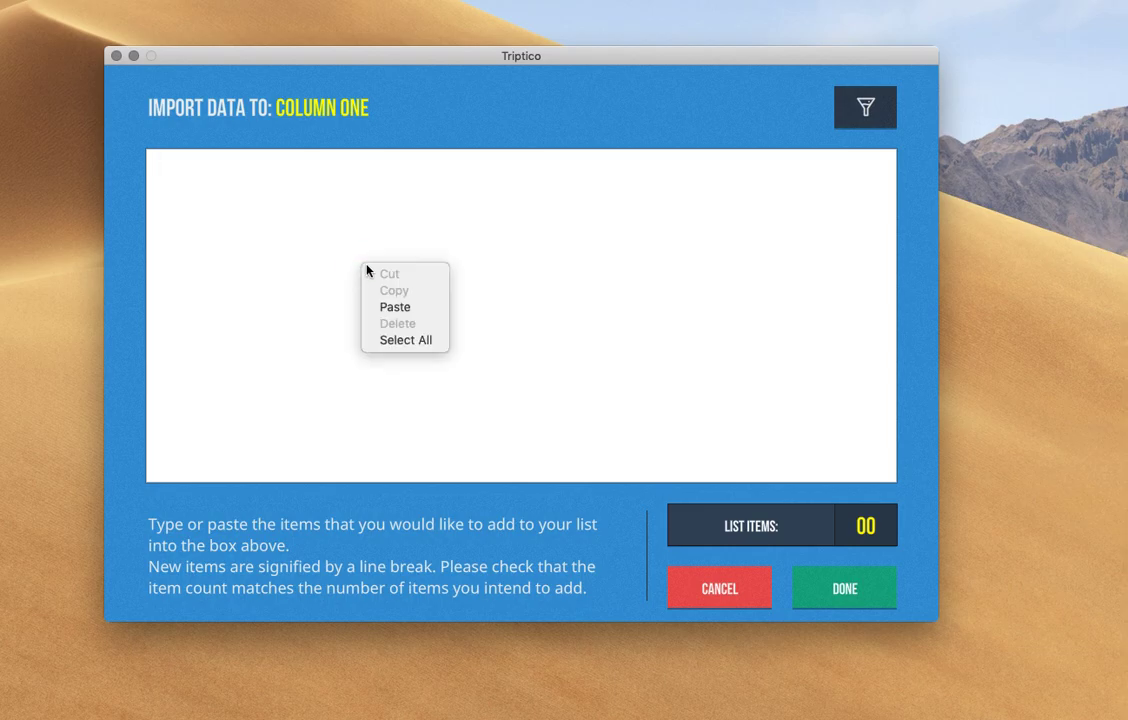
left_click(417, 309)
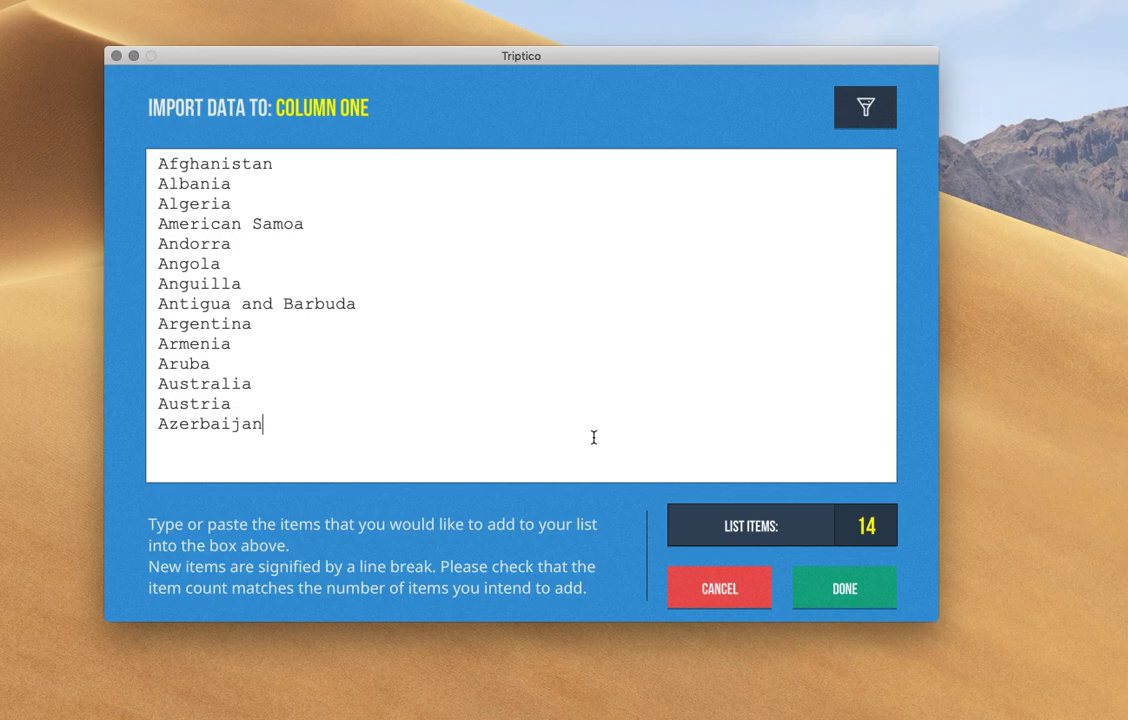
left_click(858, 597)
scroll(381, 331, "down", 1)
scroll(381, 331, "down", 5)
scroll(352, 362, "down", 2)
scroll(300, 330, "up", 4)
scroll(268, 328, "up", 3)
Switch to Excel, copy the capital cities from Kabul to Baku (rows 18 to 31), and return to Triptico
left_click_drag(0, 0, 391, 0)
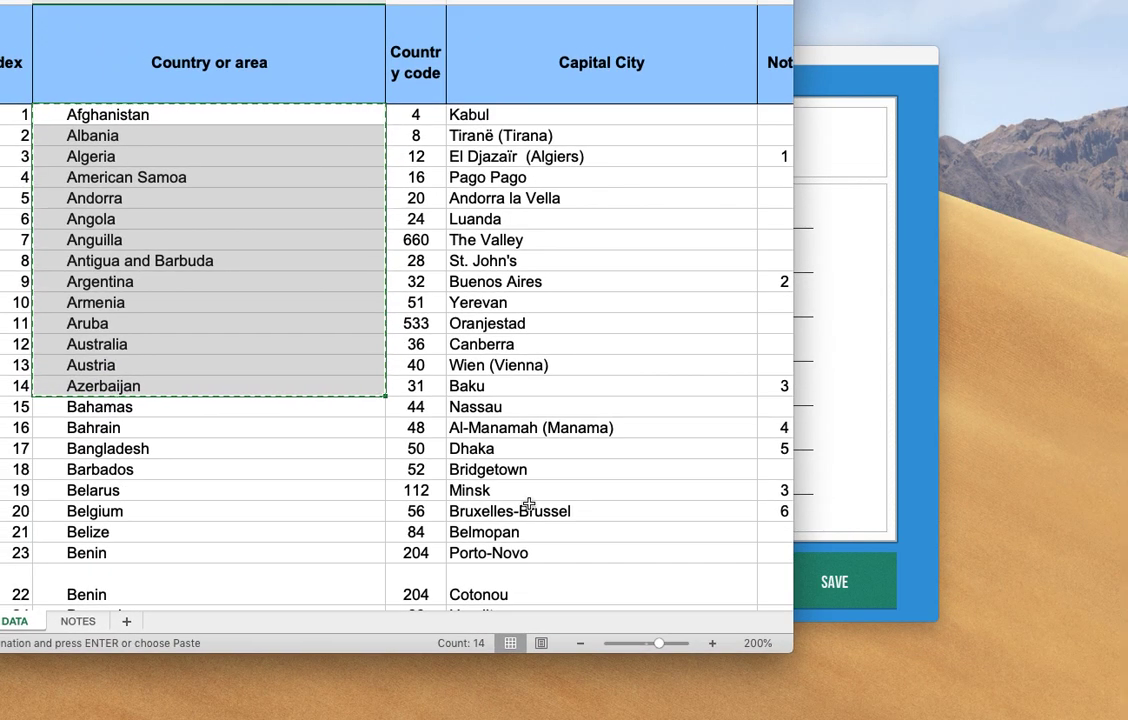
left_click_drag(453, 113, 546, 383)
right_click(570, 287)
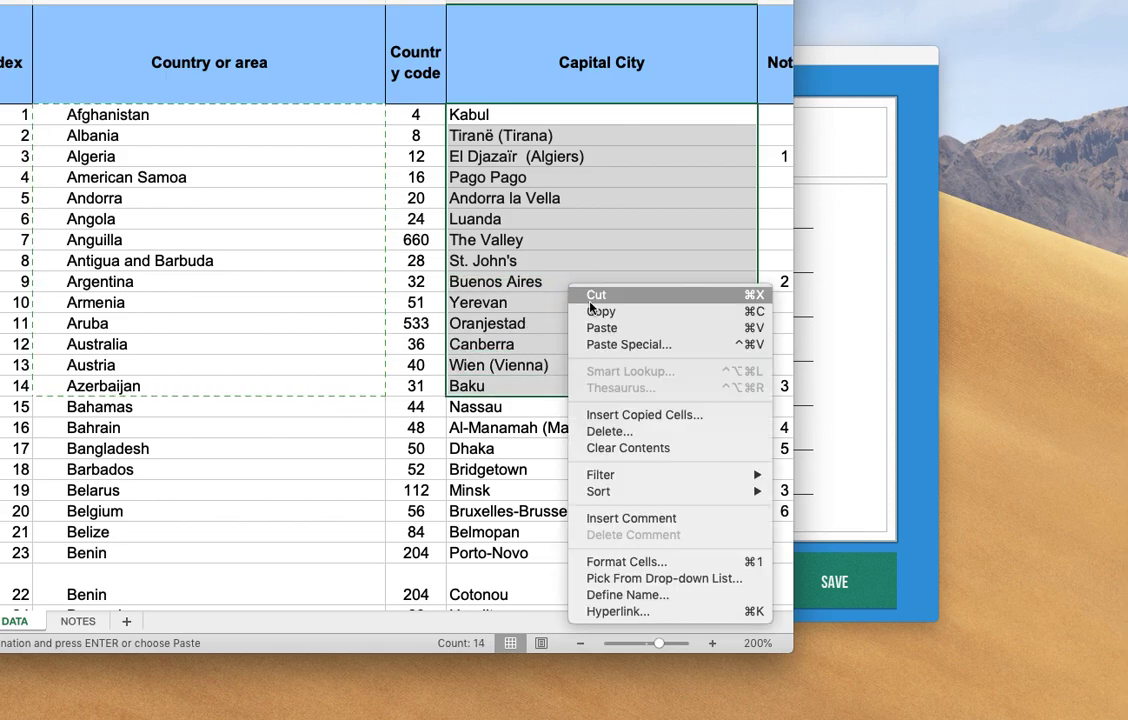
left_click(600, 311)
key("super+h")
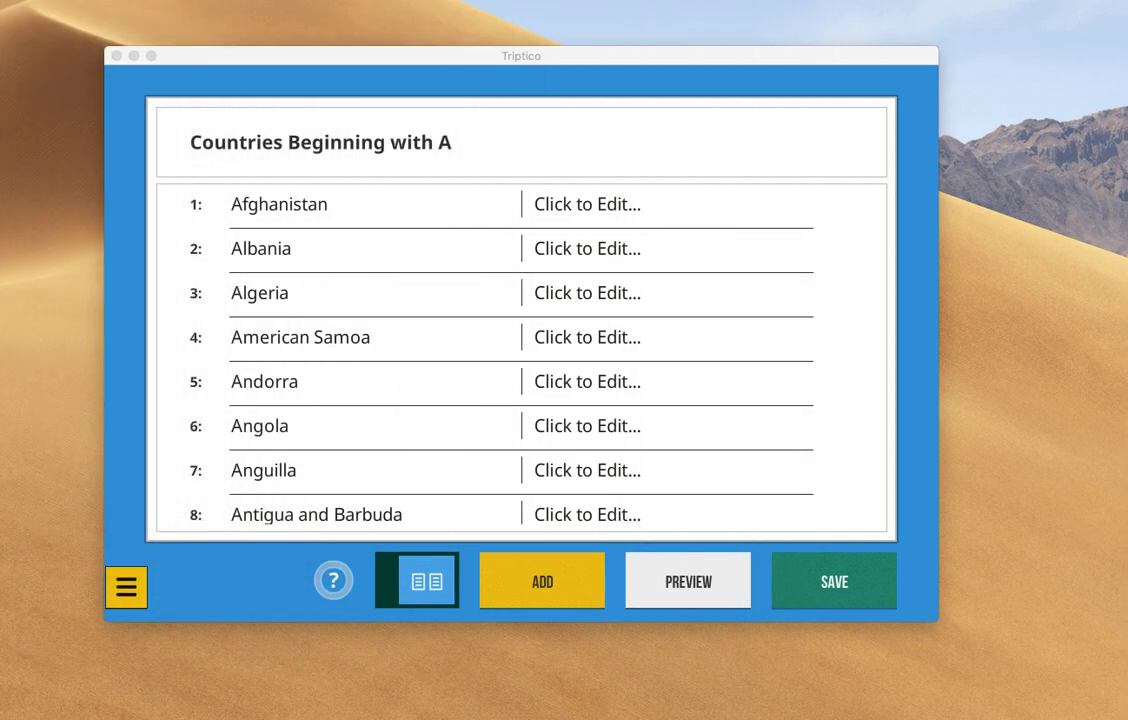
Paste the copied capital cities directly into column two and check the rows against their countries
right_click(713, 213)
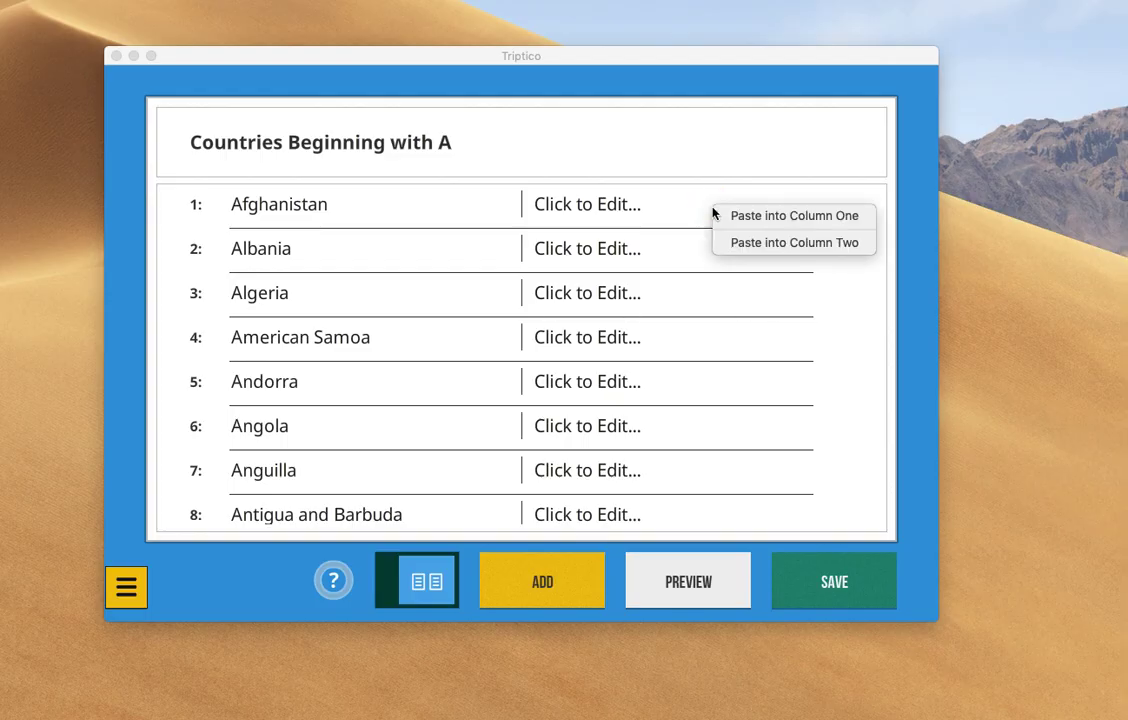
left_click(789, 245)
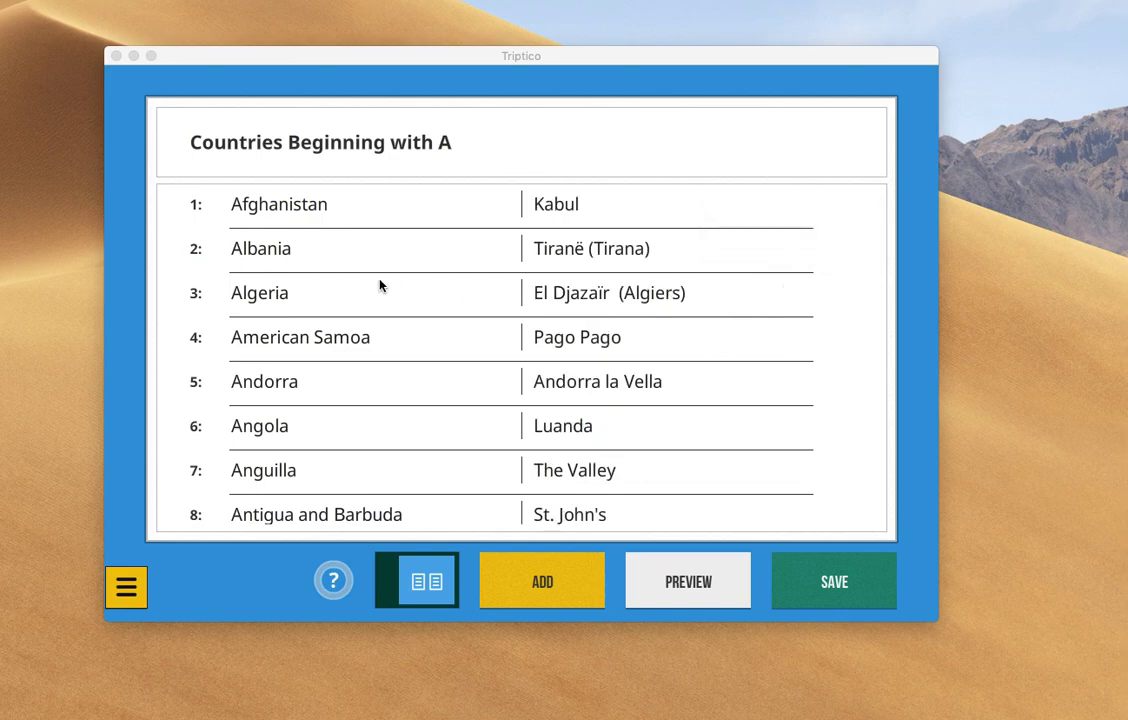
scroll(380, 342, "down", 4)
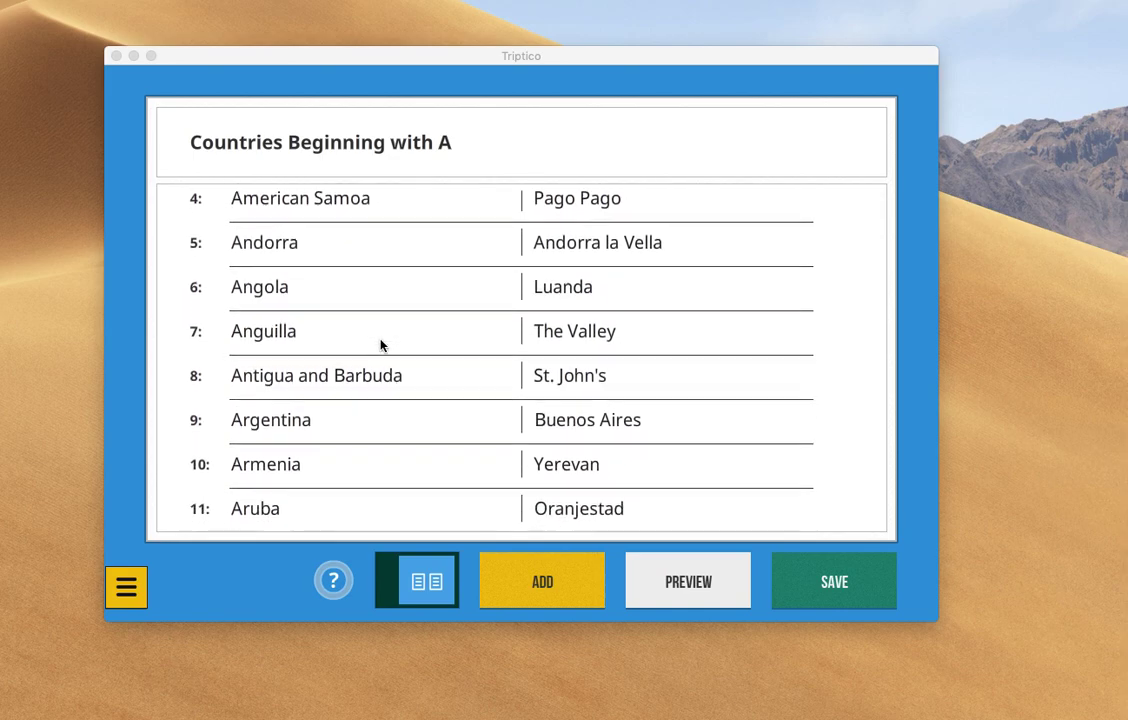
scroll(384, 347, "up", 5)
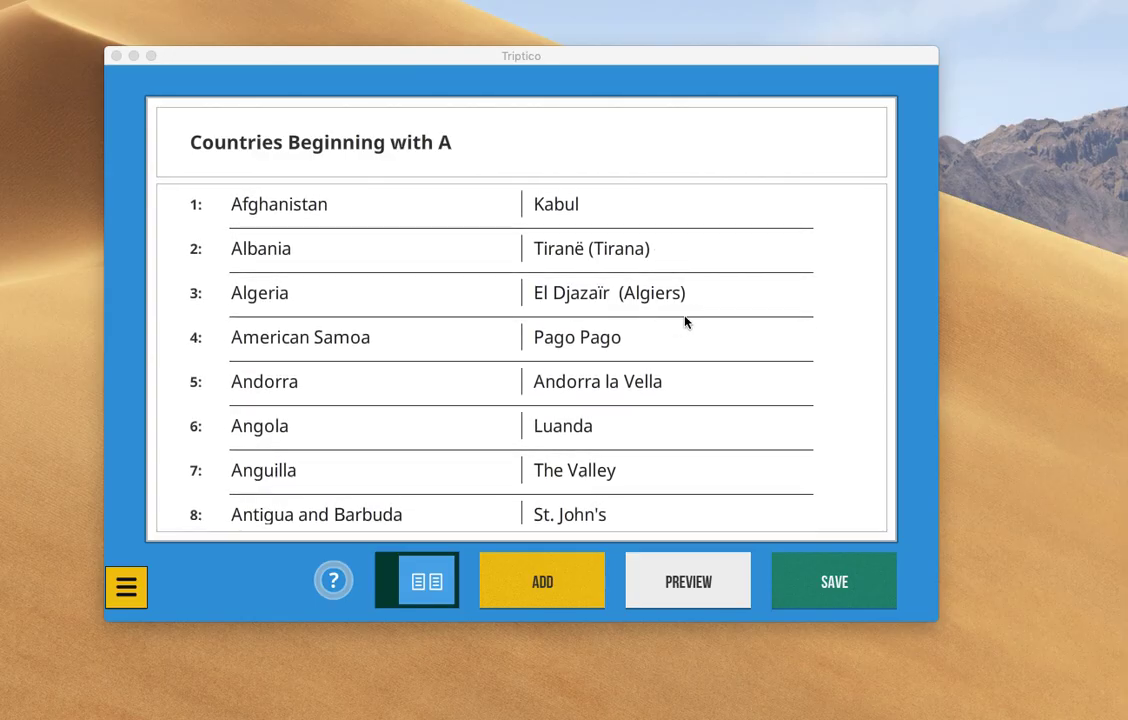
Preview the list with the Spinner, spin it once, view the selected item's full details, and exit the preview
left_click(710, 579)
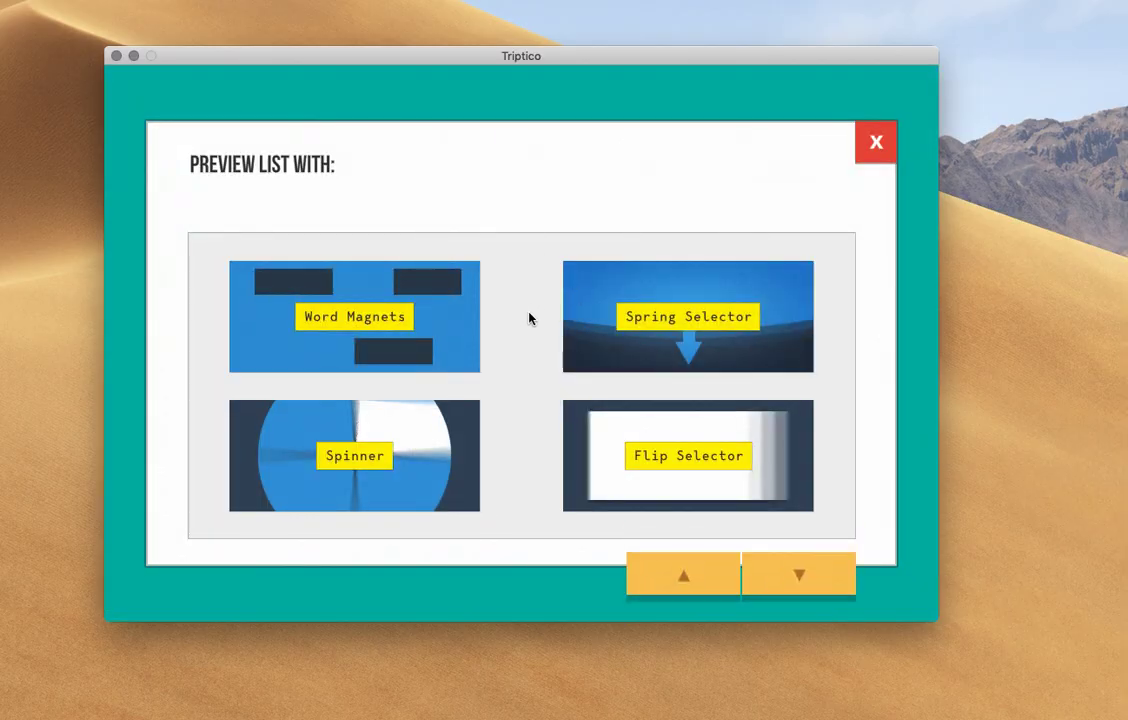
left_click(433, 420)
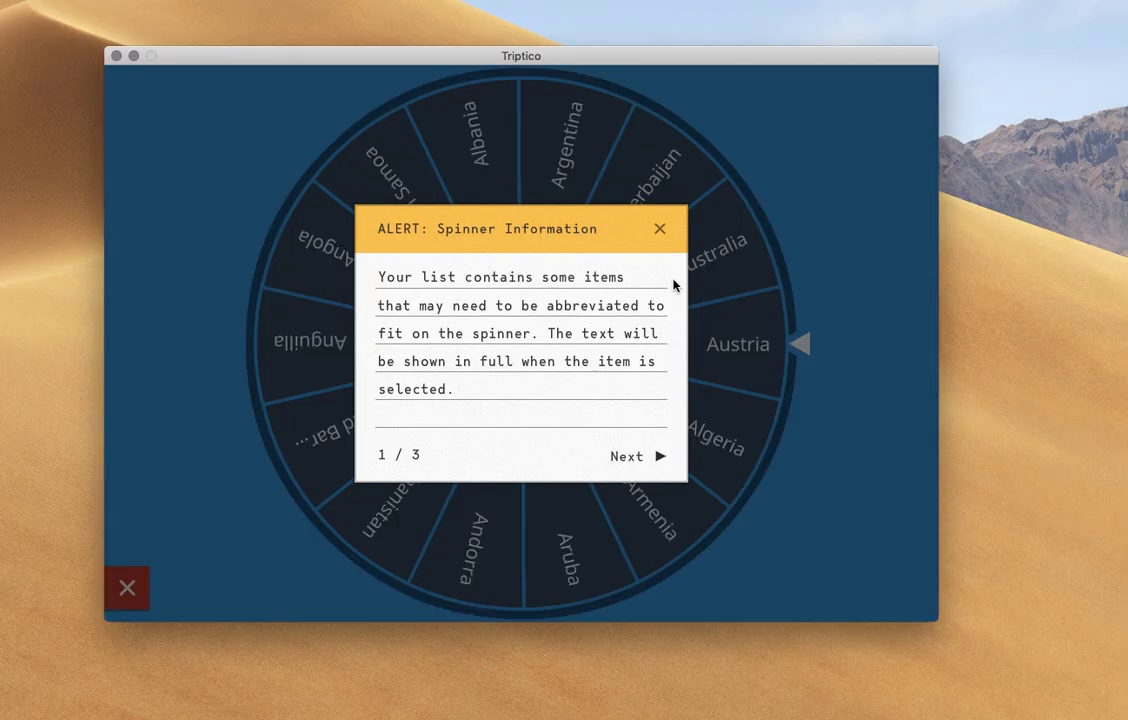
left_click(660, 230)
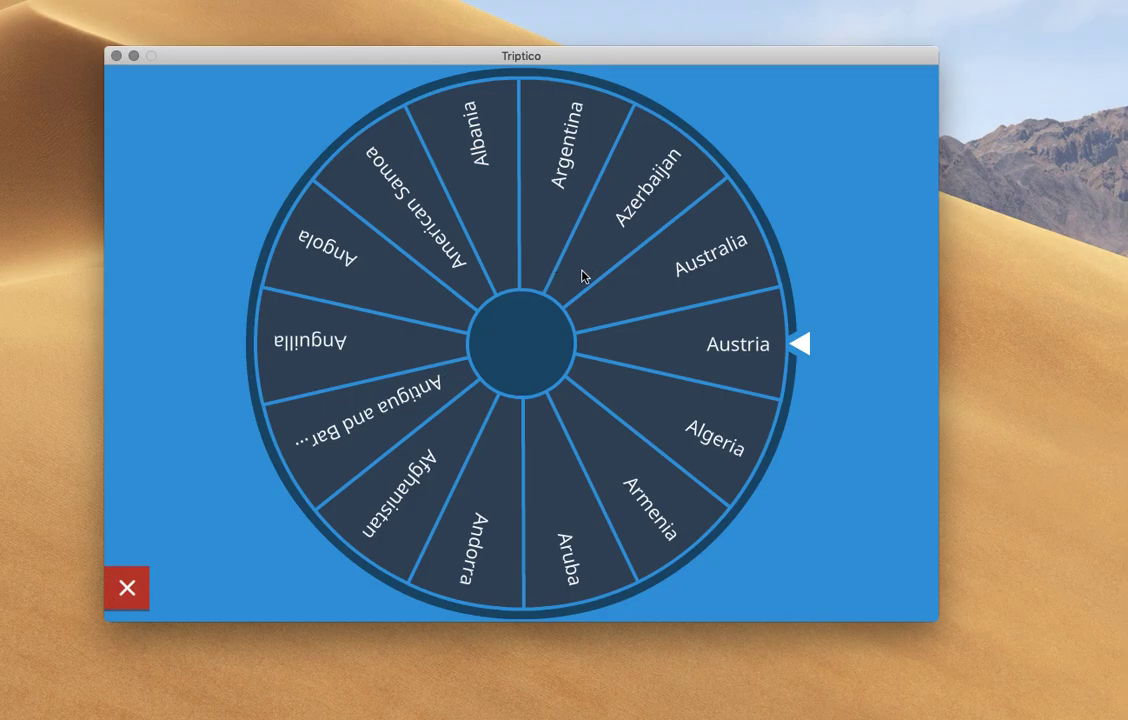
left_click(545, 293)
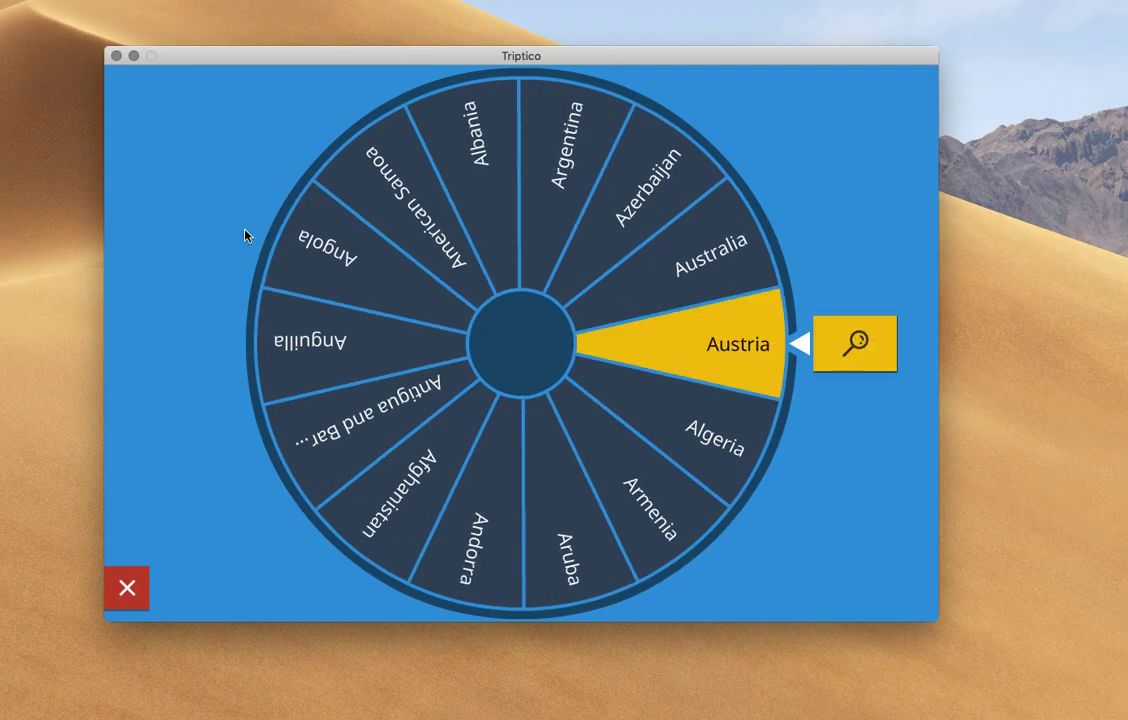
left_click(870, 341)
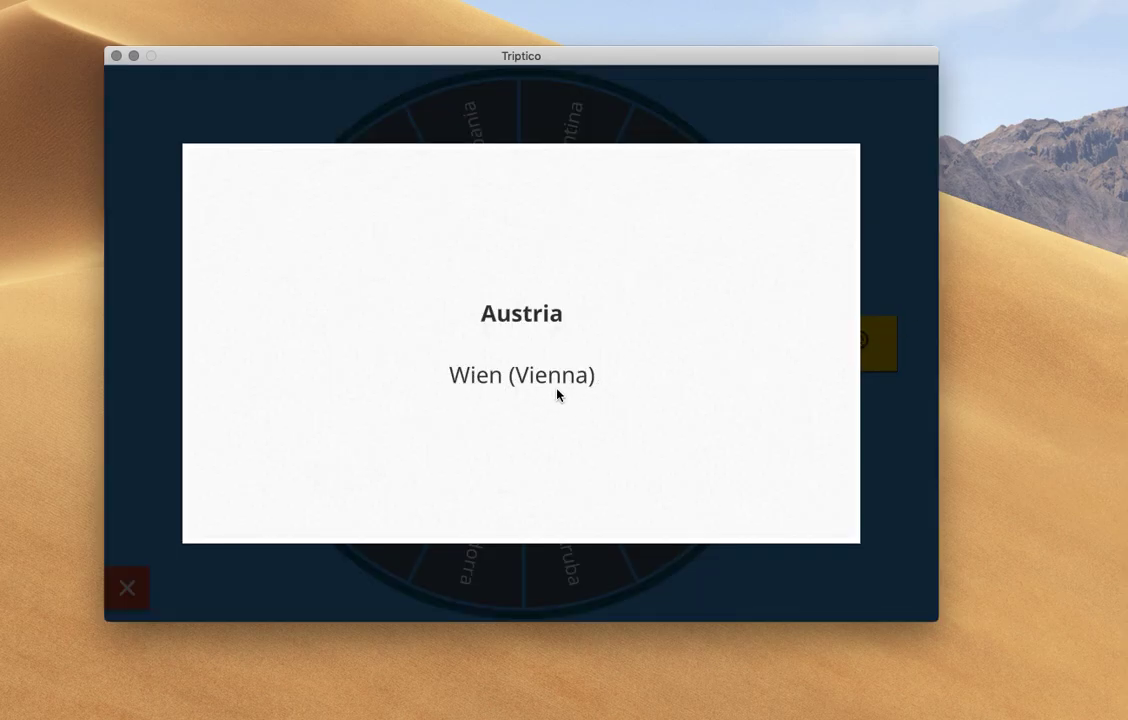
left_click(166, 383)
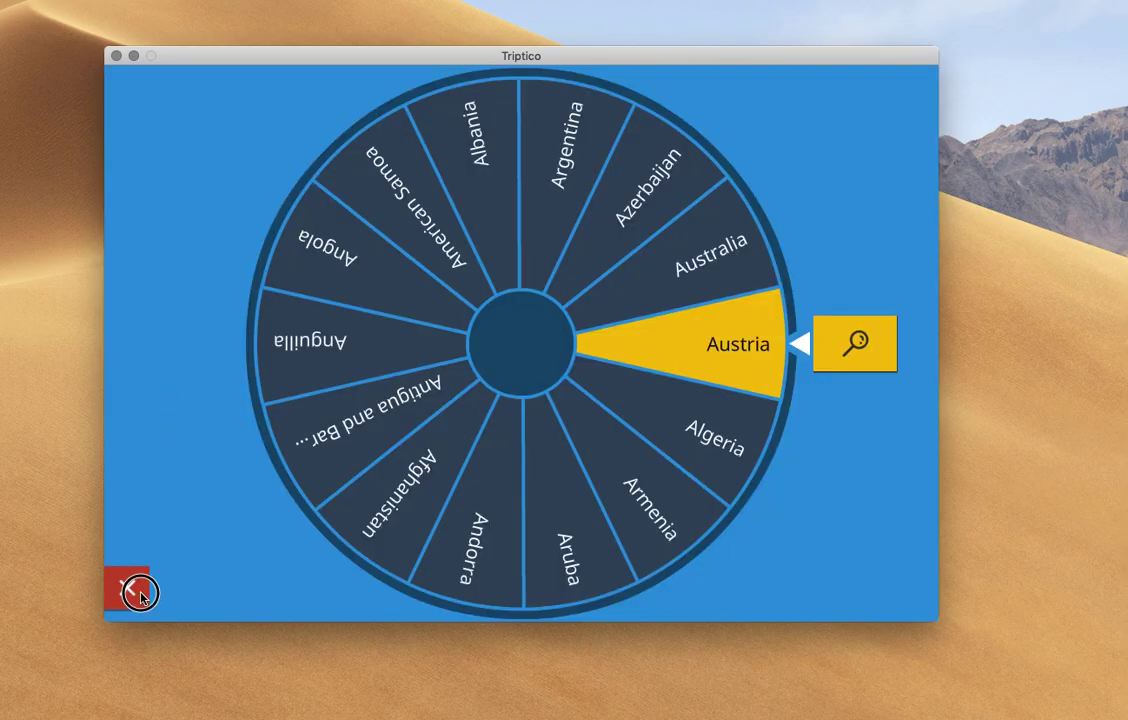
left_click(138, 590)
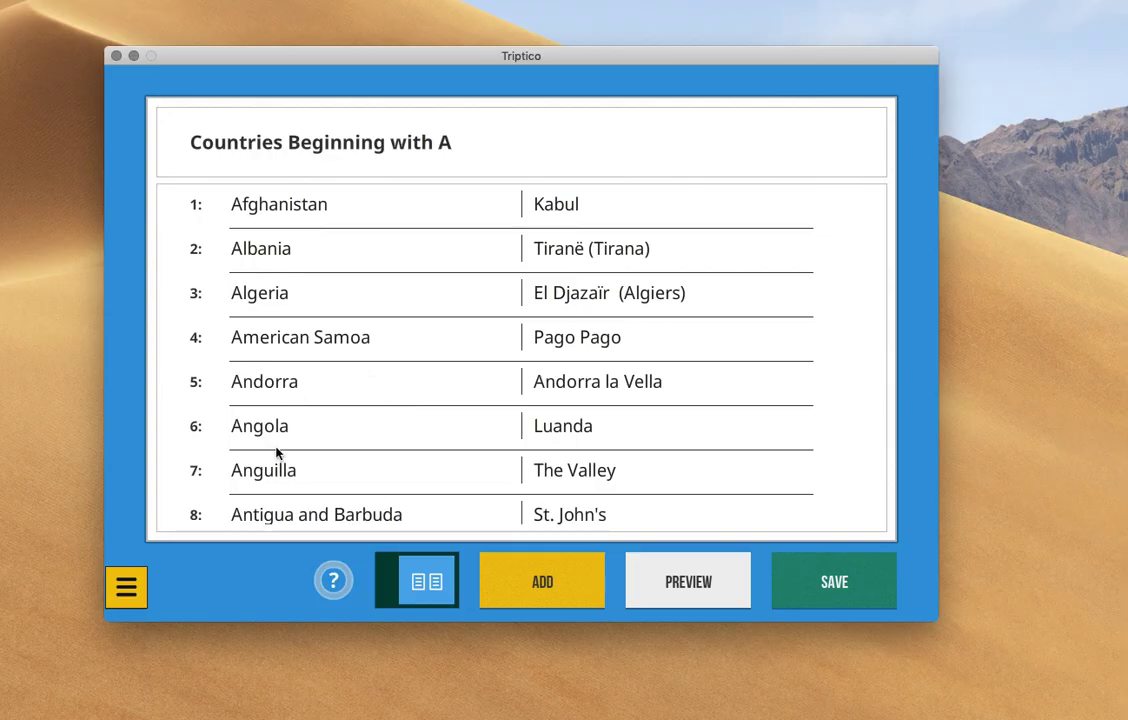
Start saving the list and name the file "Countries Beginning with A"
left_click(845, 585)
left_click(370, 136)
type("Countries ")
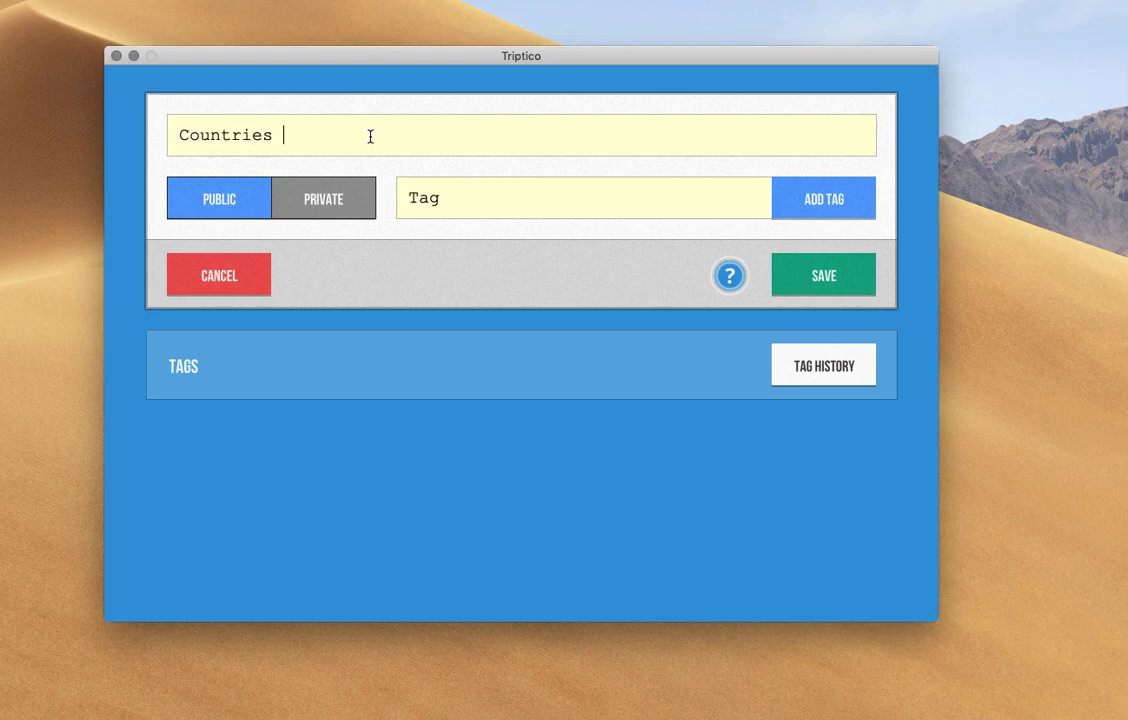
type("Beginning with A")
Add the tags "Geography" and "Capital Cities" to the file
left_click(467, 201)
type("Geography")
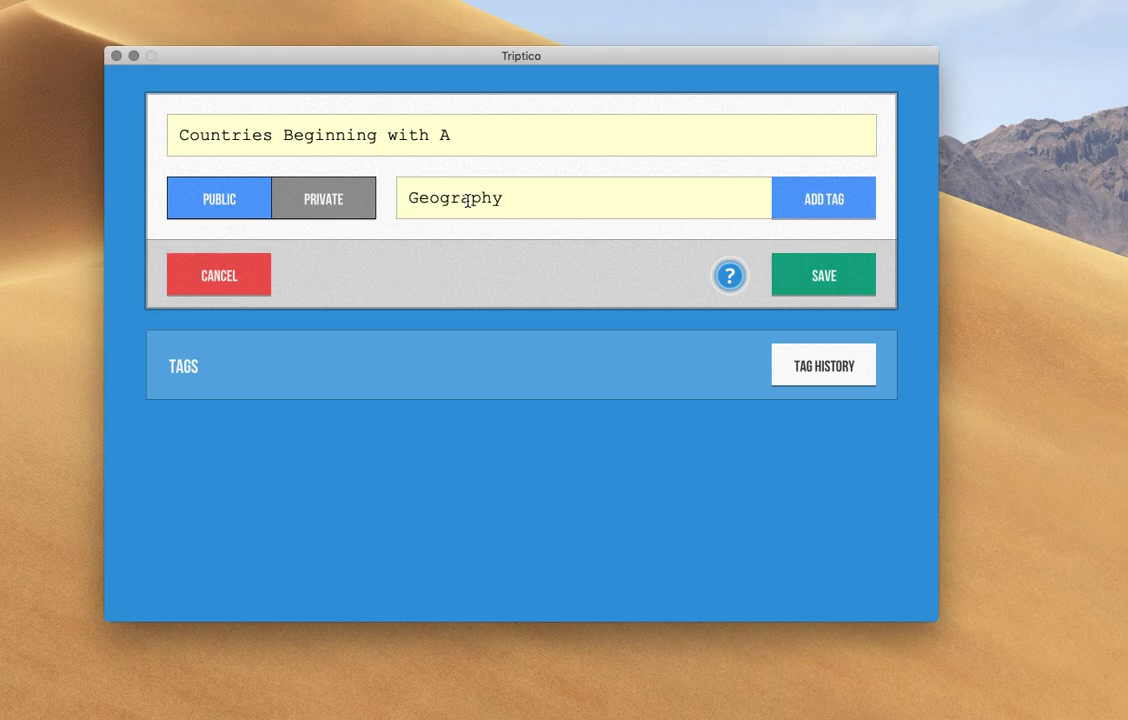
key("Return")
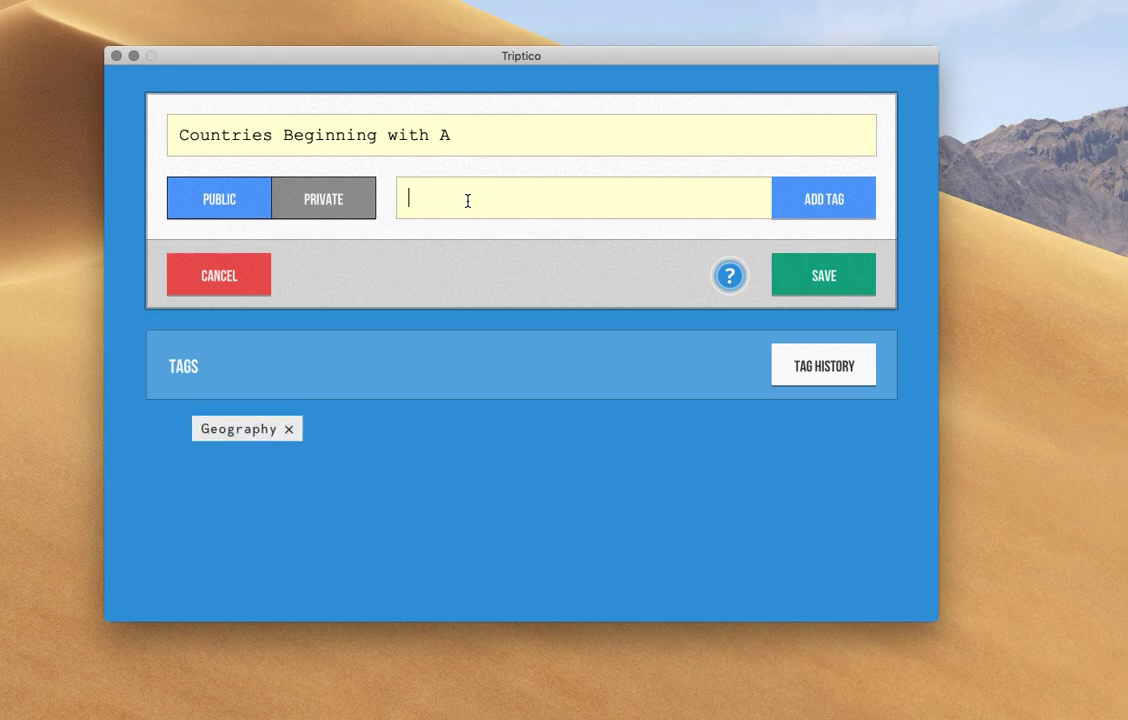
type("Capit")
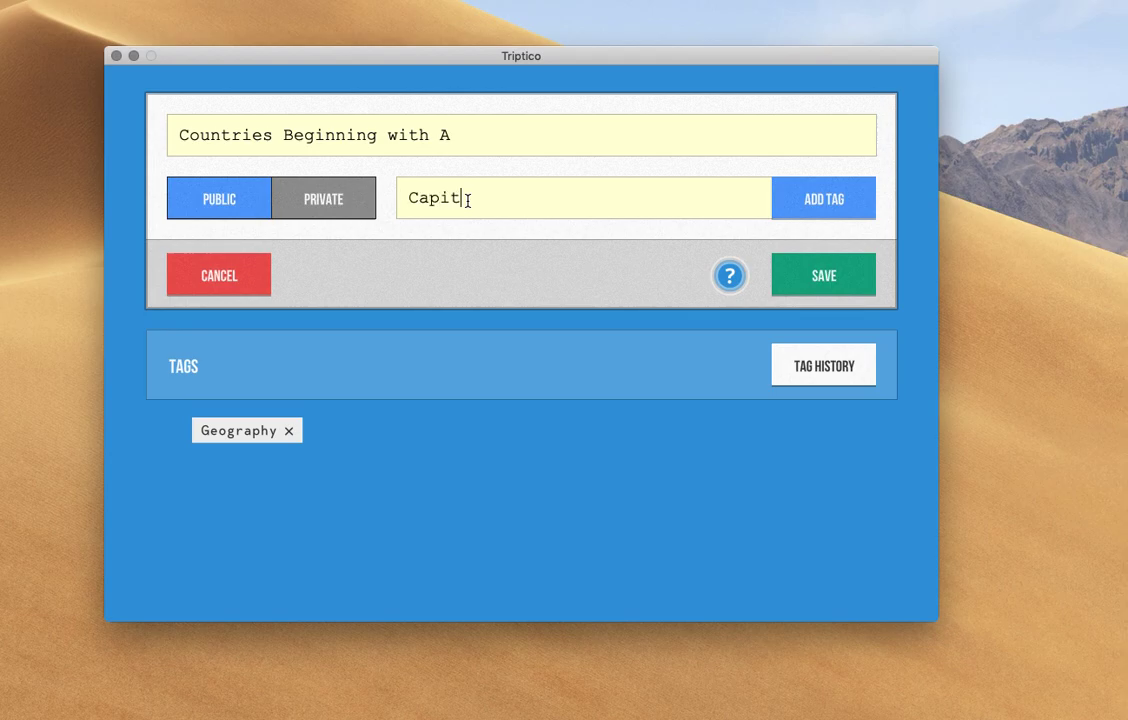
type("al Cities")
key("Return")
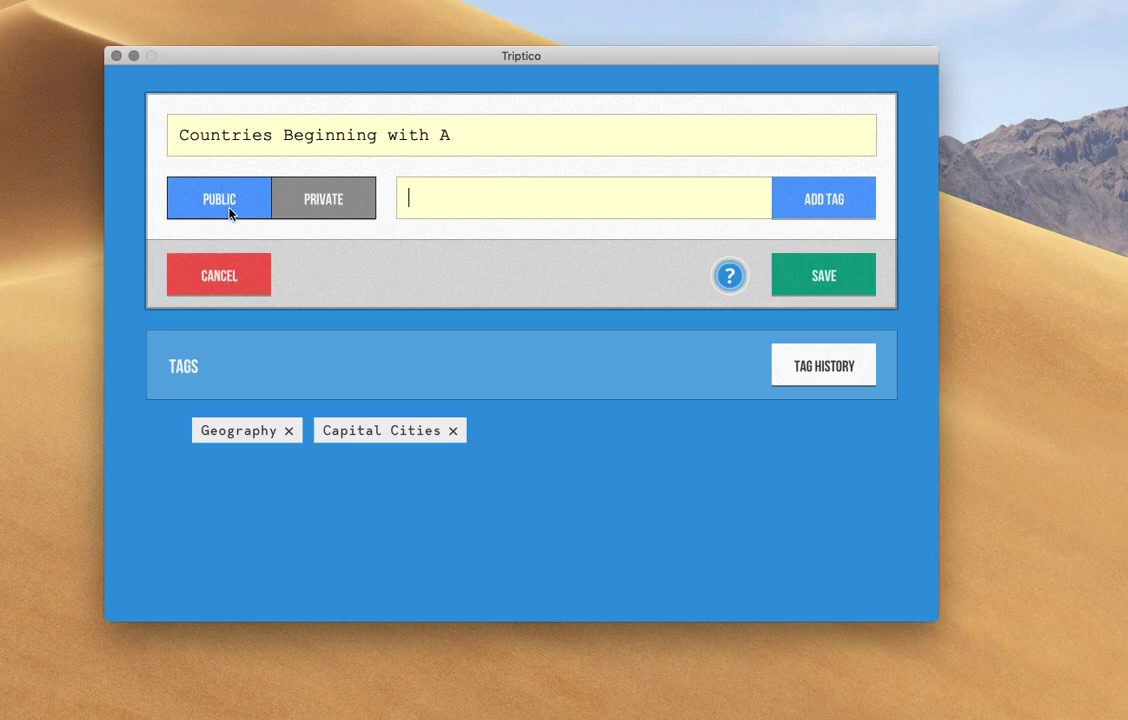
Try the Private setting, set the file's visibility back to Public, and save the file
left_click(336, 205)
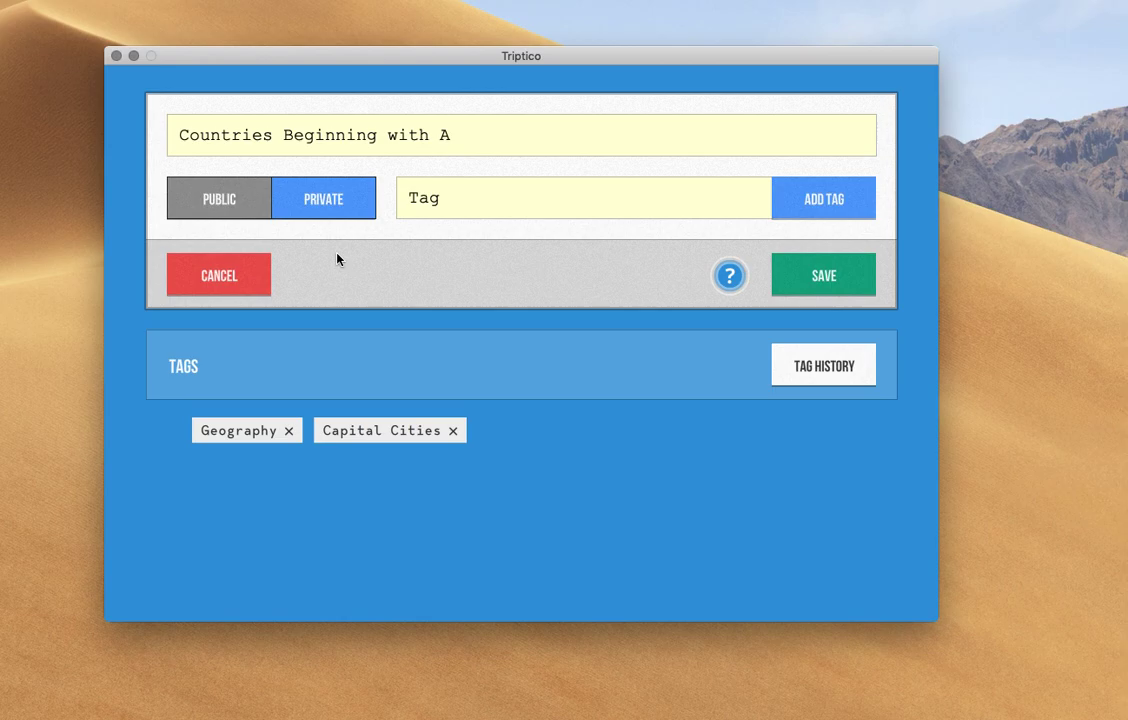
left_click(227, 199)
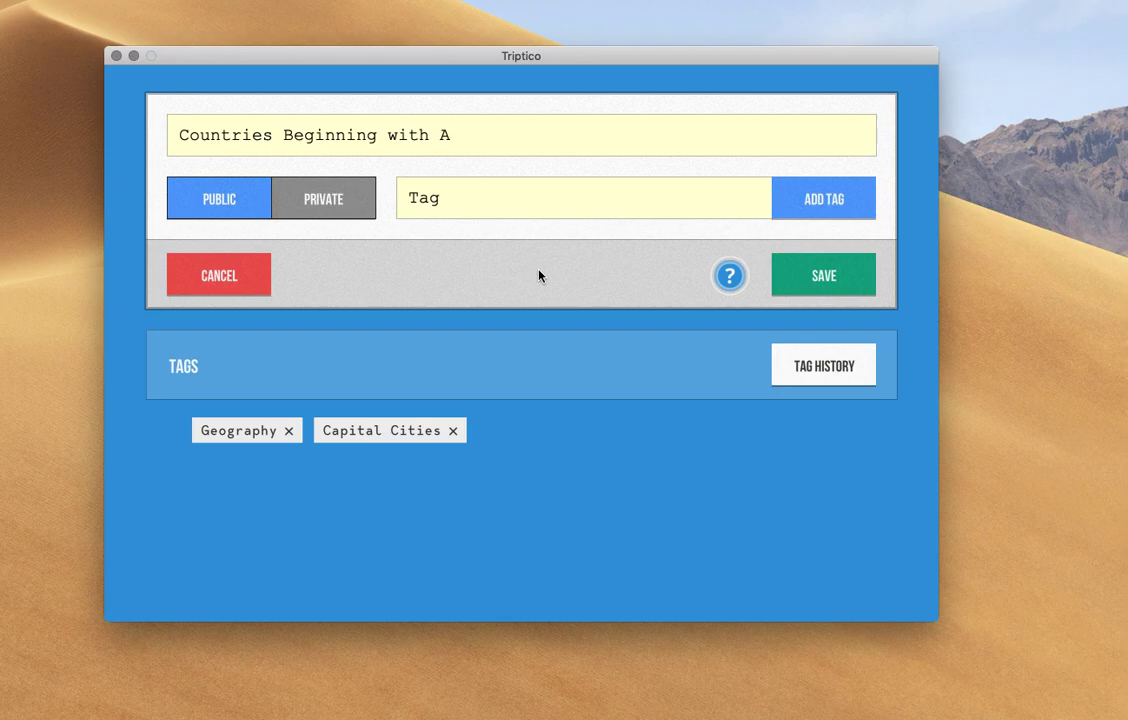
left_click(843, 288)
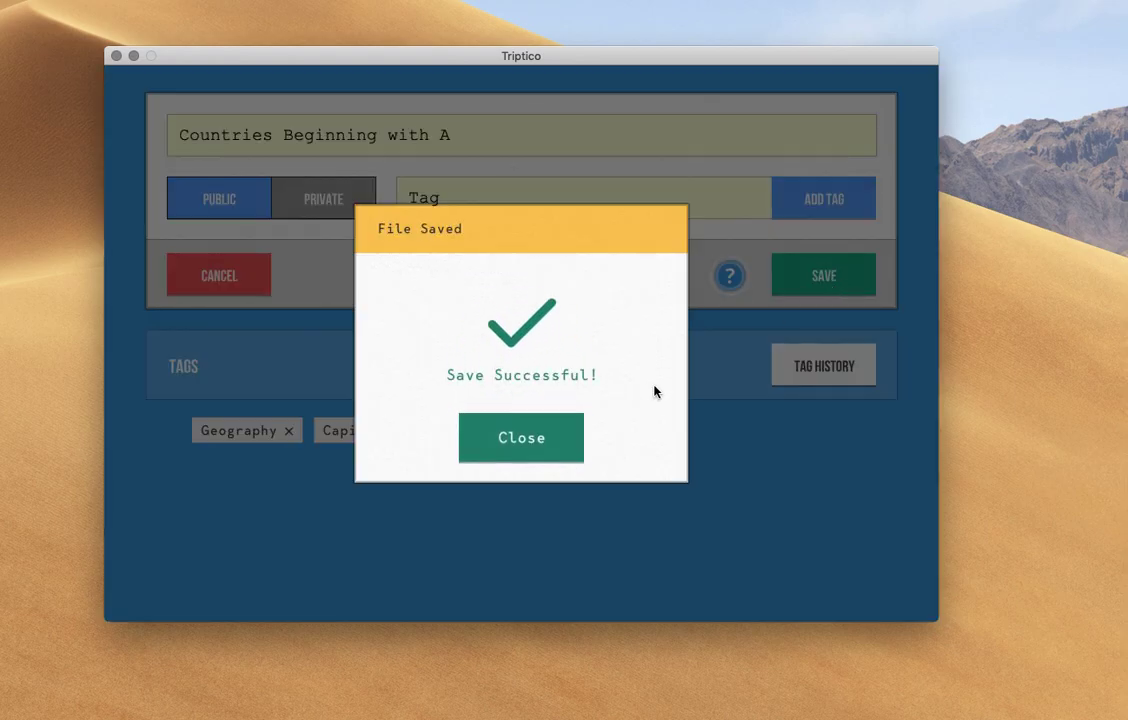
left_click(521, 438)
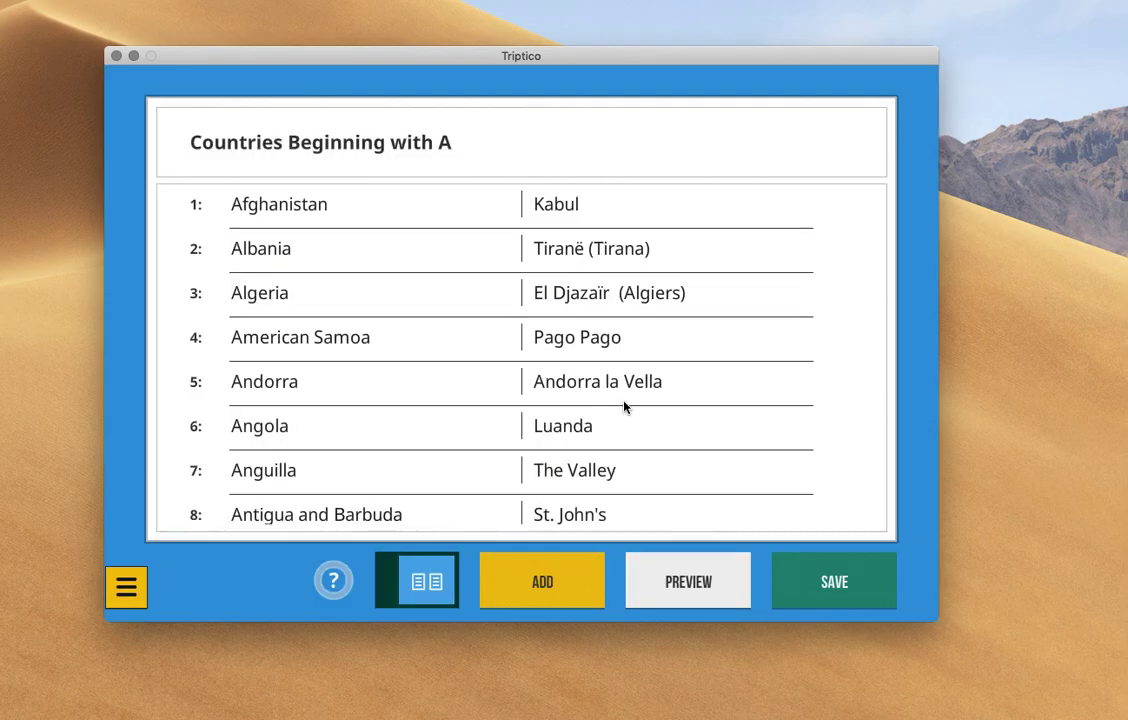
Exit the list editor and open the details of "Countries Beginning with A" in the resource database
left_click(126, 594)
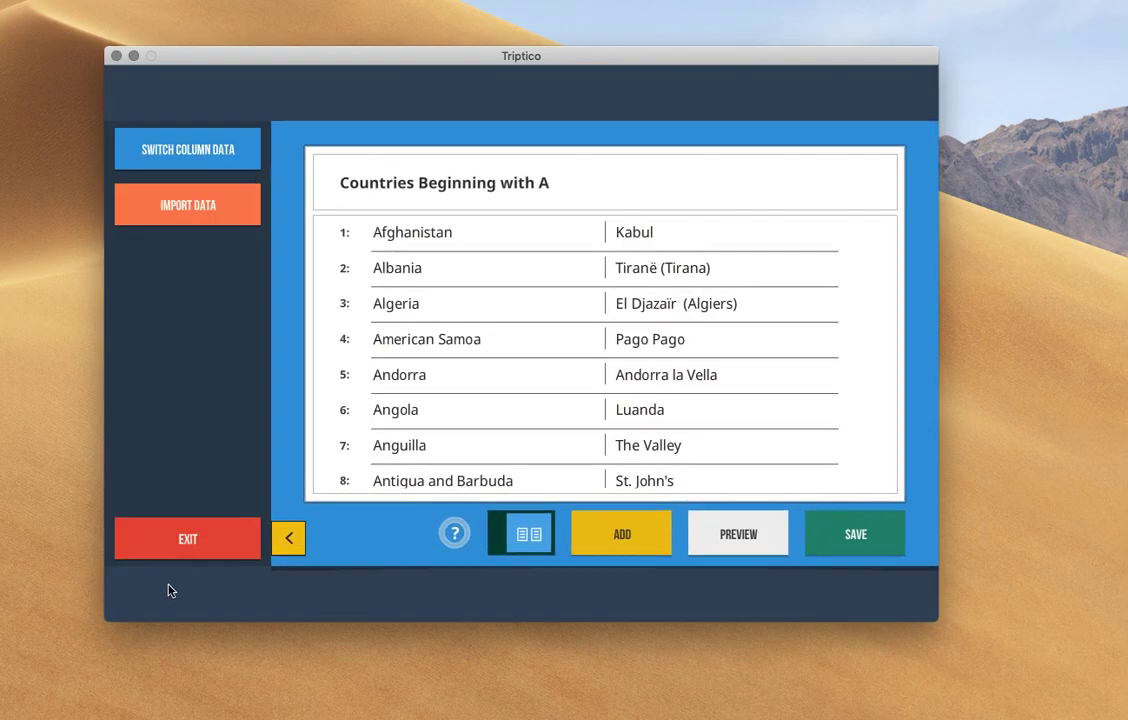
left_click(203, 545)
left_click(396, 456)
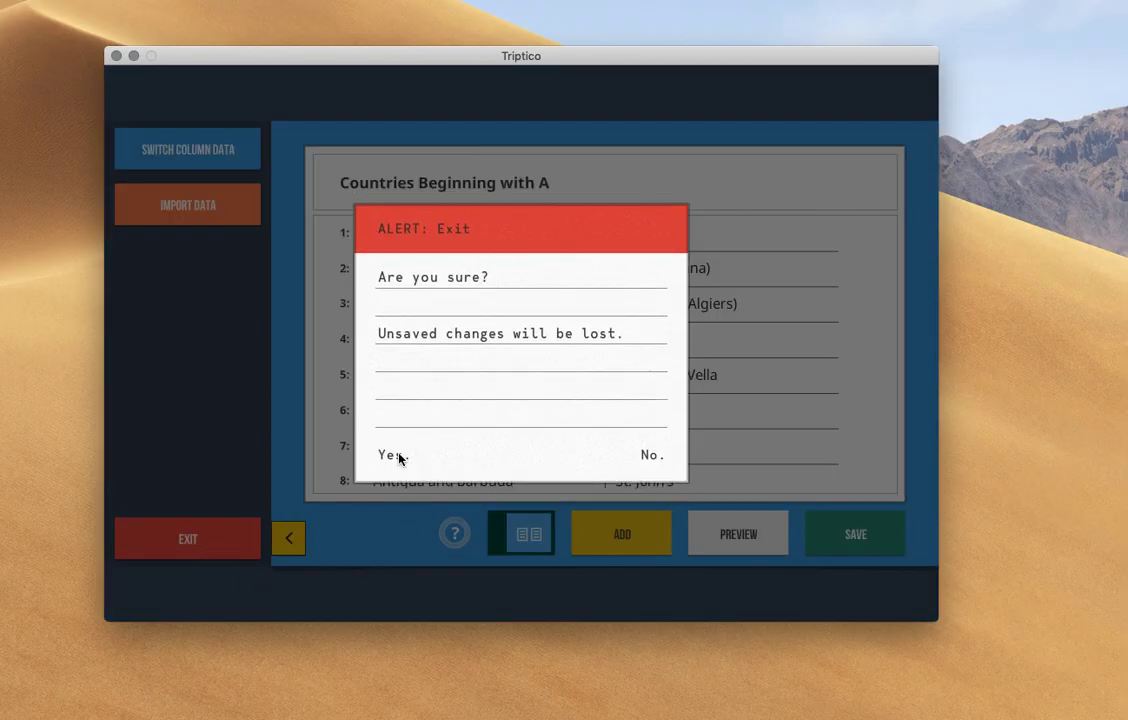
left_click(414, 348)
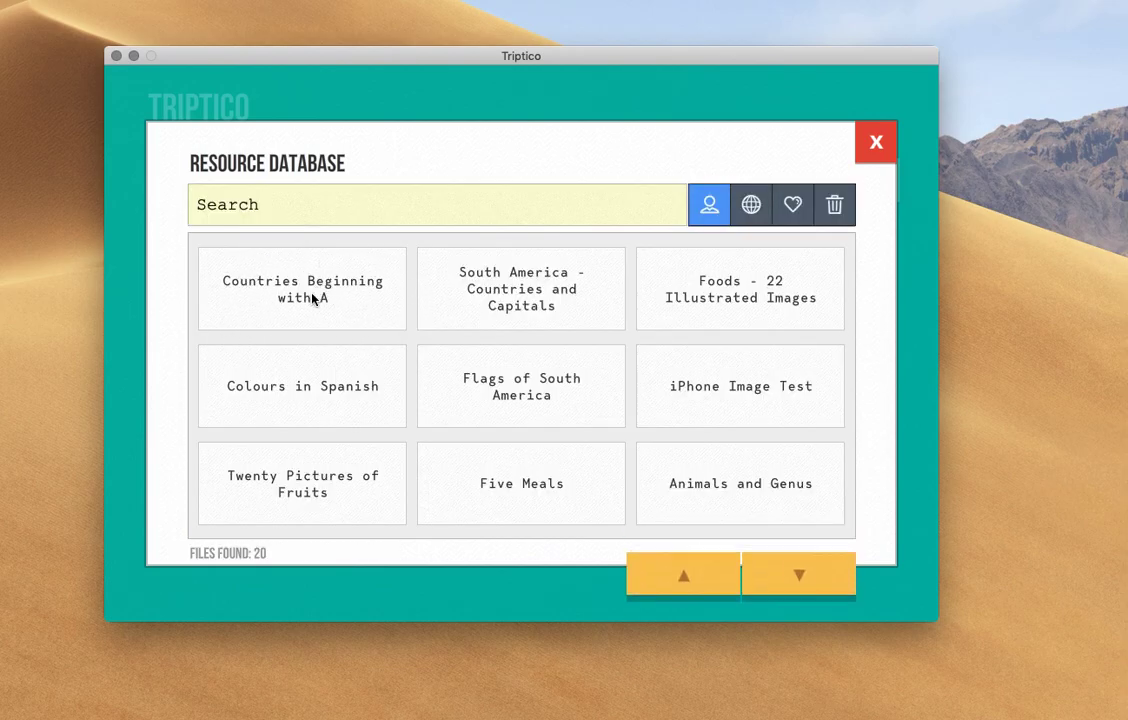
left_click(312, 300)
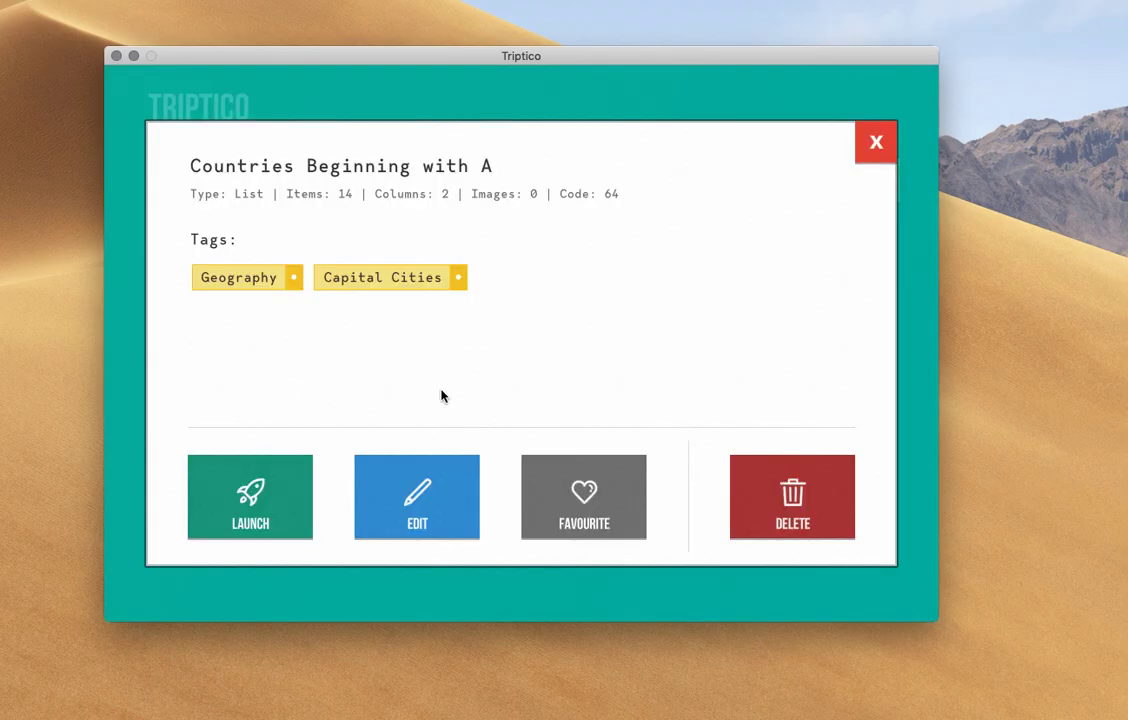
Launch the saved list with the Spinner and read through its information alert before dismissing it
left_click(258, 494)
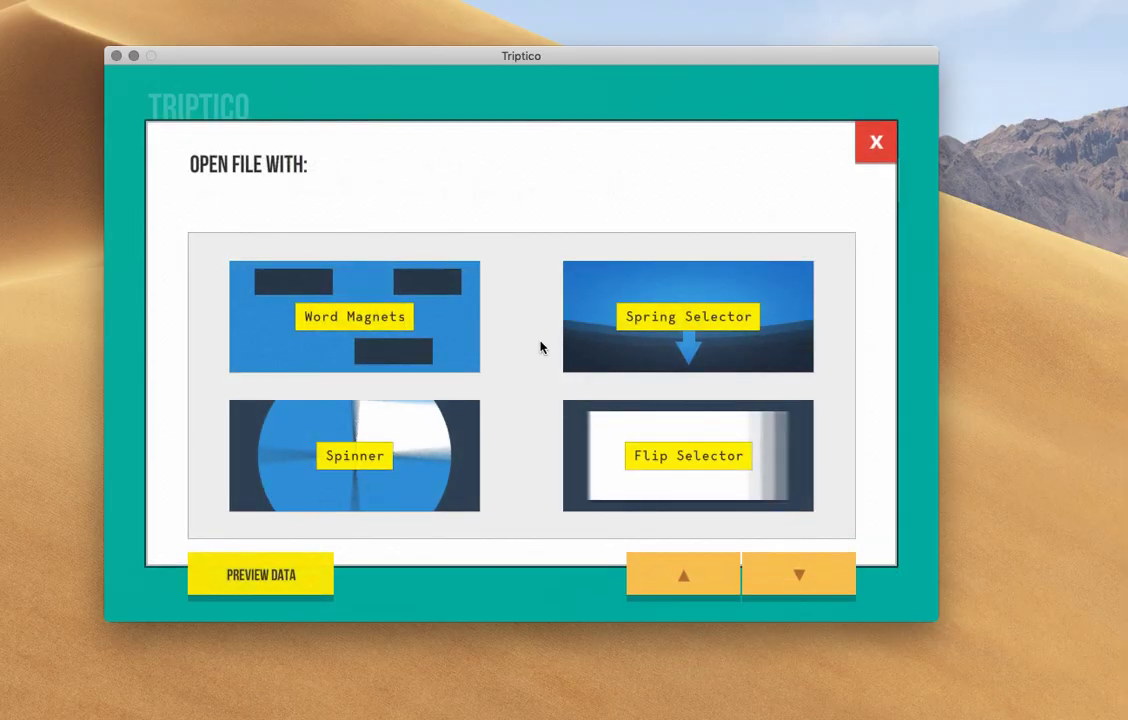
left_click(420, 458)
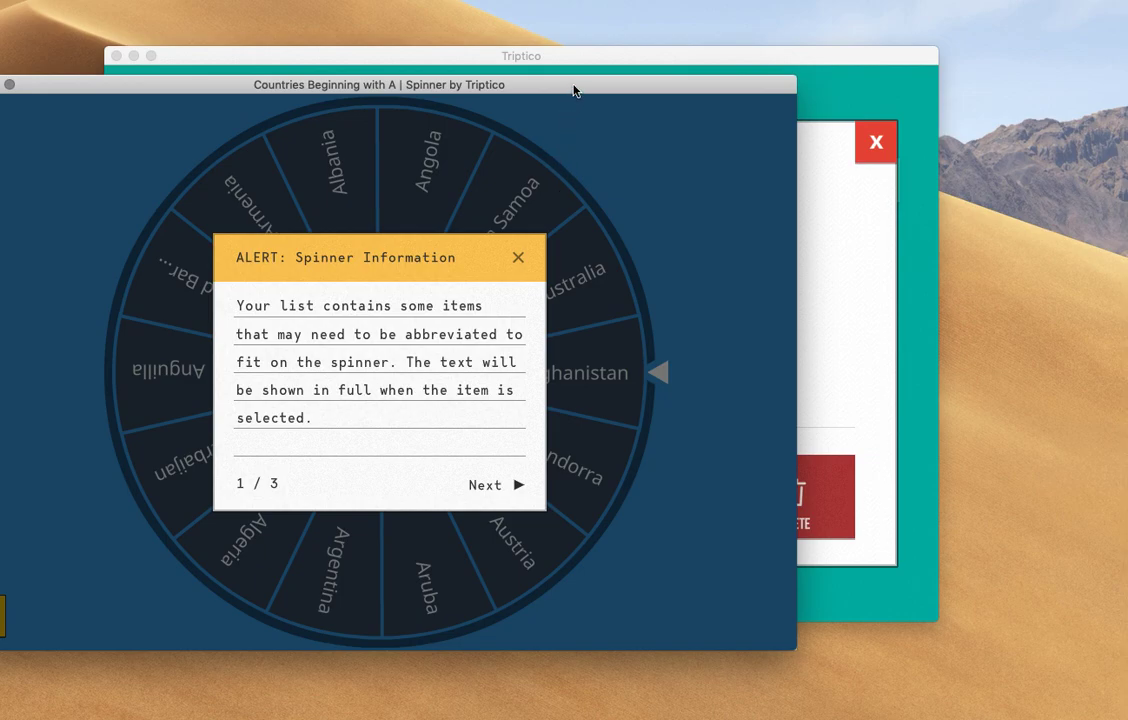
left_click_drag(577, 86, 657, 101)
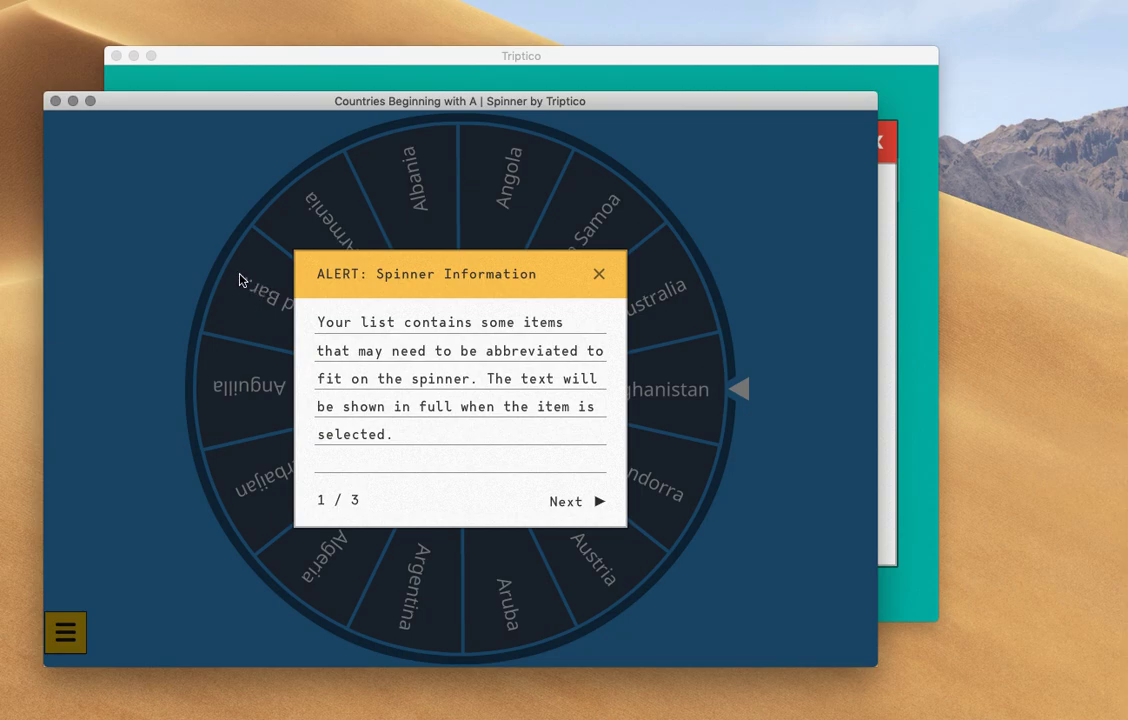
left_click(566, 505)
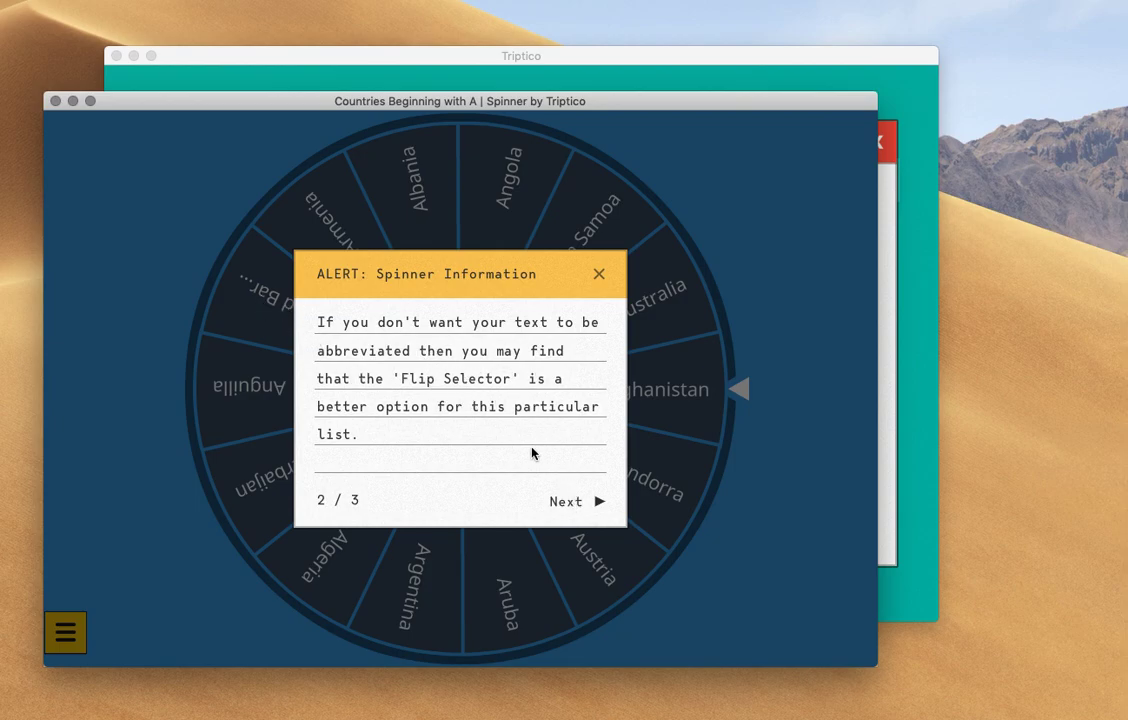
left_click(567, 505)
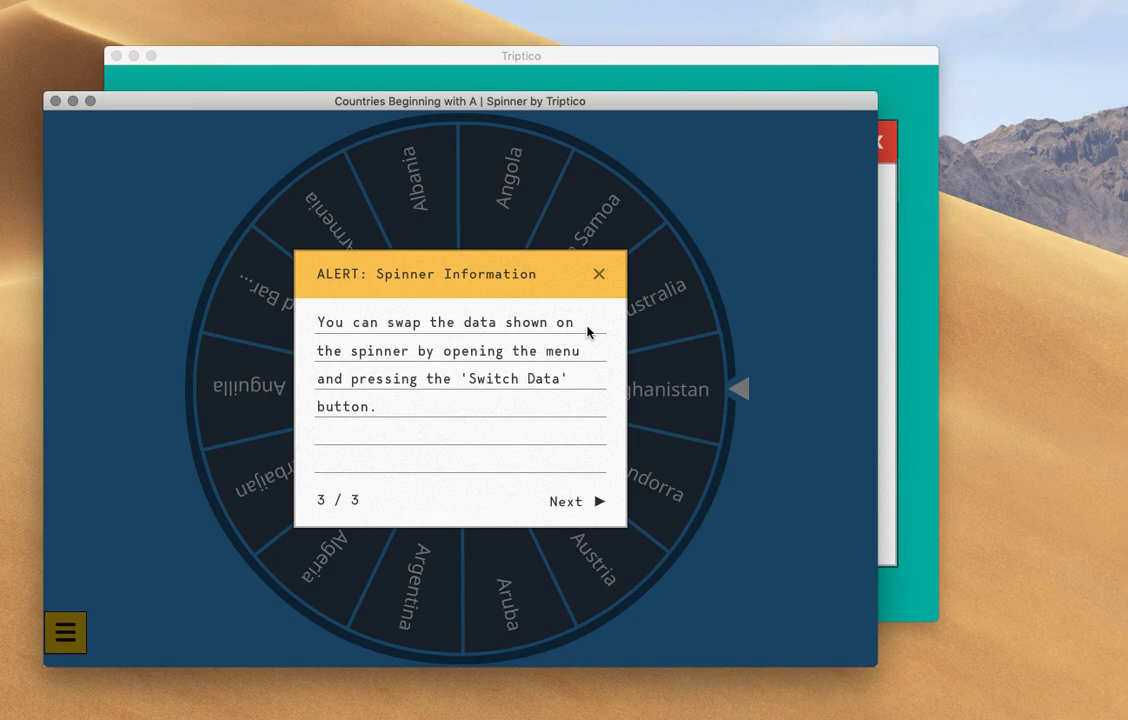
left_click(600, 275)
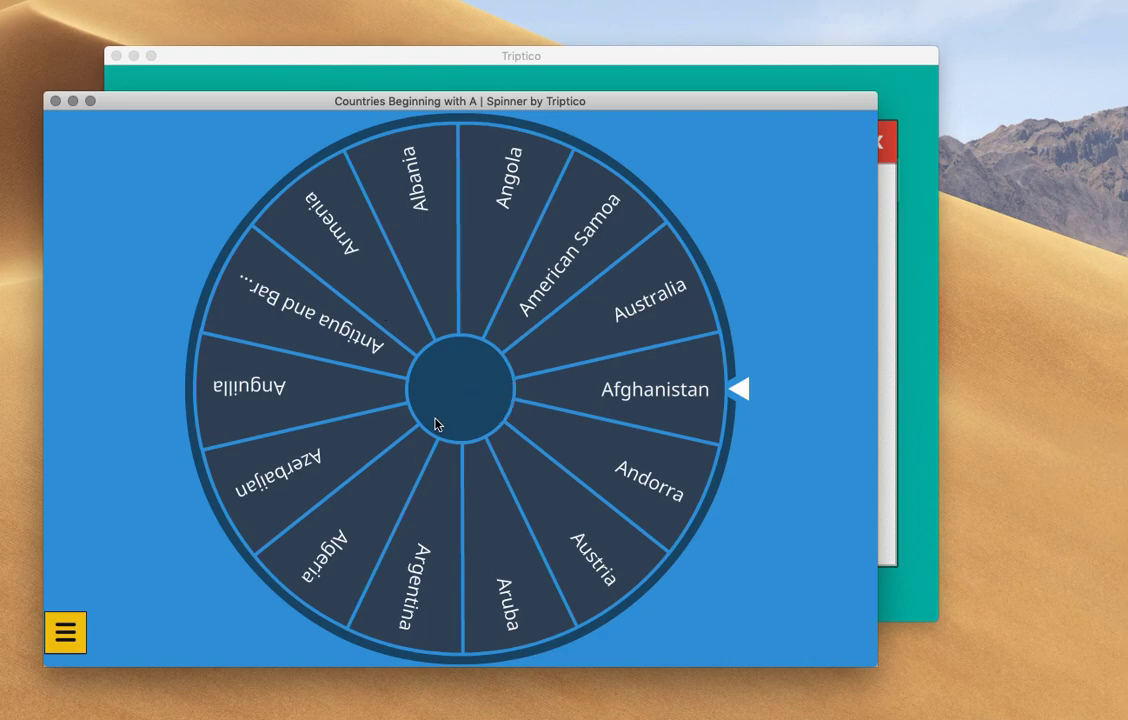
Spin the wheel of countries once, view the selected item's full details, and close them
left_click(563, 396)
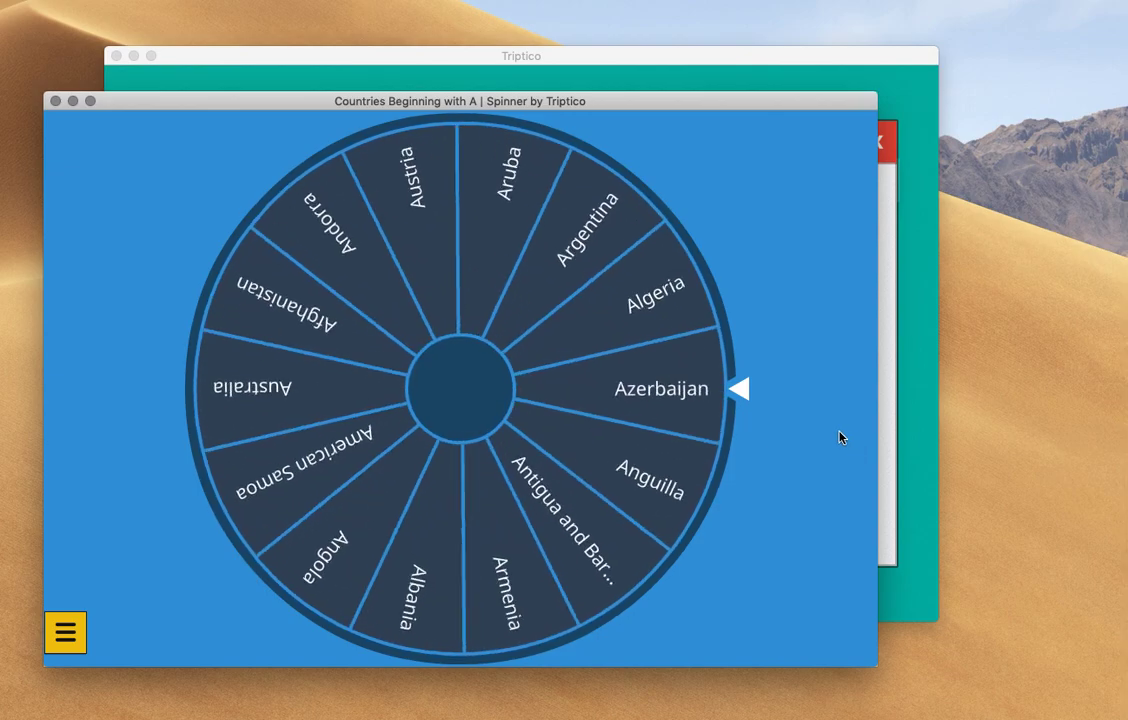
left_click(812, 402)
left_click(713, 486)
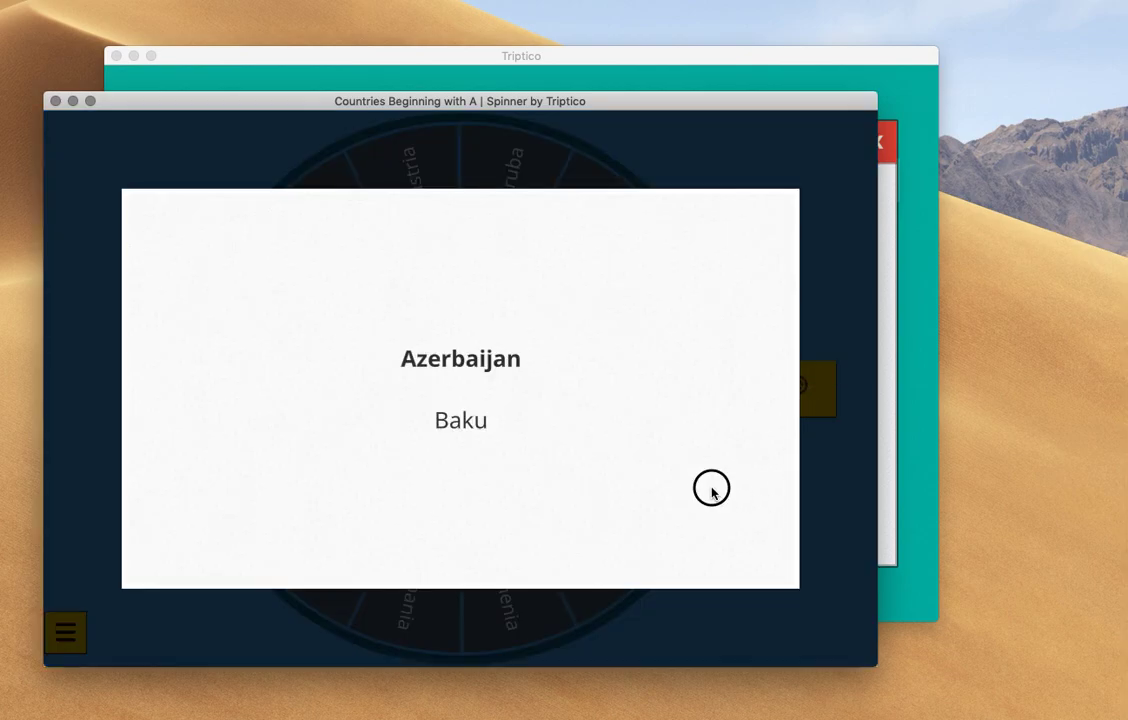
Switch the spinner's data so the wheel shows the capital cities instead of the countries
left_click(66, 634)
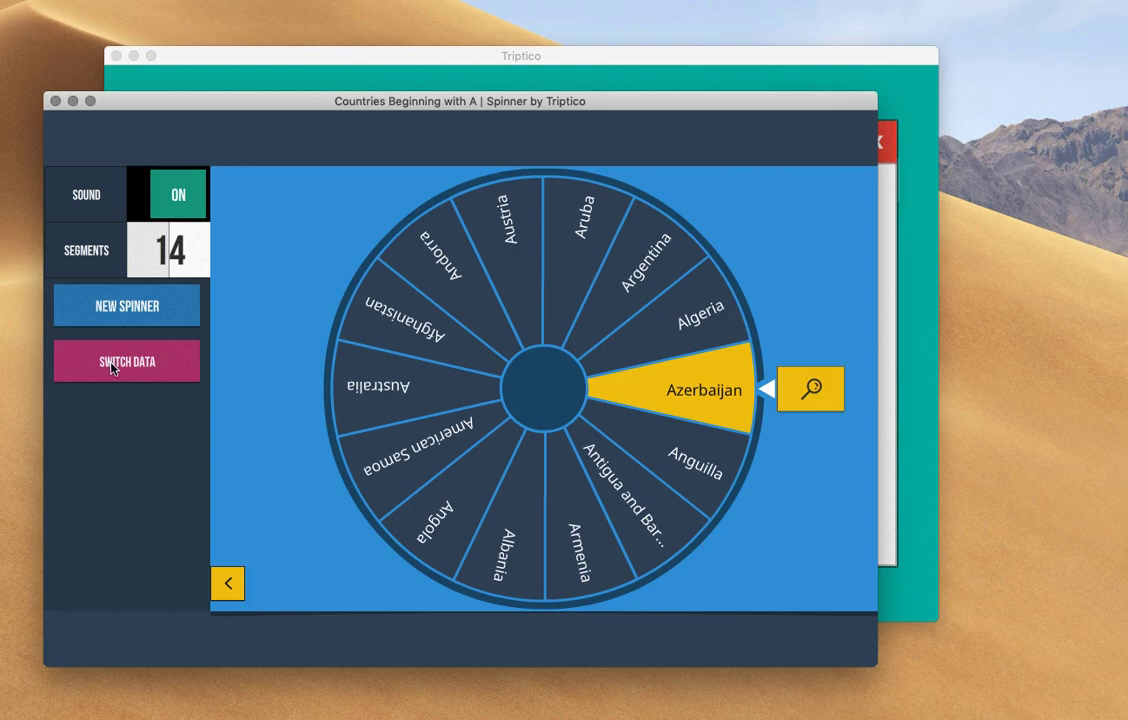
left_click(112, 366)
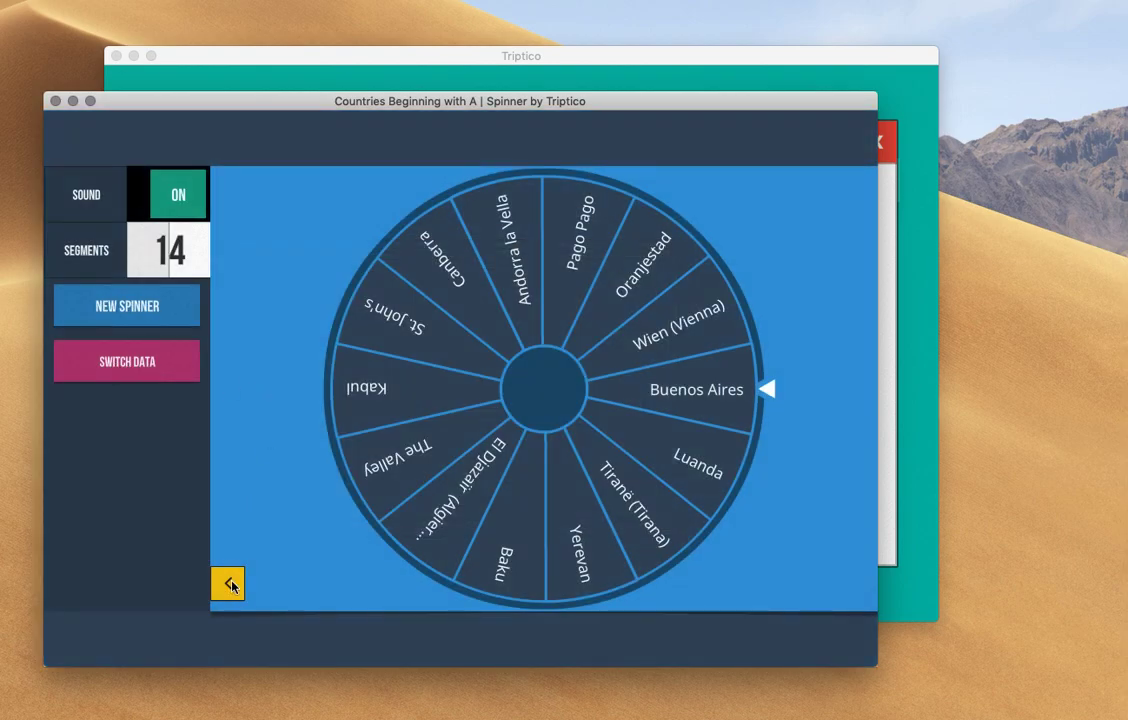
left_click(229, 584)
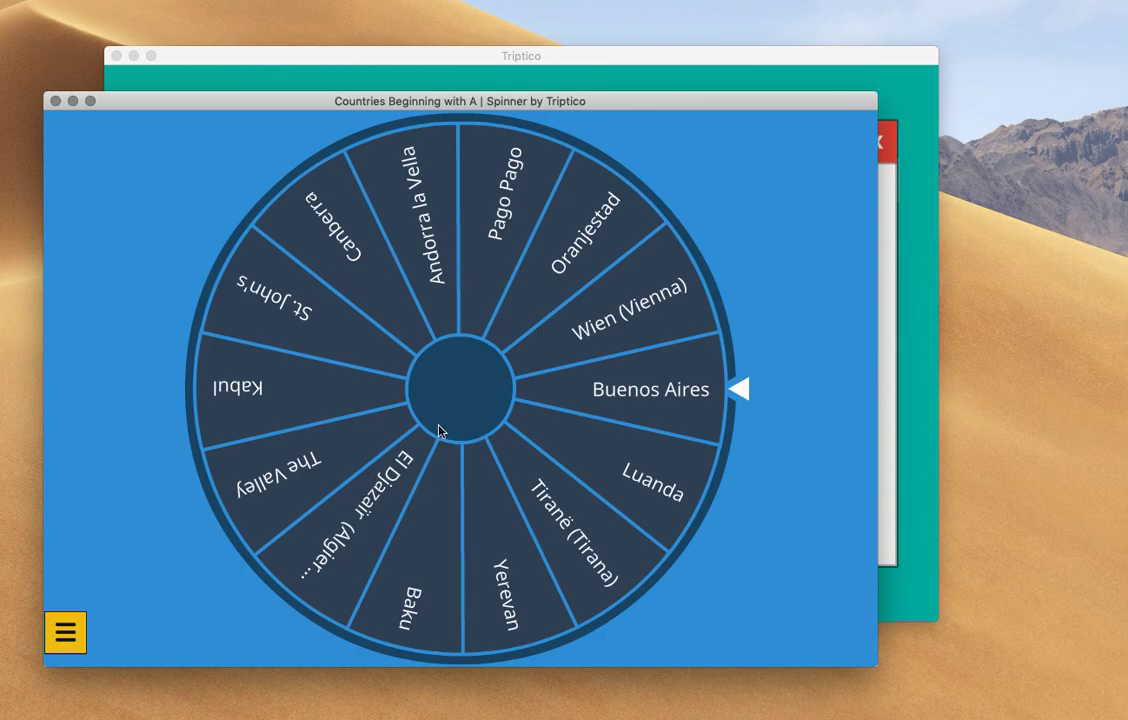
Spin the wheel of capital cities once, view the selected capital's details, and close them
left_click(448, 355)
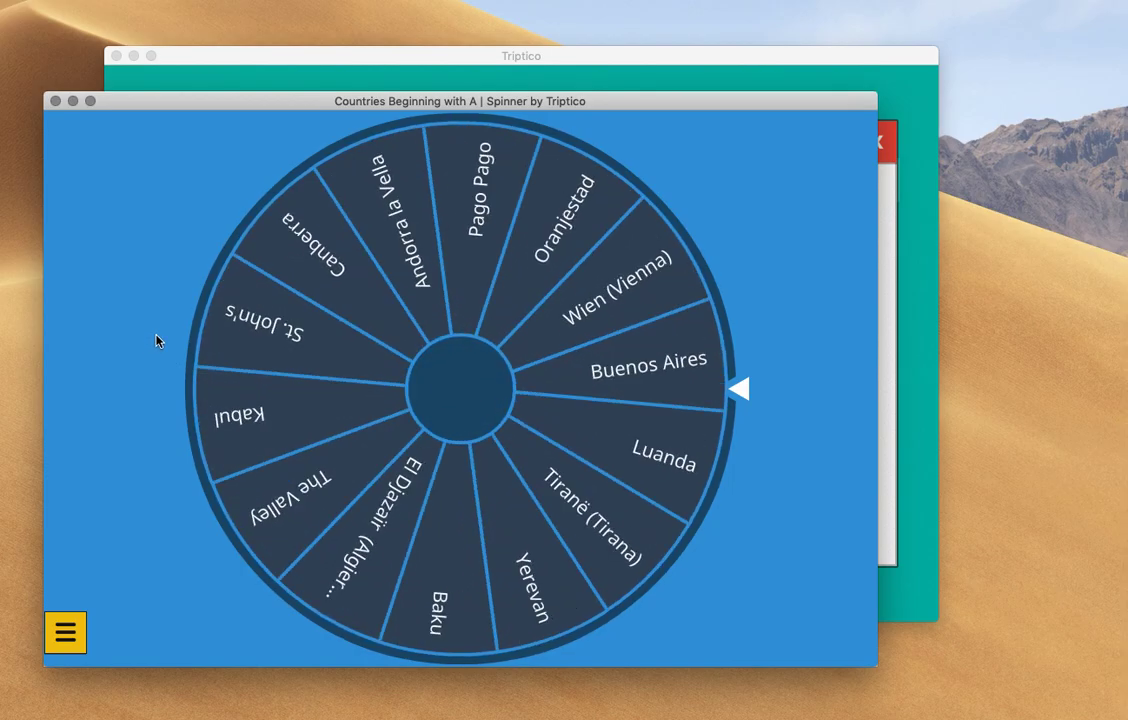
left_click(805, 388)
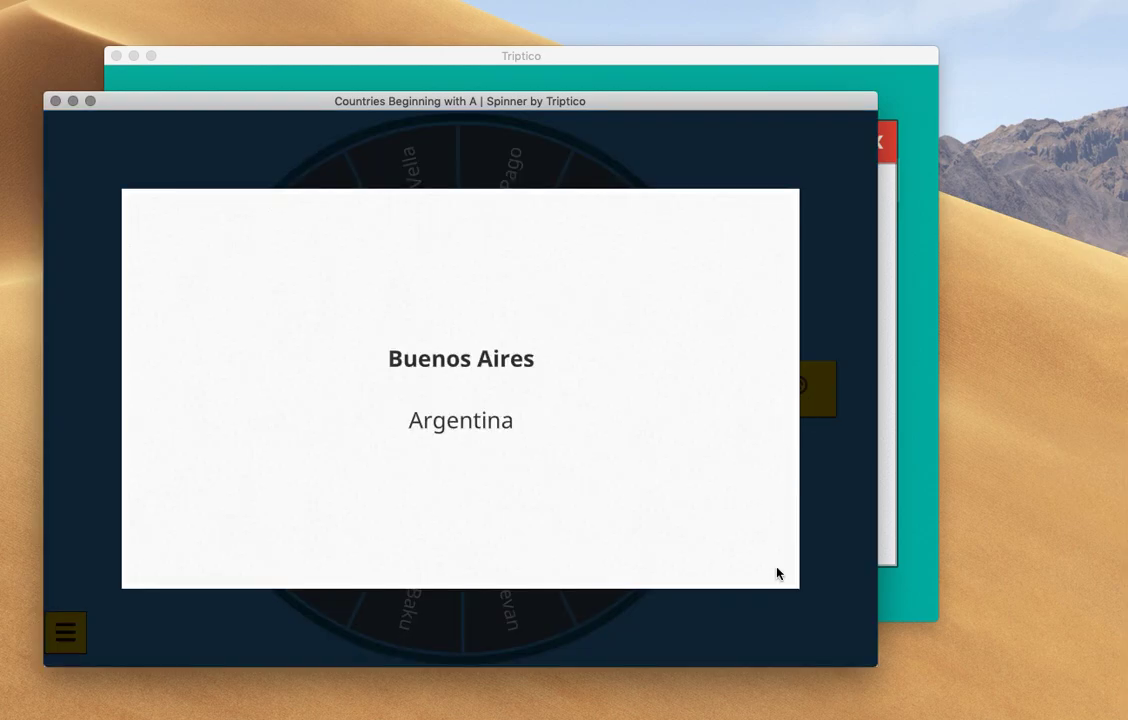
left_click(86, 430)
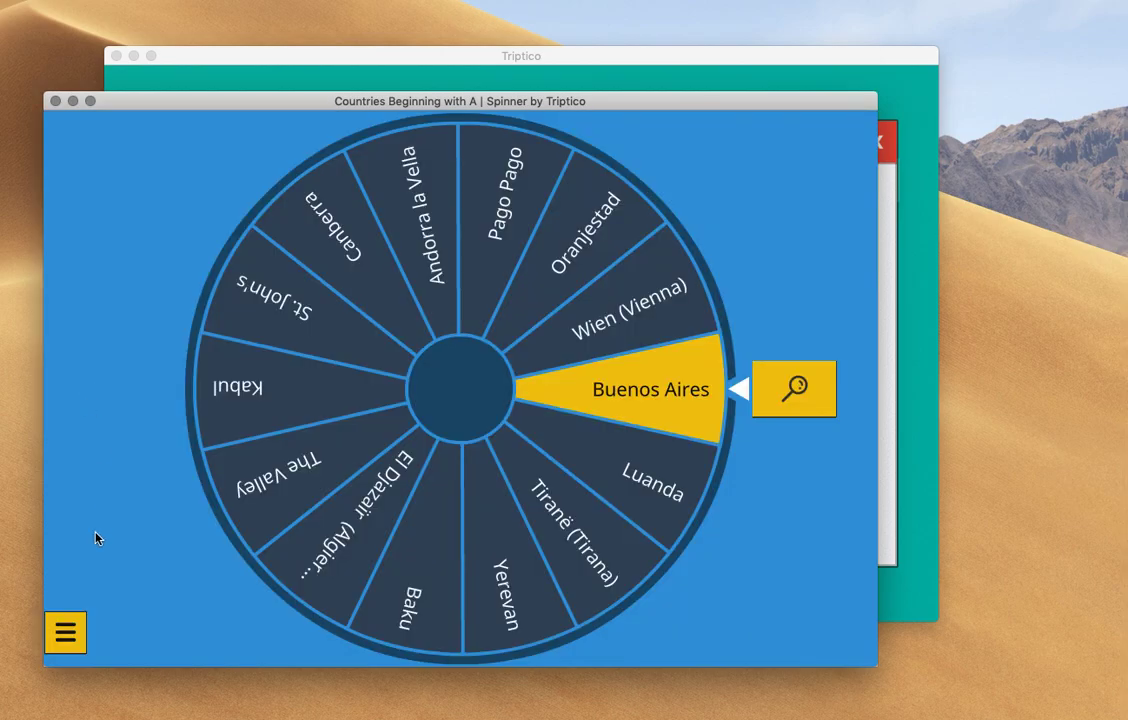
Set the number of segments to 5 and generate a new spinner with the capital cities
left_click(72, 630)
left_click(155, 251)
left_click(150, 253)
left_click(149, 254)
left_click(150, 255)
left_click(149, 255)
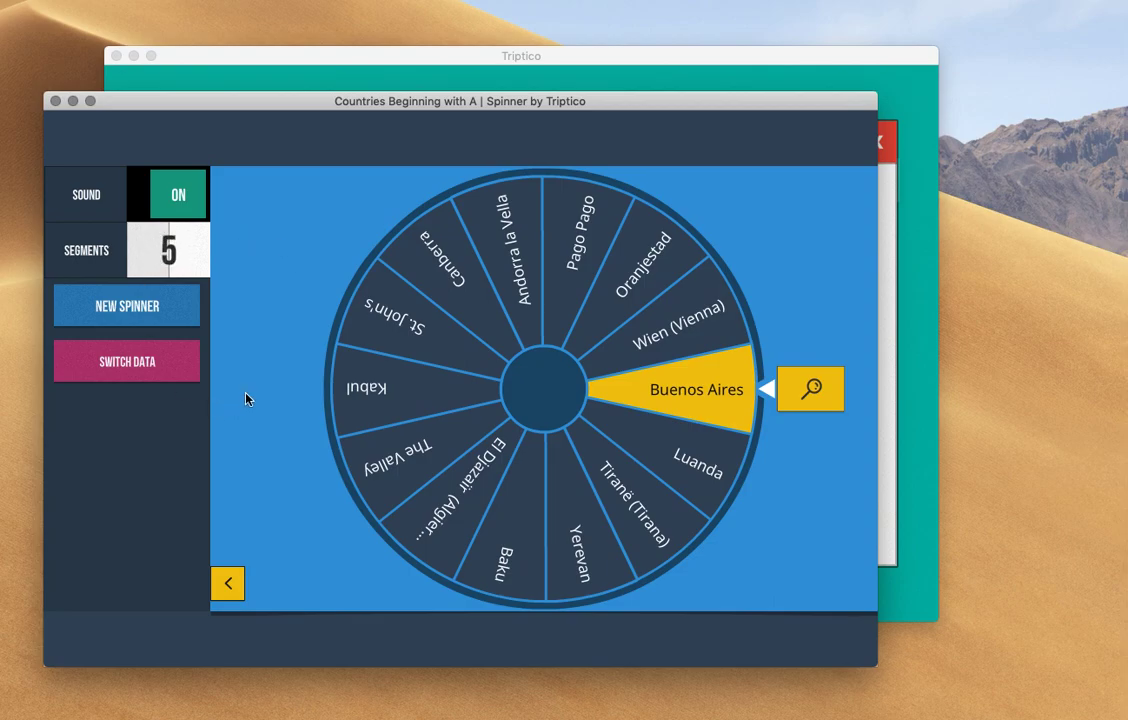
left_click(160, 308)
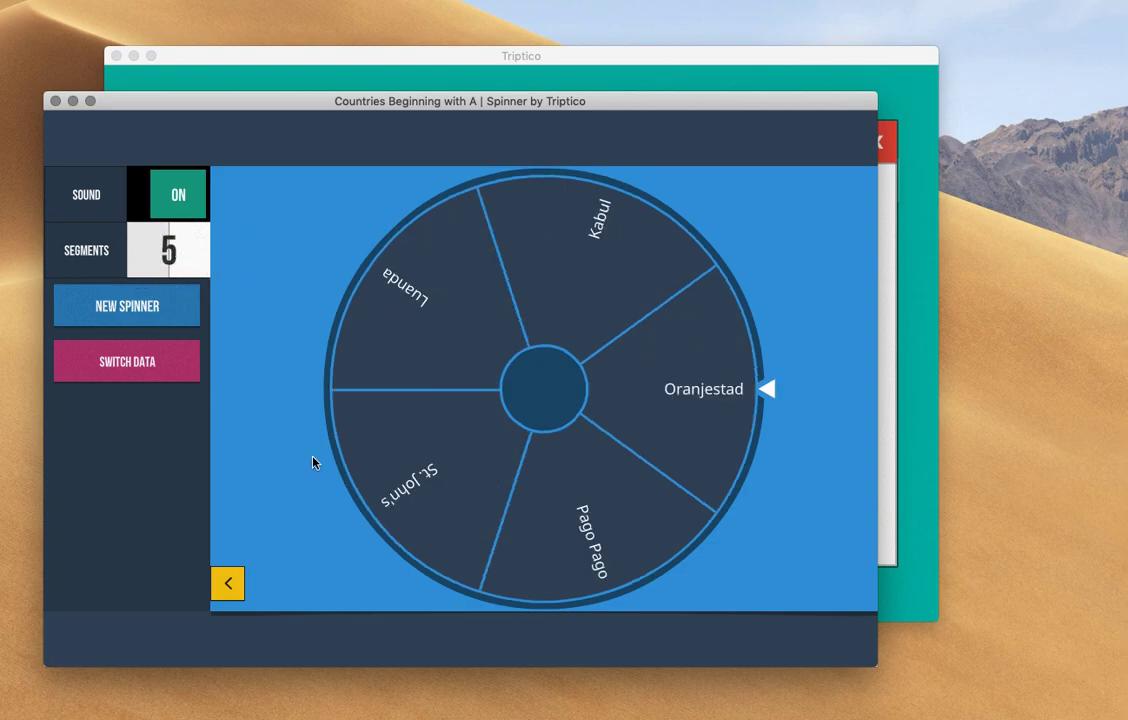
left_click(236, 584)
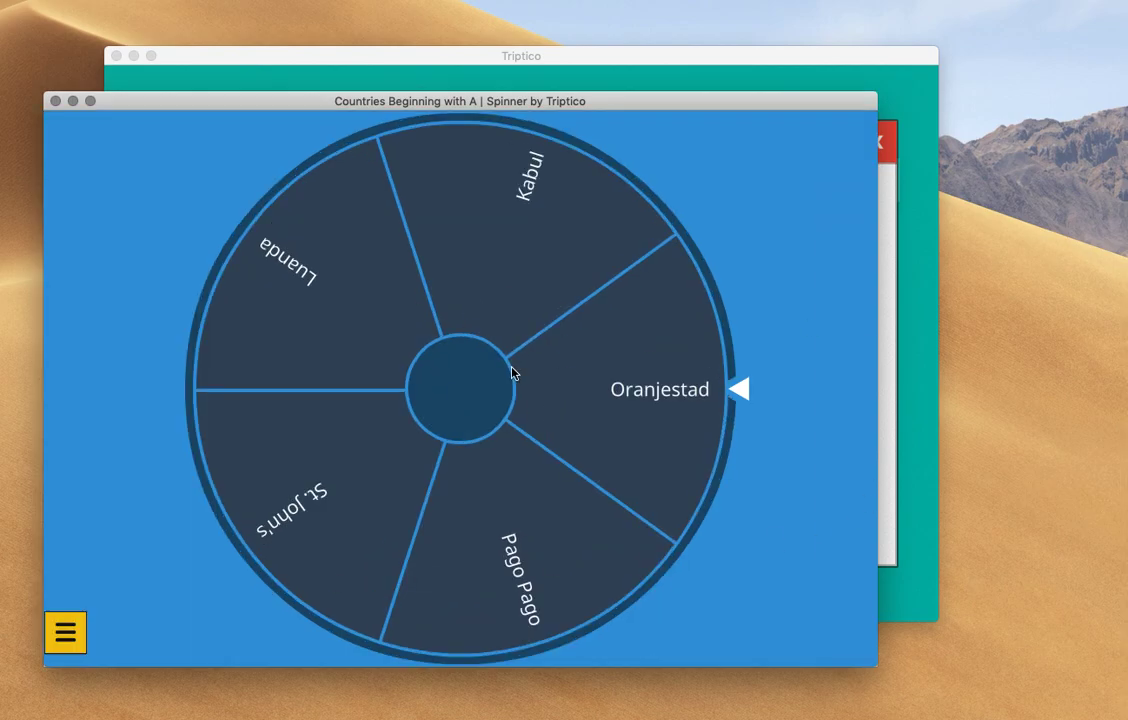
Close the Spinner and launch "Countries Beginning with A" with Bingo, moving its window fully into view
left_click(55, 101)
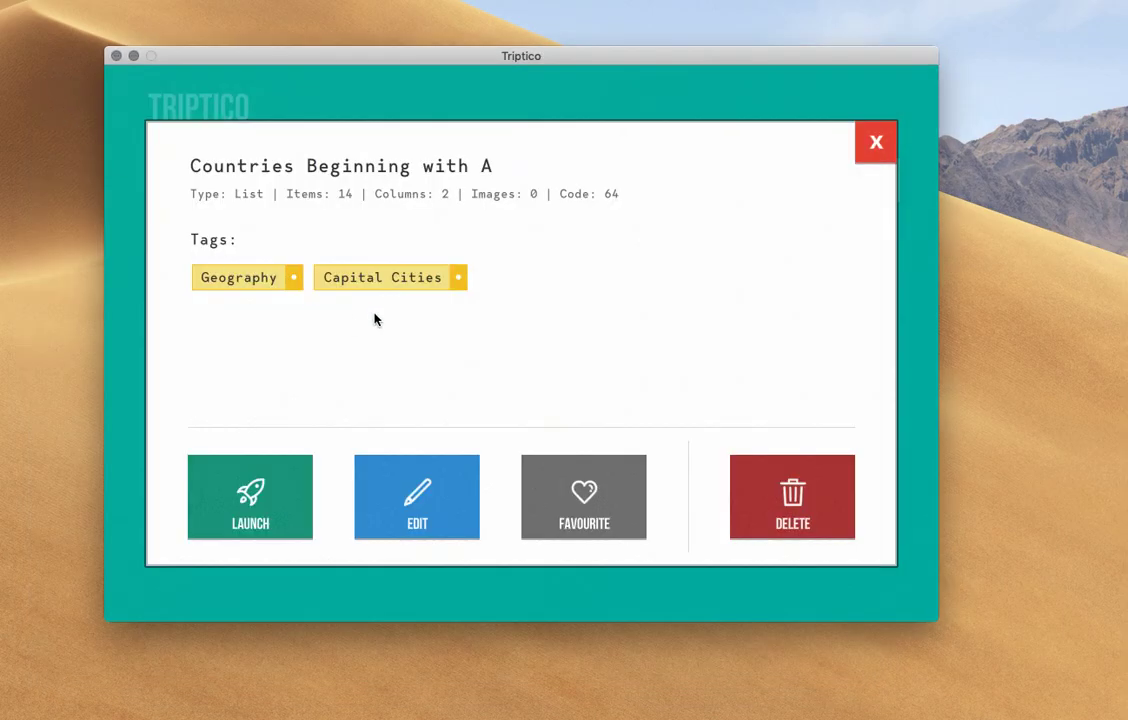
left_click(284, 487)
scroll(508, 372, "down", 5)
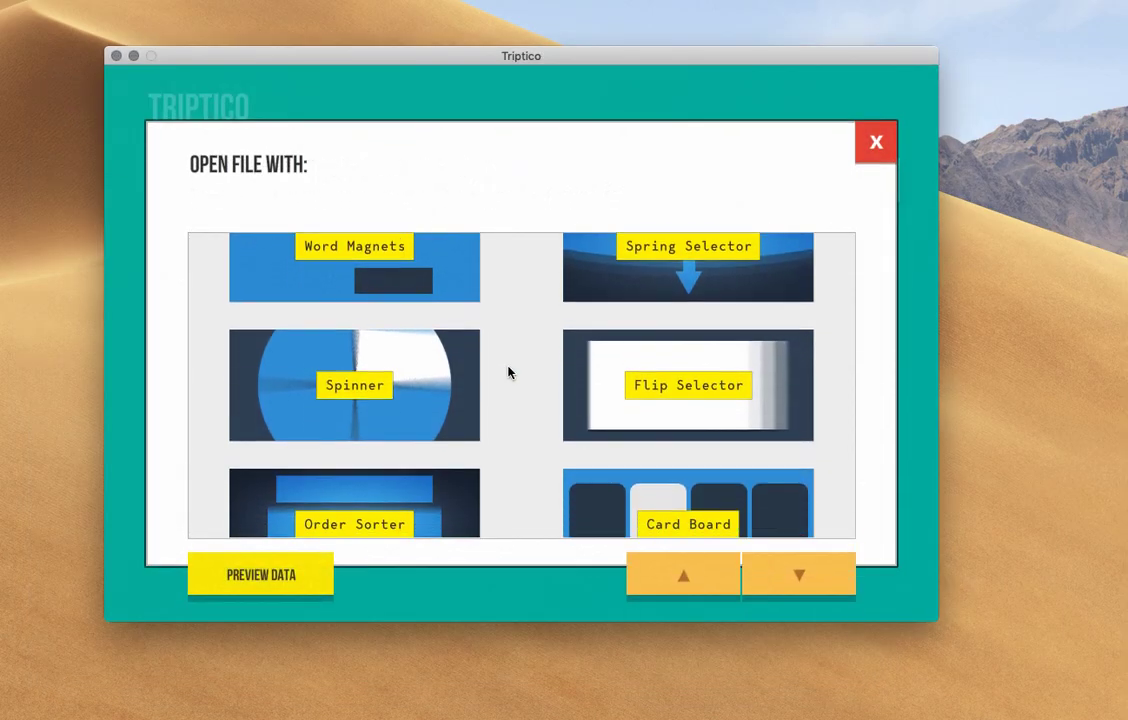
scroll(508, 372, "down", 3)
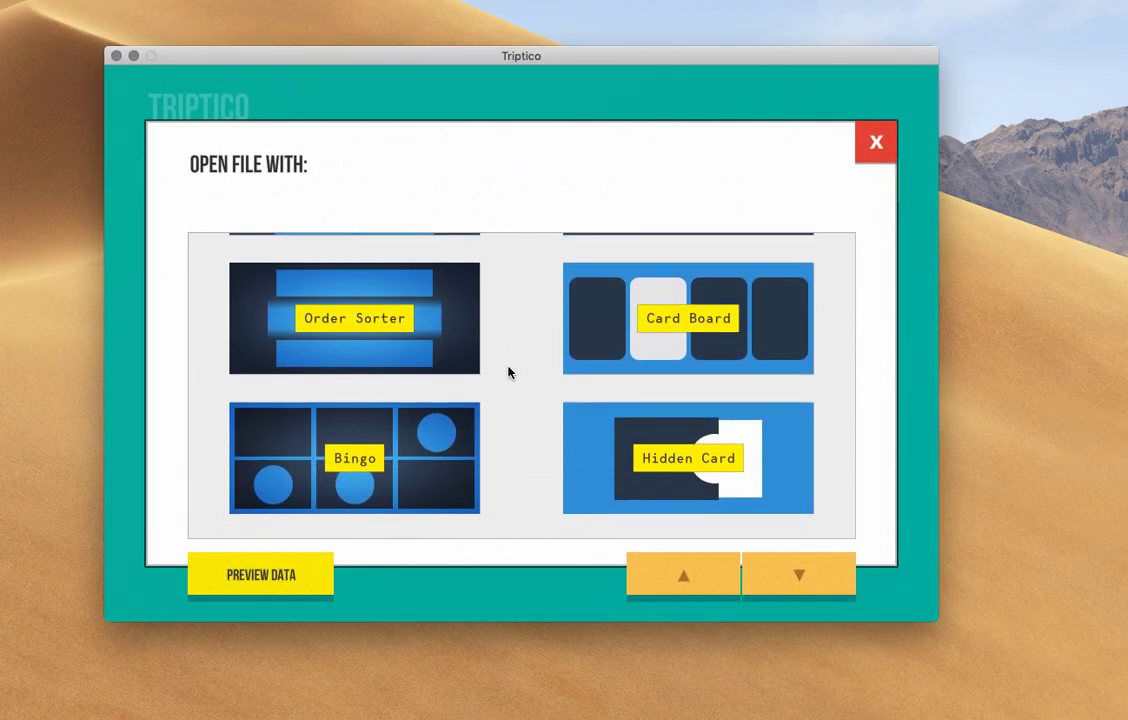
left_click(395, 460)
left_click_drag(442, 87, 621, 100)
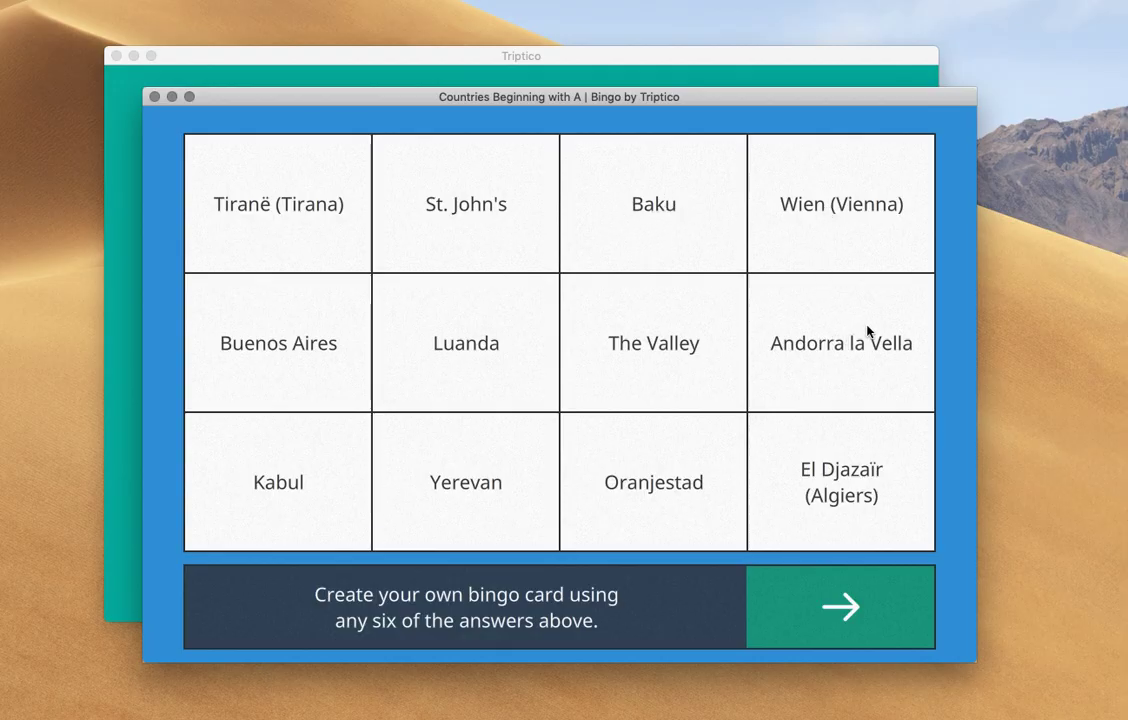
Continue from the answer grid to the bingo game and reveal the clue for number 3
left_click(826, 619)
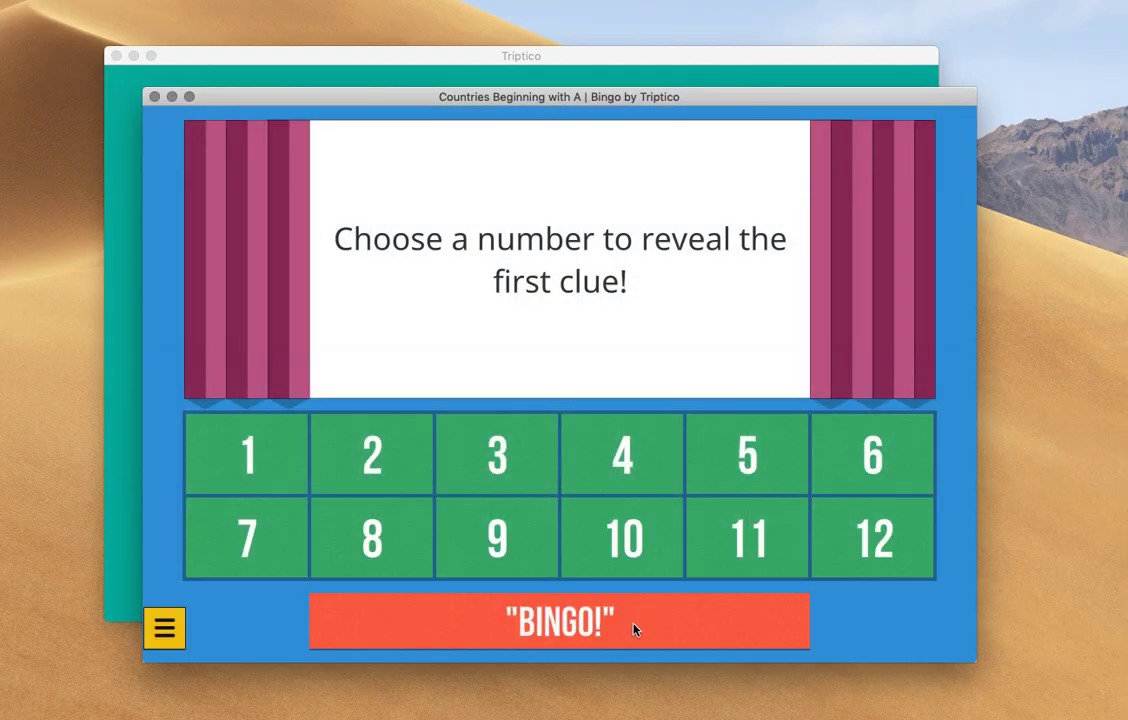
left_click(513, 460)
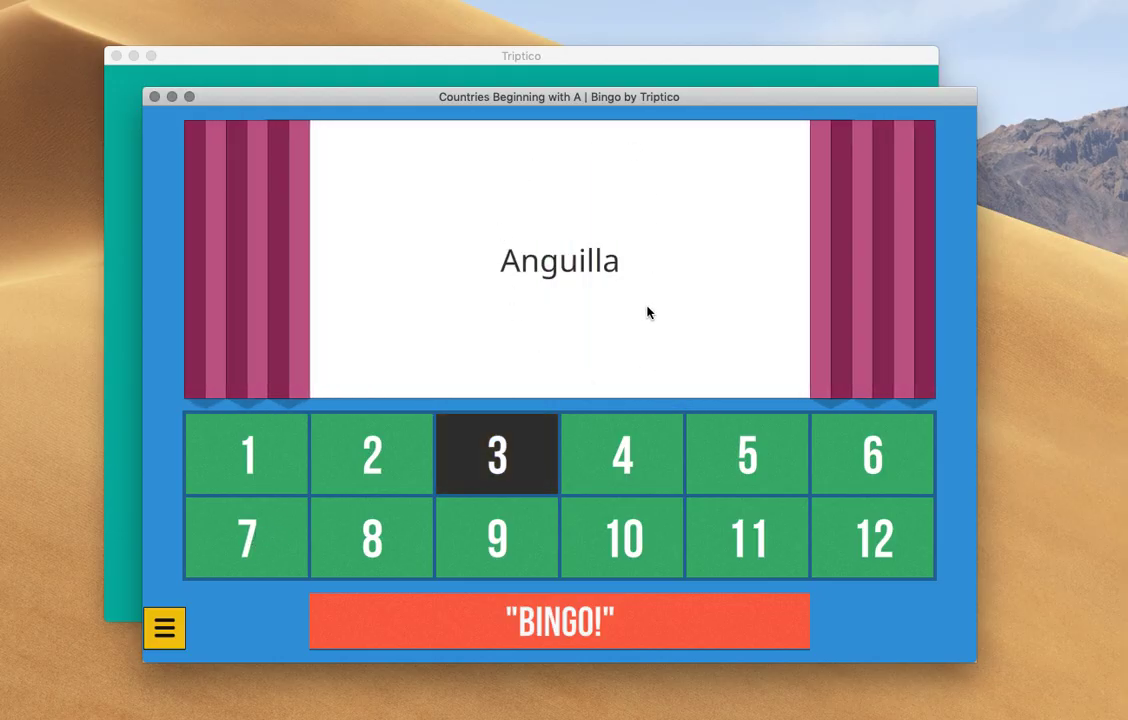
Reveal the bingo clues for numbers 7 and 11, and close Bingo
left_click(212, 532)
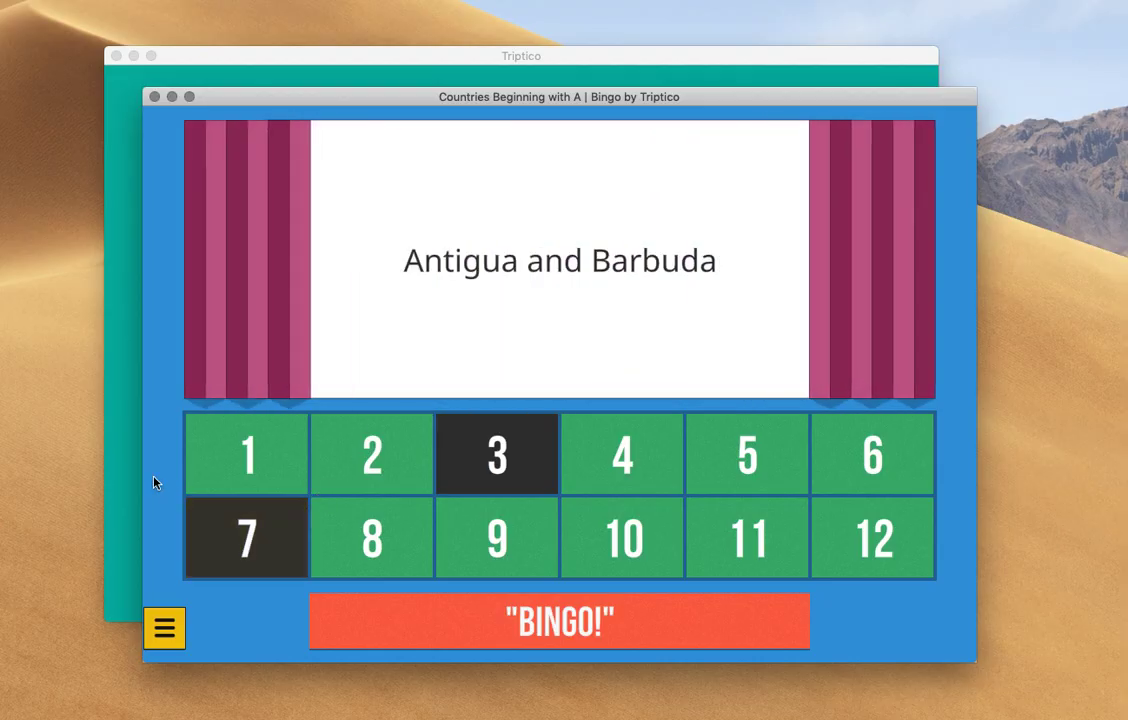
left_click(745, 545)
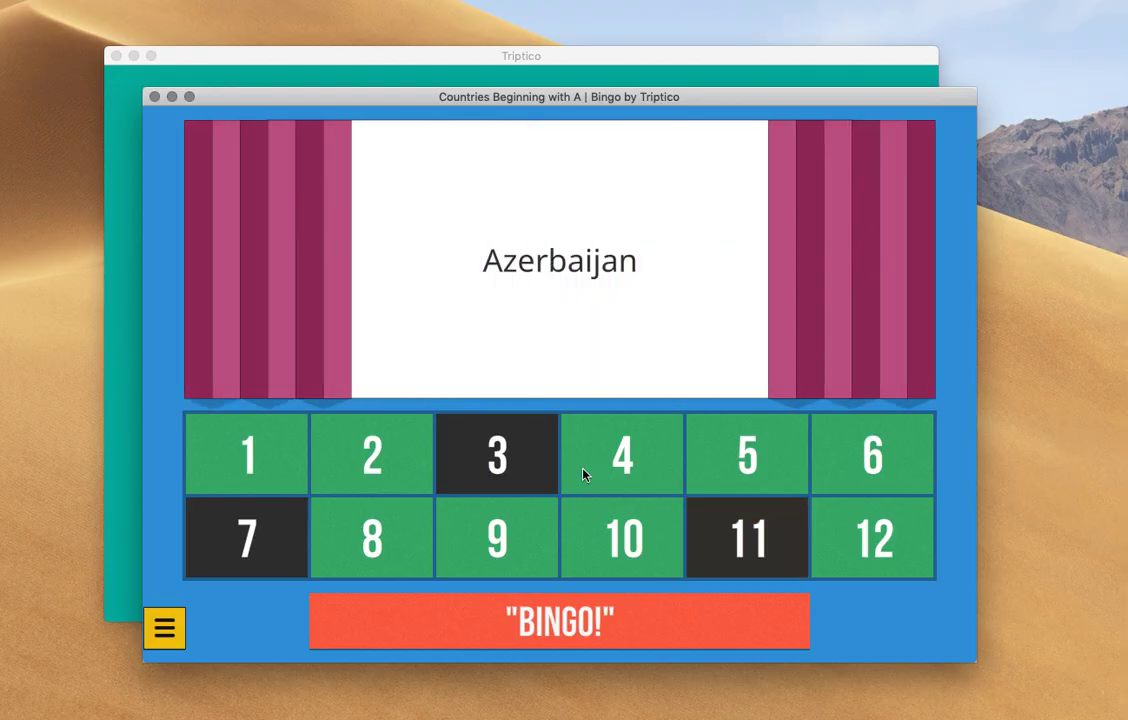
left_click(155, 97)
Launch "Countries Beginning with A" with Hidden Card and move its window fully into view
left_click(244, 472)
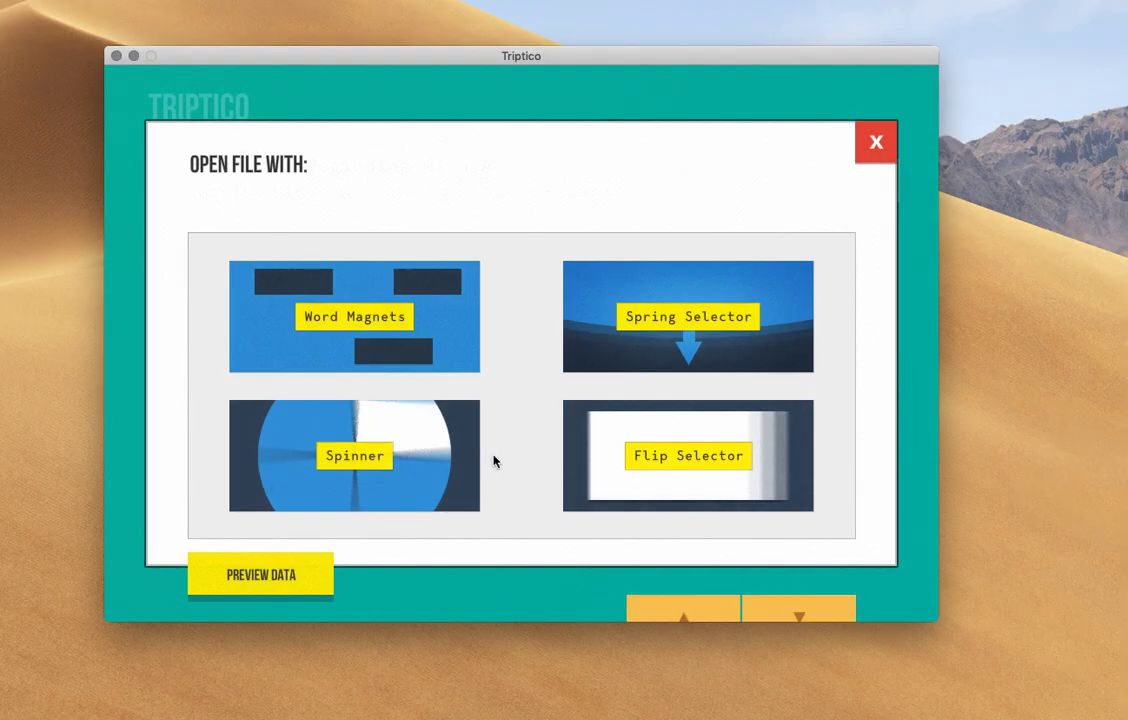
scroll(494, 461, "down", 5)
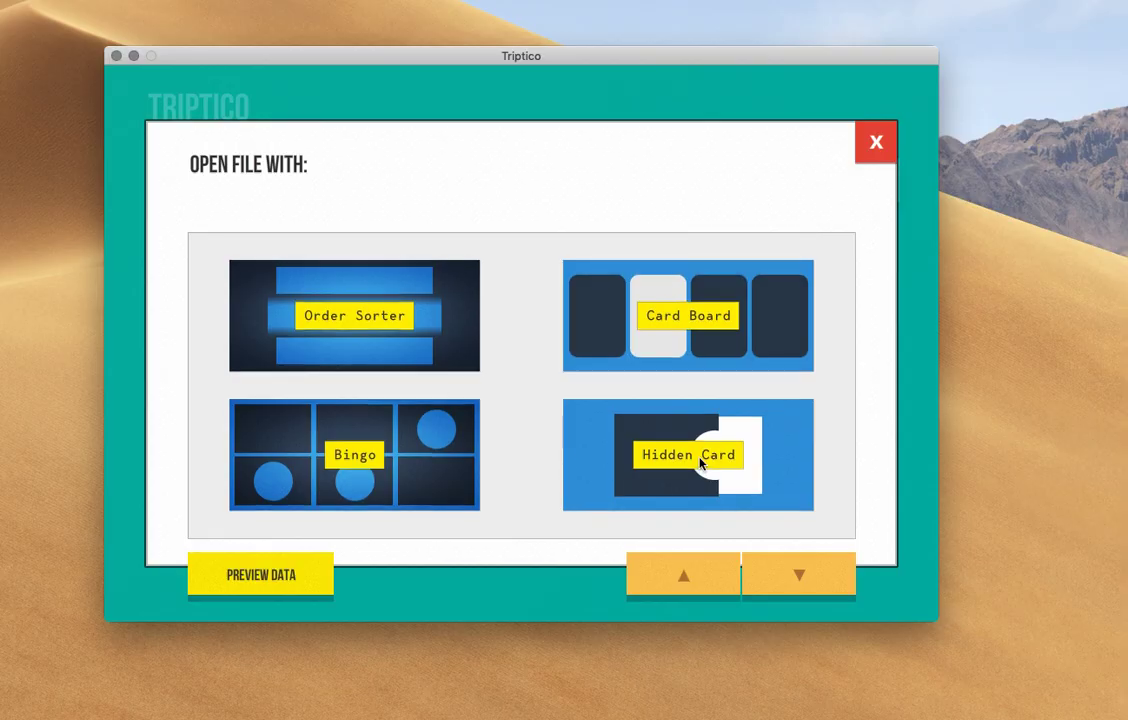
left_click(700, 462)
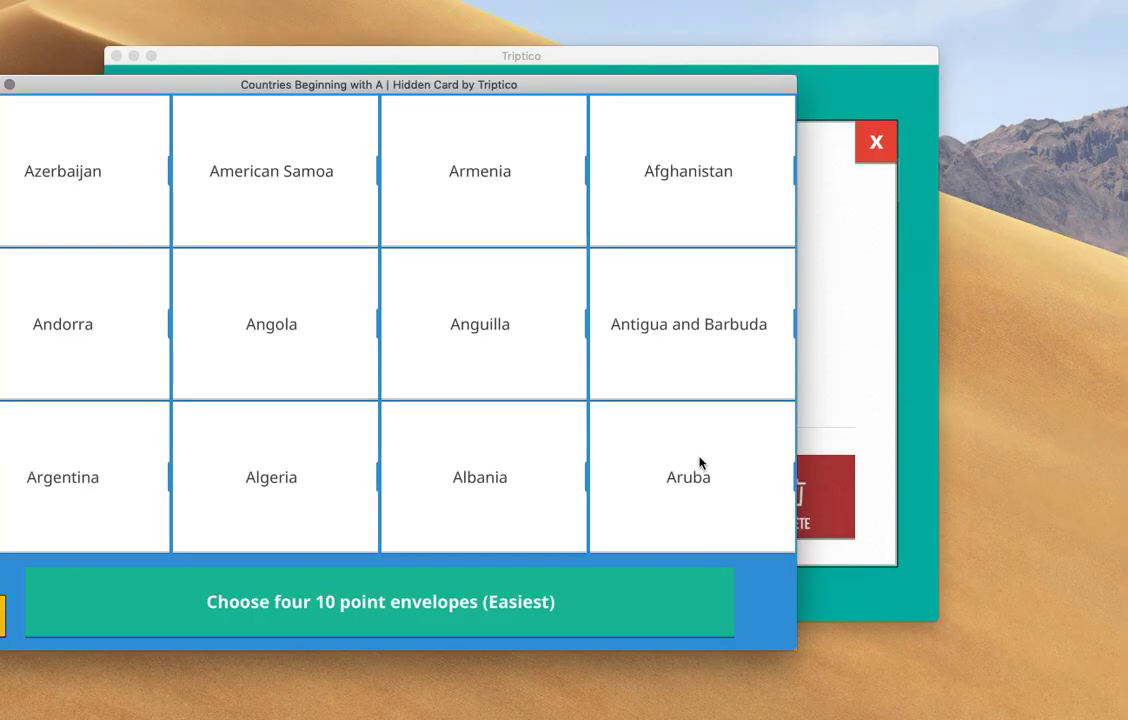
left_click_drag(574, 96, 671, 96)
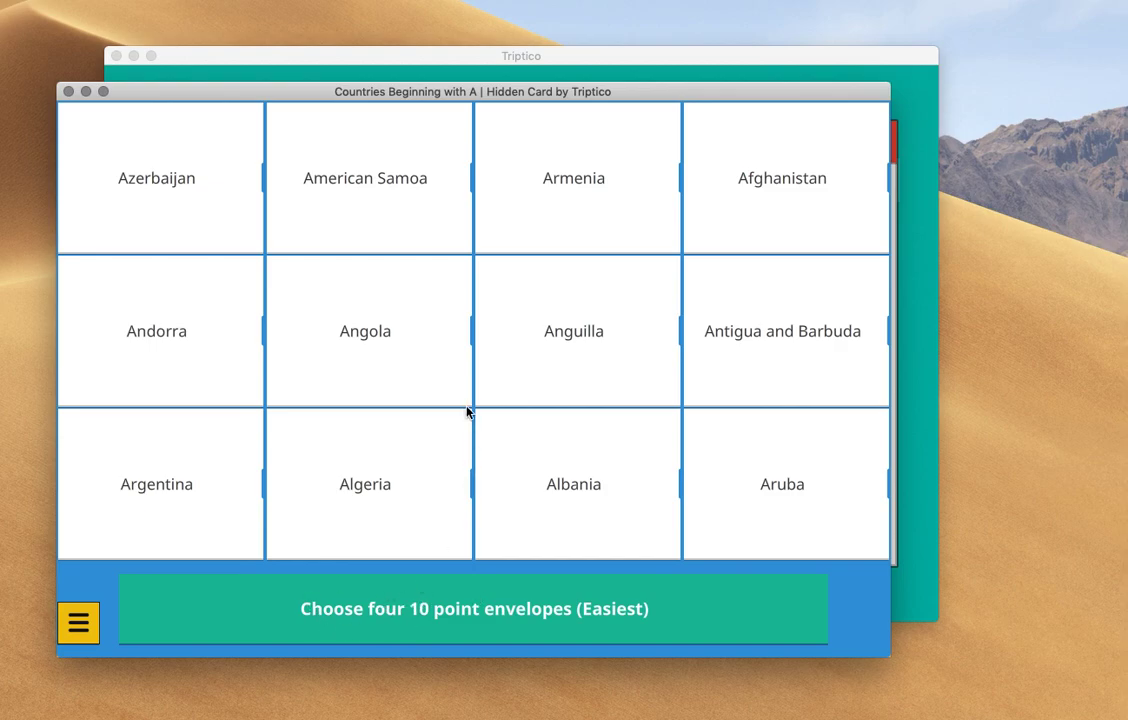
Choose Argentina, Algeria, Afghanistan and Albania as the four 10 point envelopes
left_click(159, 497)
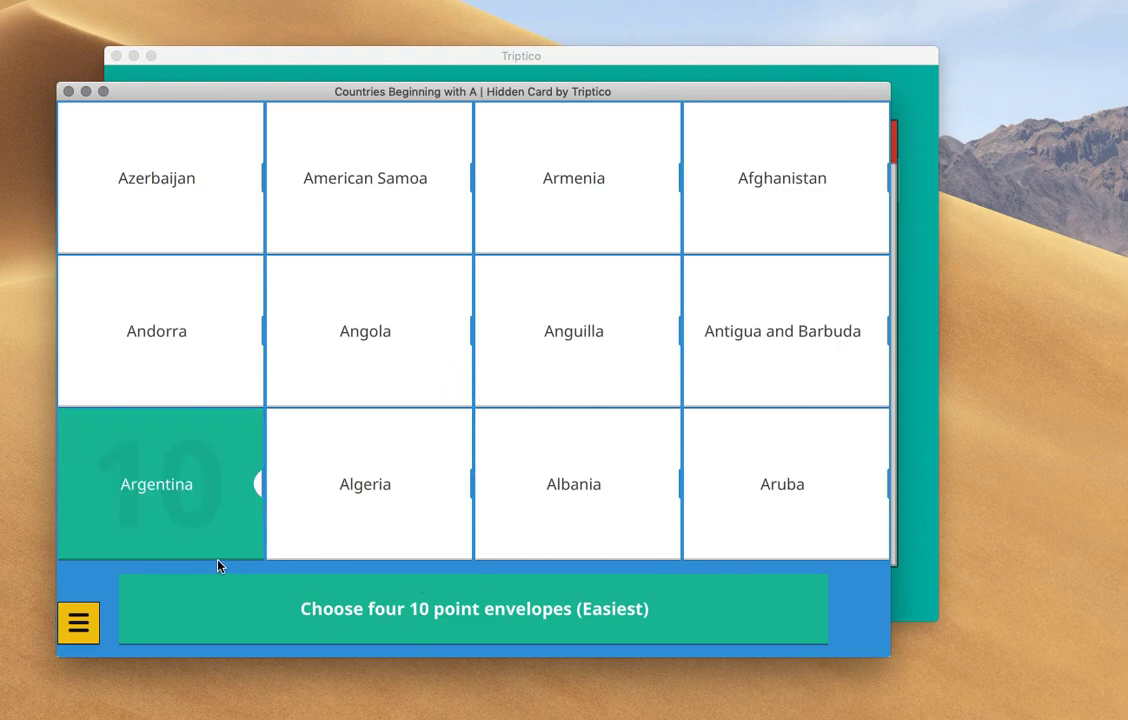
left_click(392, 474)
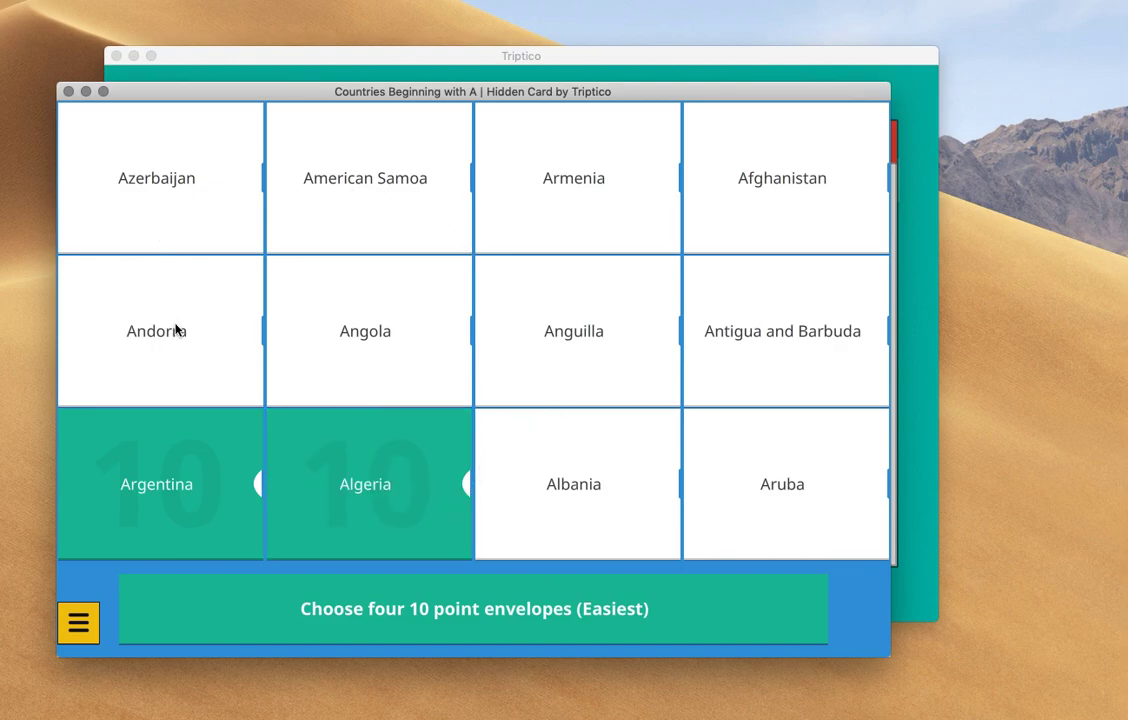
left_click(805, 225)
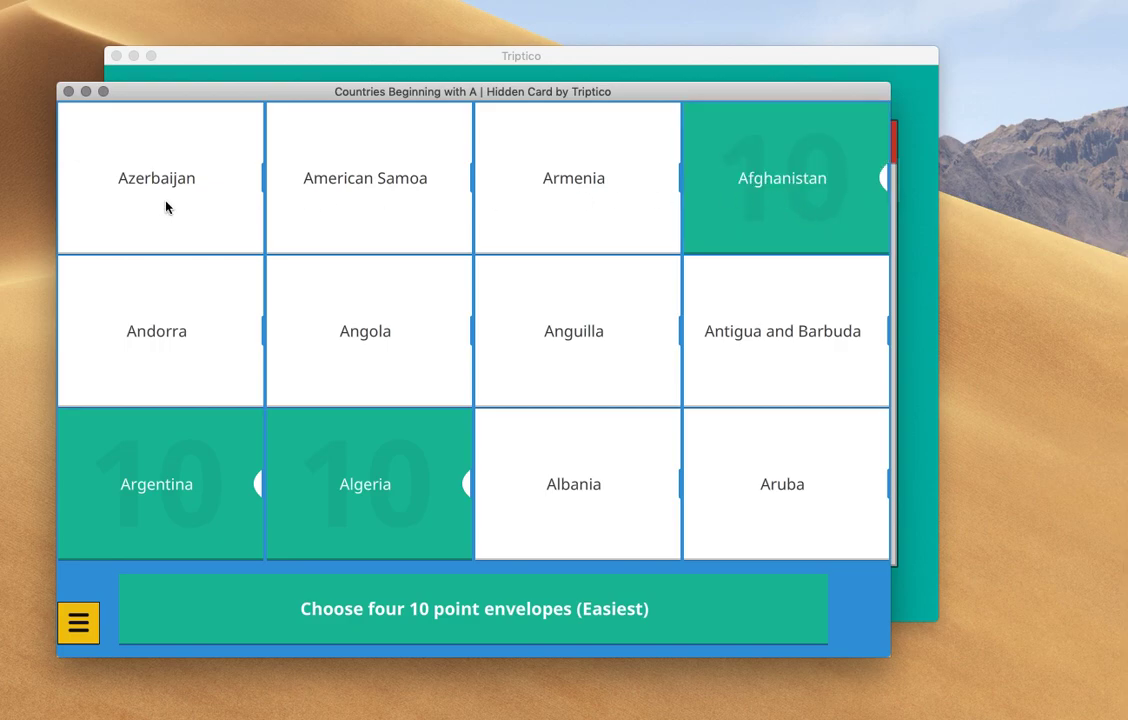
left_click(587, 451)
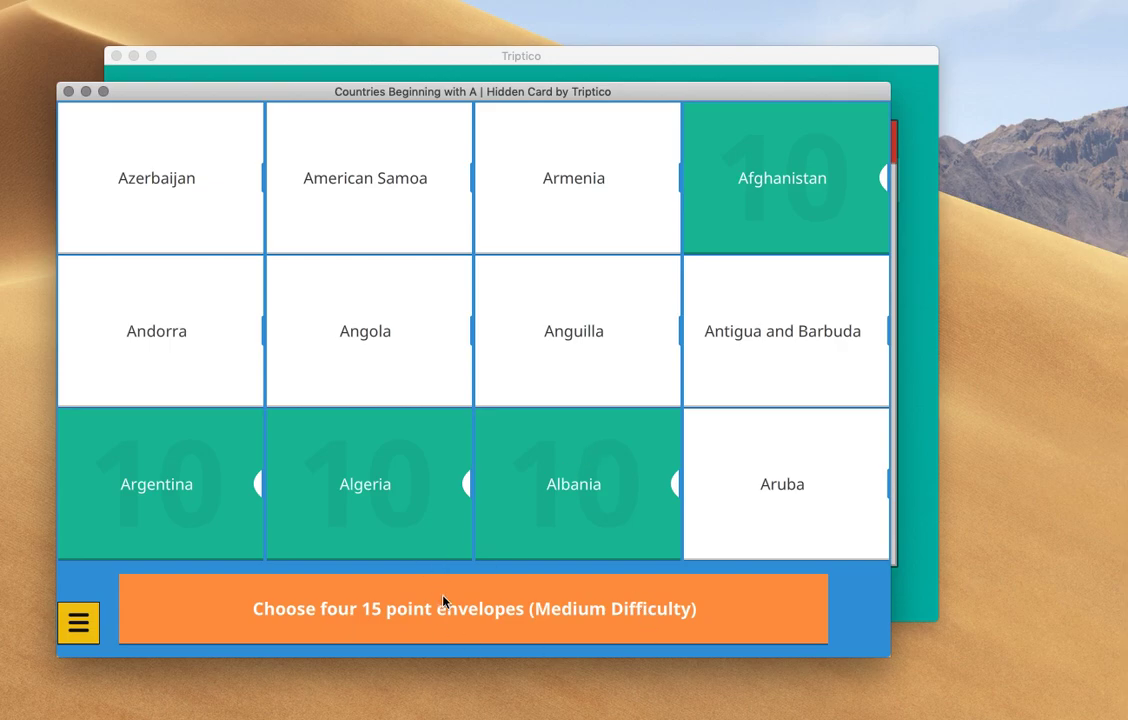
Choose Azerbaijan, Antigua and Barbuda, Angola and Andorra as the four 15 point envelopes
left_click(150, 180)
left_click(769, 323)
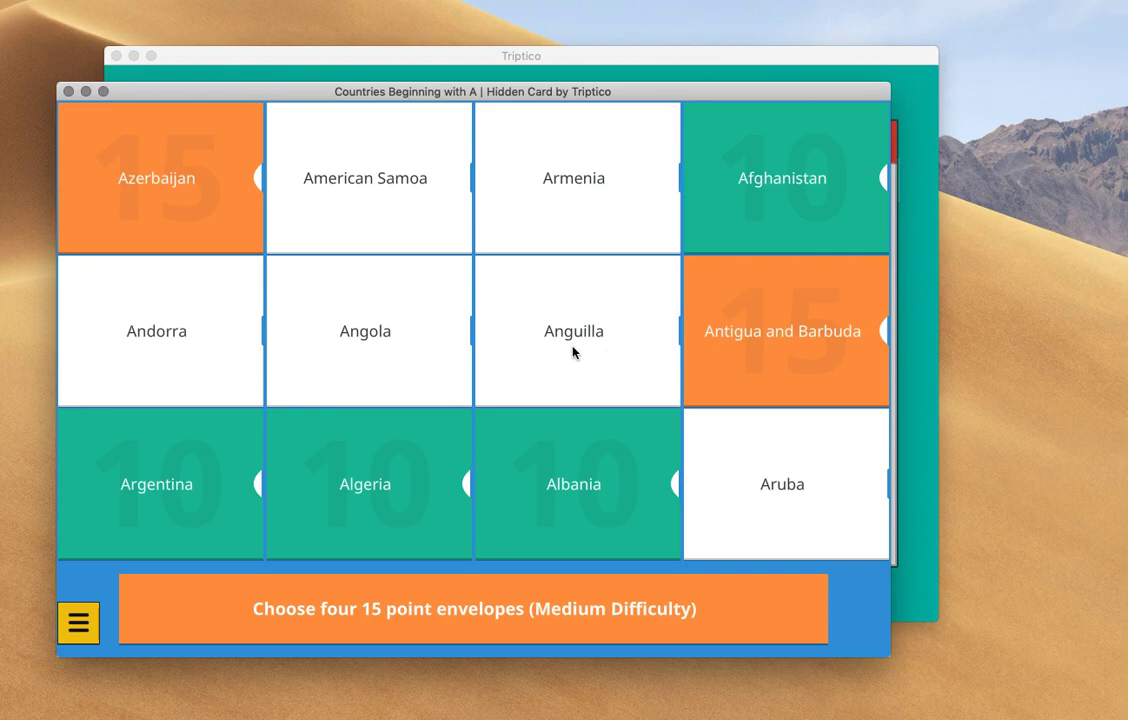
left_click(349, 340)
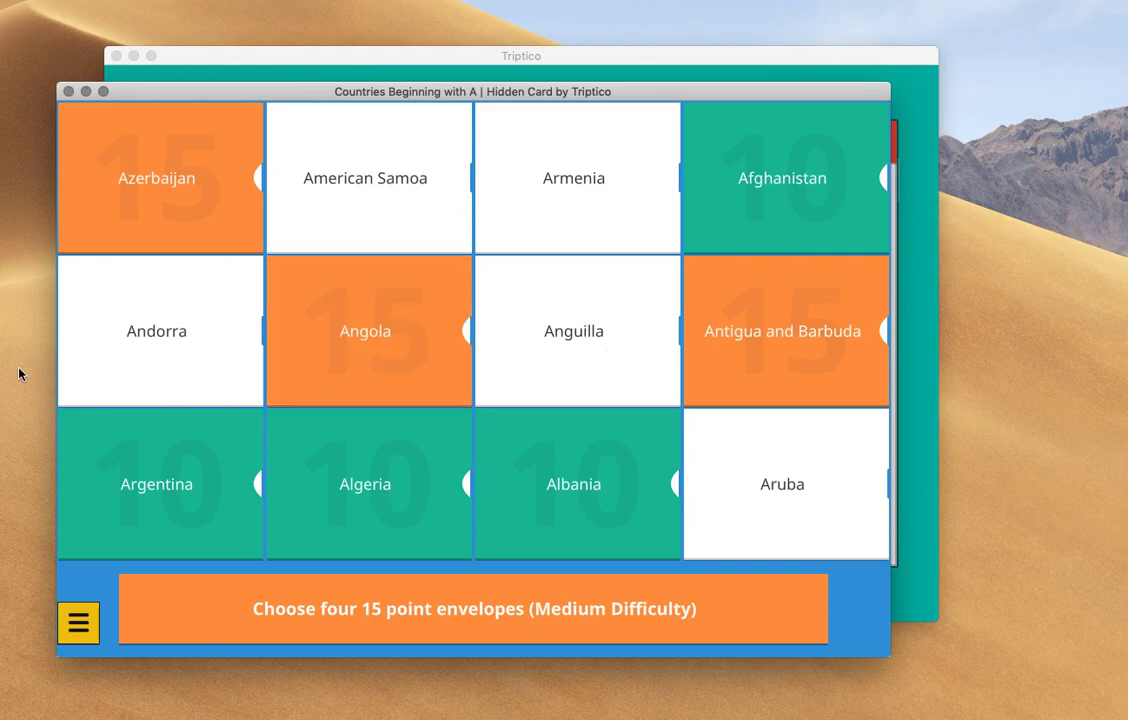
left_click(252, 382)
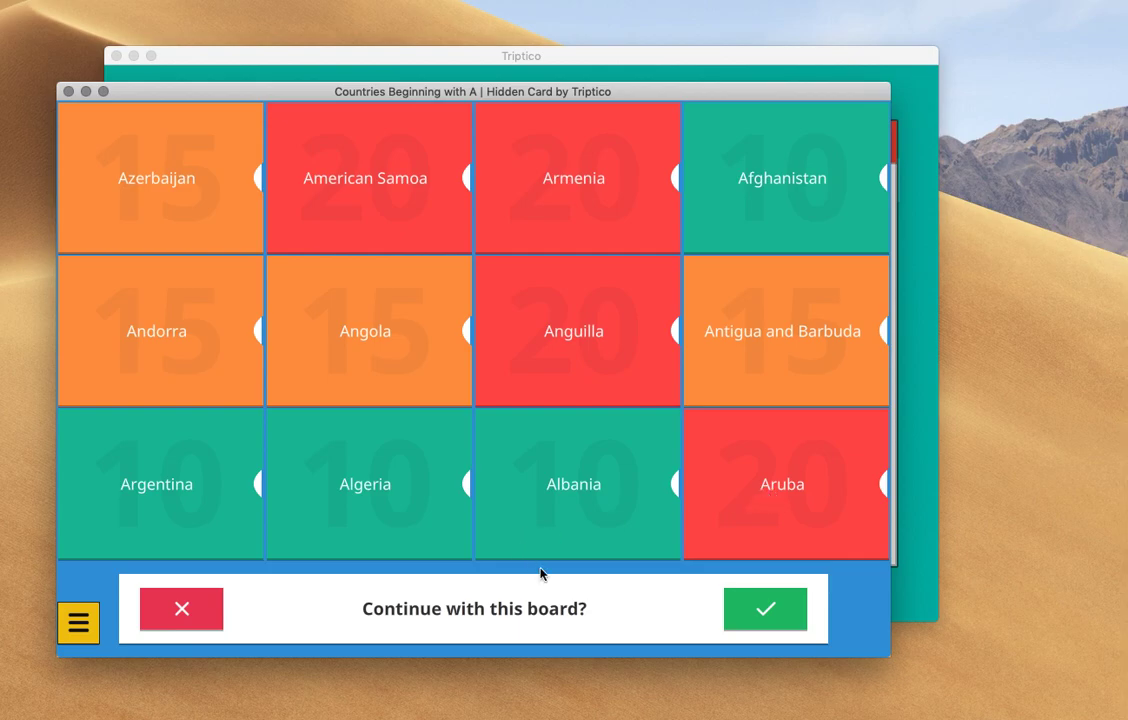
Accept the board for three teams and name the first team "The Sharks"
left_click(763, 609)
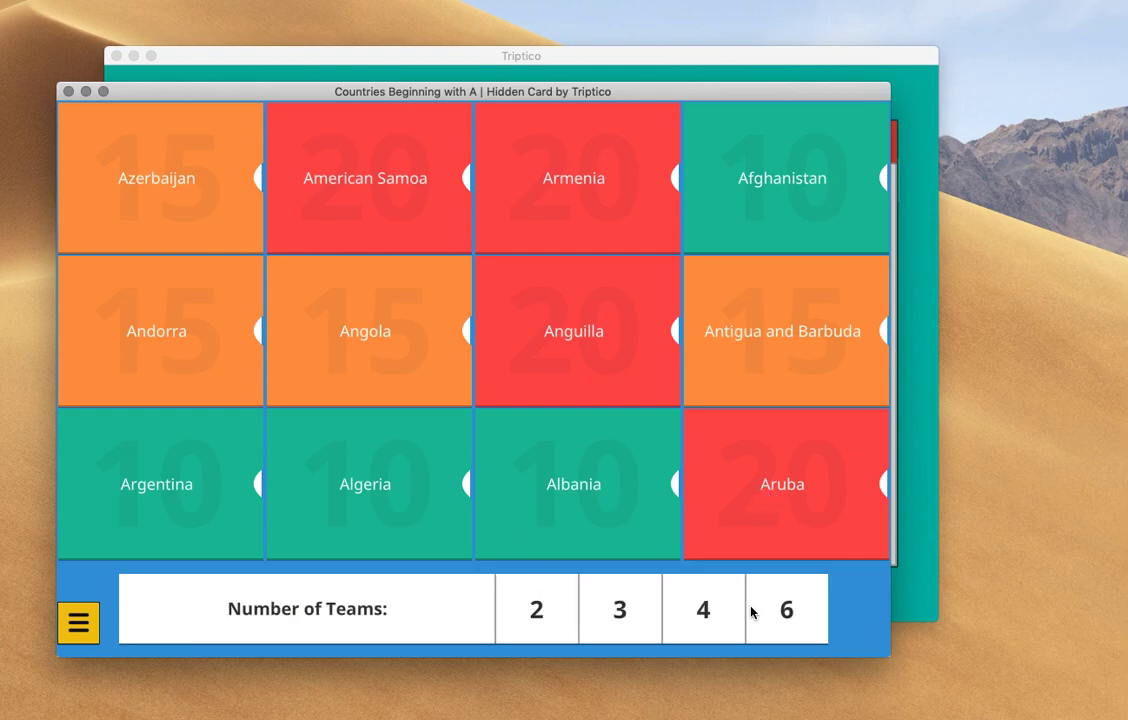
left_click(621, 609)
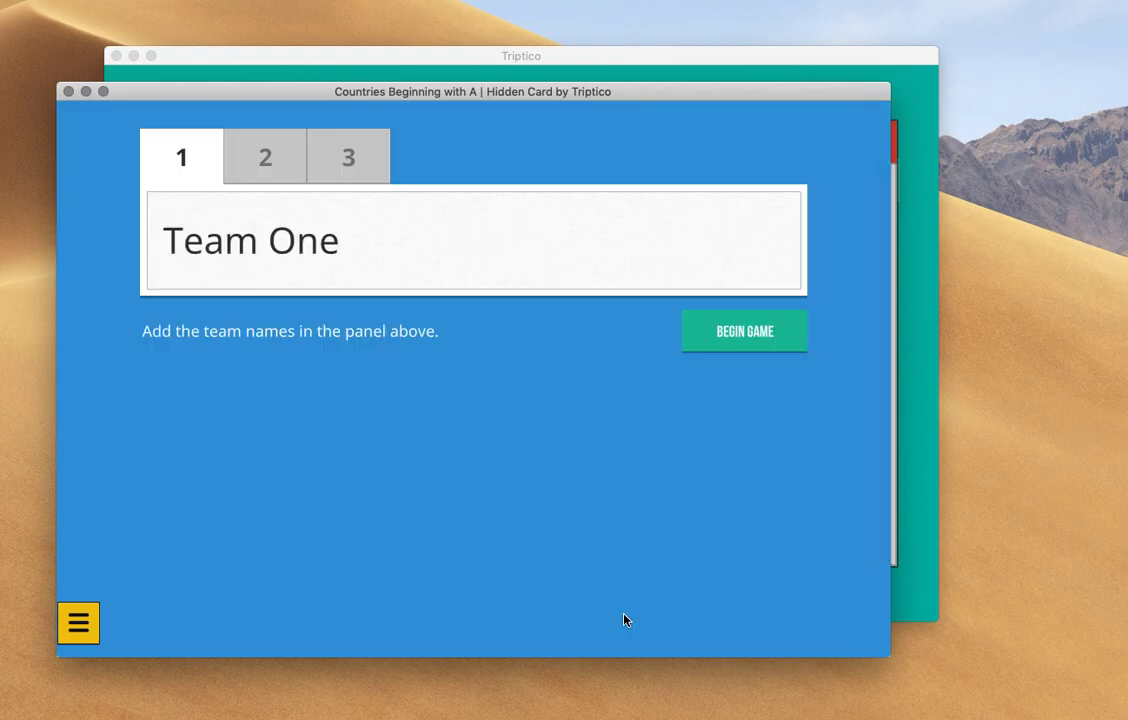
left_click(352, 237)
type("The sharks")
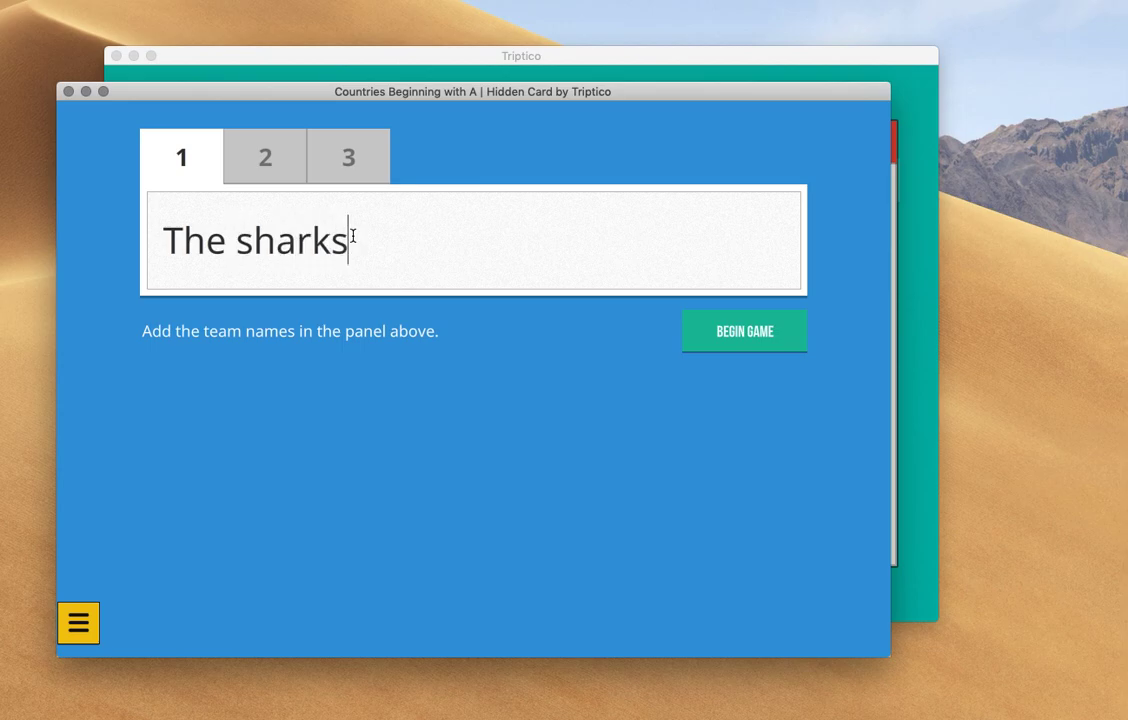
key("Left")
key("Left")
key("Left")
key("Left")
key("Left")
key("BackSpace")
type("S")
Name the second team "The Tigers"
left_click(268, 172)
type("The tigers")
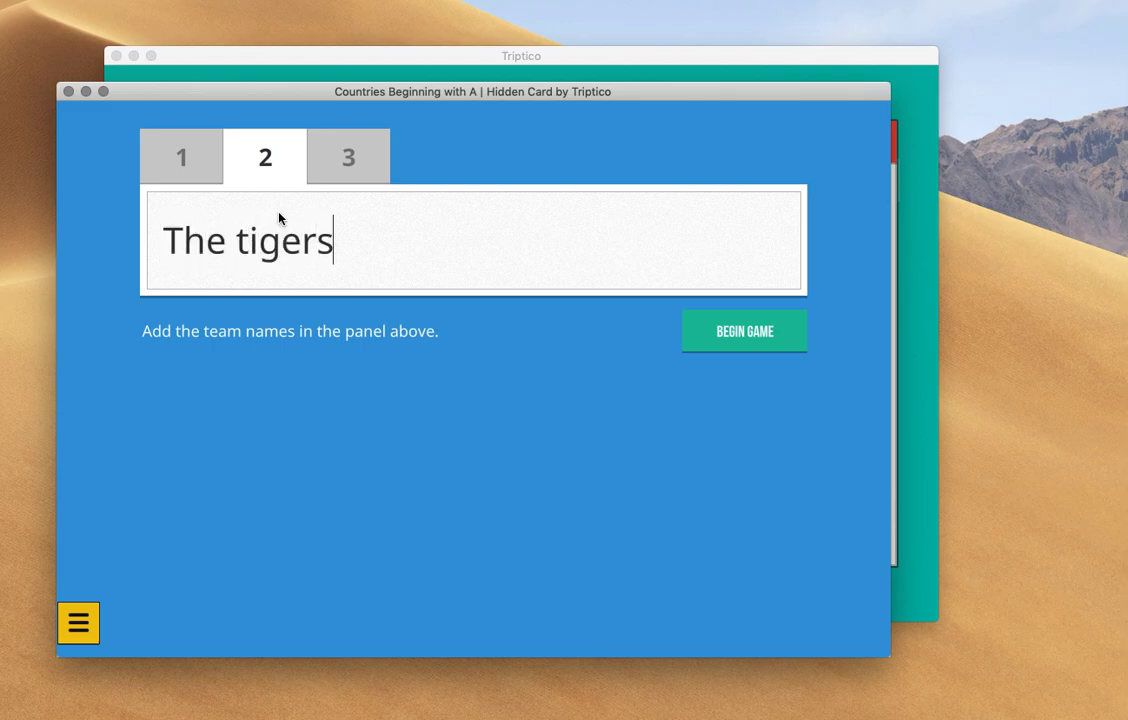
key("Left")
key("Left")
key("Left")
key("Left")
key("Left")
key("shift+Left")
type("T")
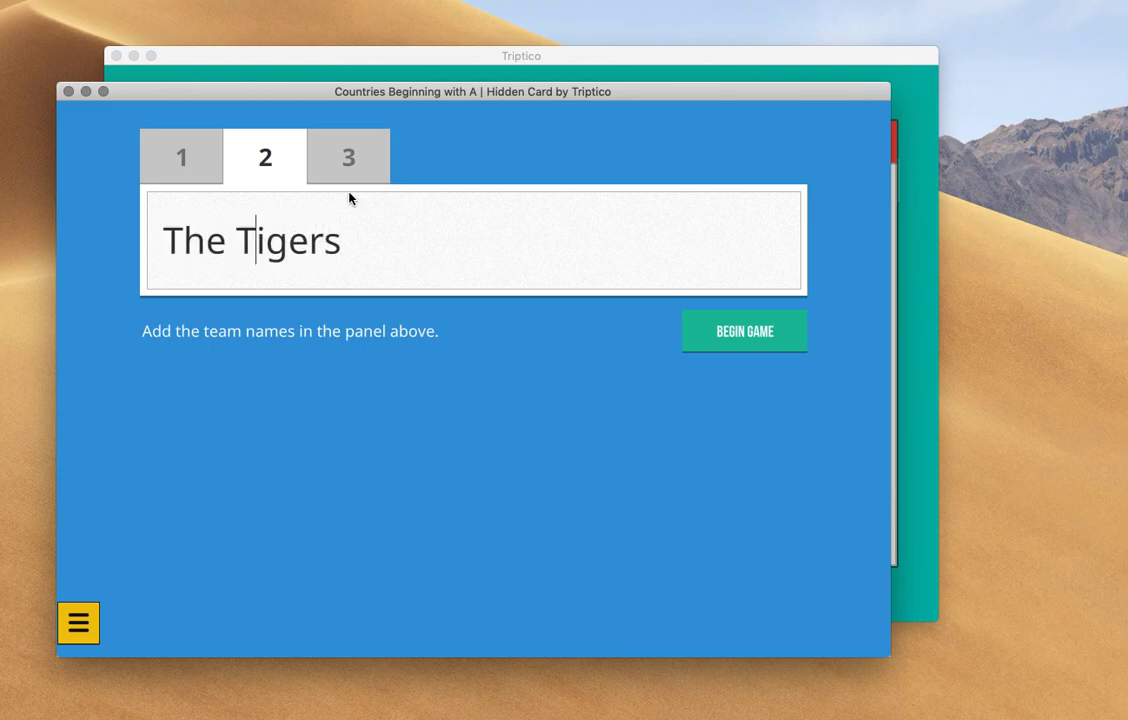
Name the third team "The Eagles" and begin the Hidden Card game
left_click(355, 161)
type("The E")
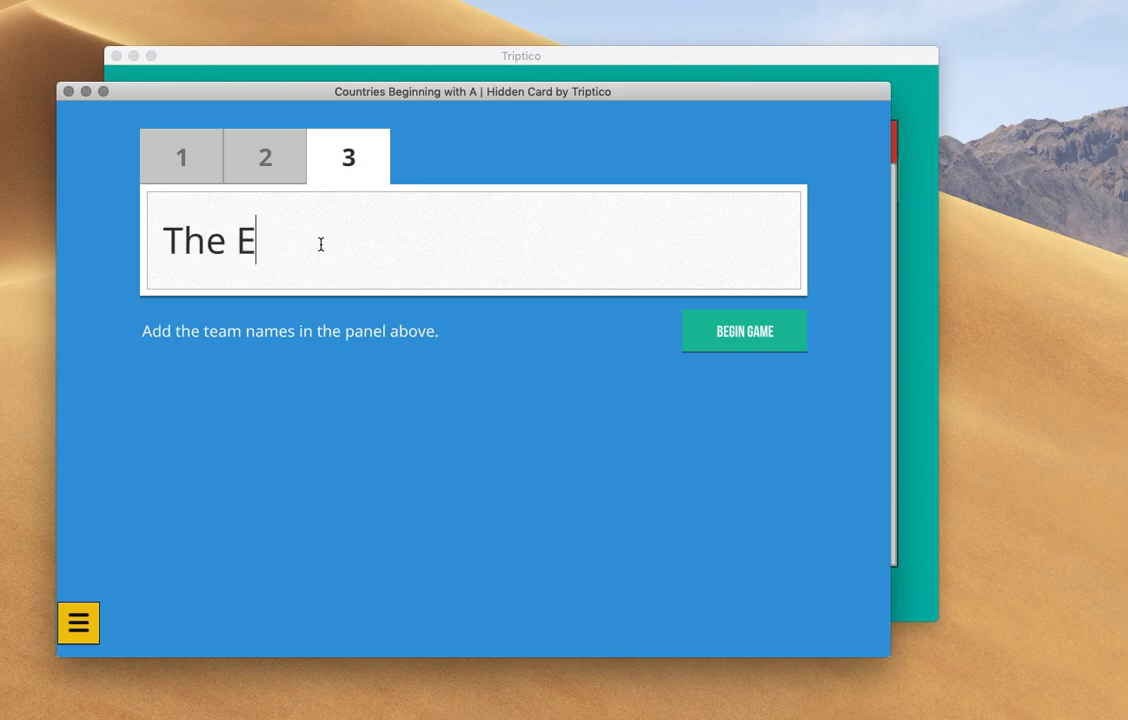
type("agles")
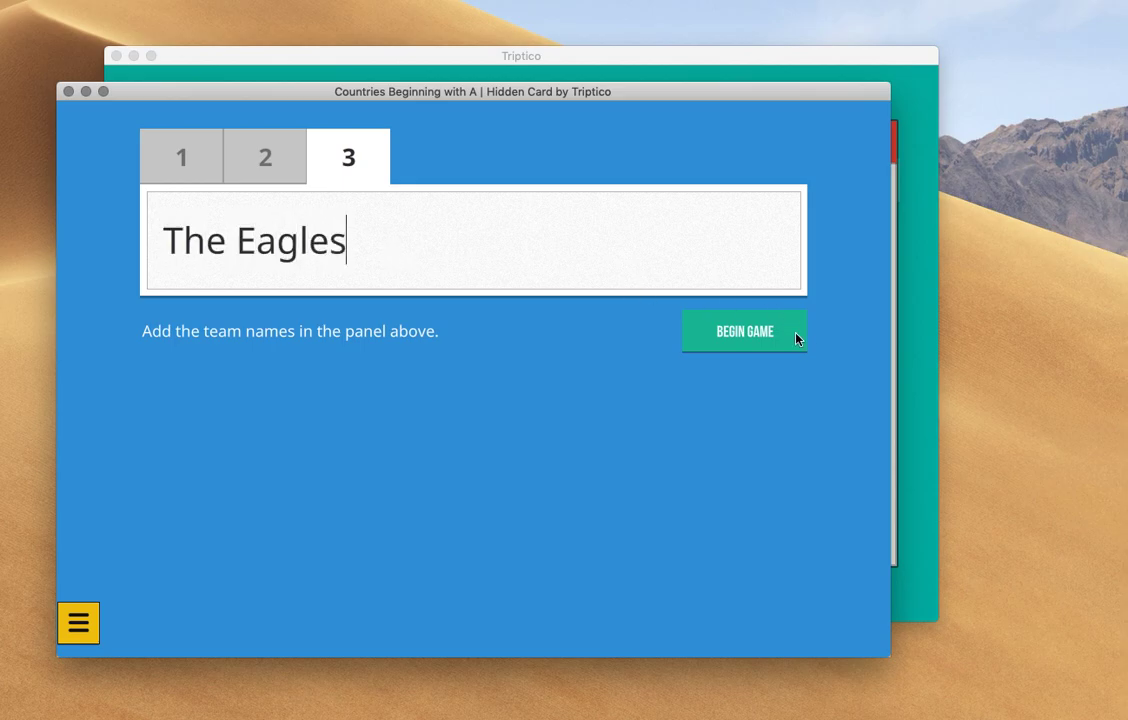
left_click(797, 339)
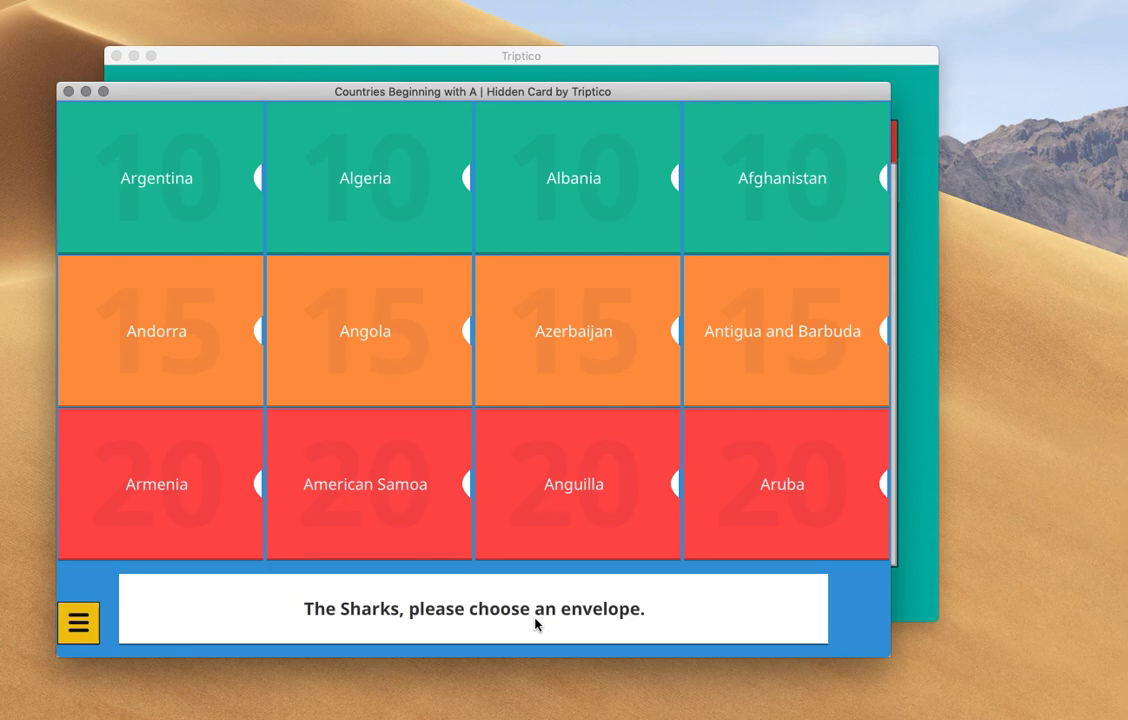
Choose the Argentina envelope for The Sharks, reveal its hidden card and award the points
left_click(199, 215)
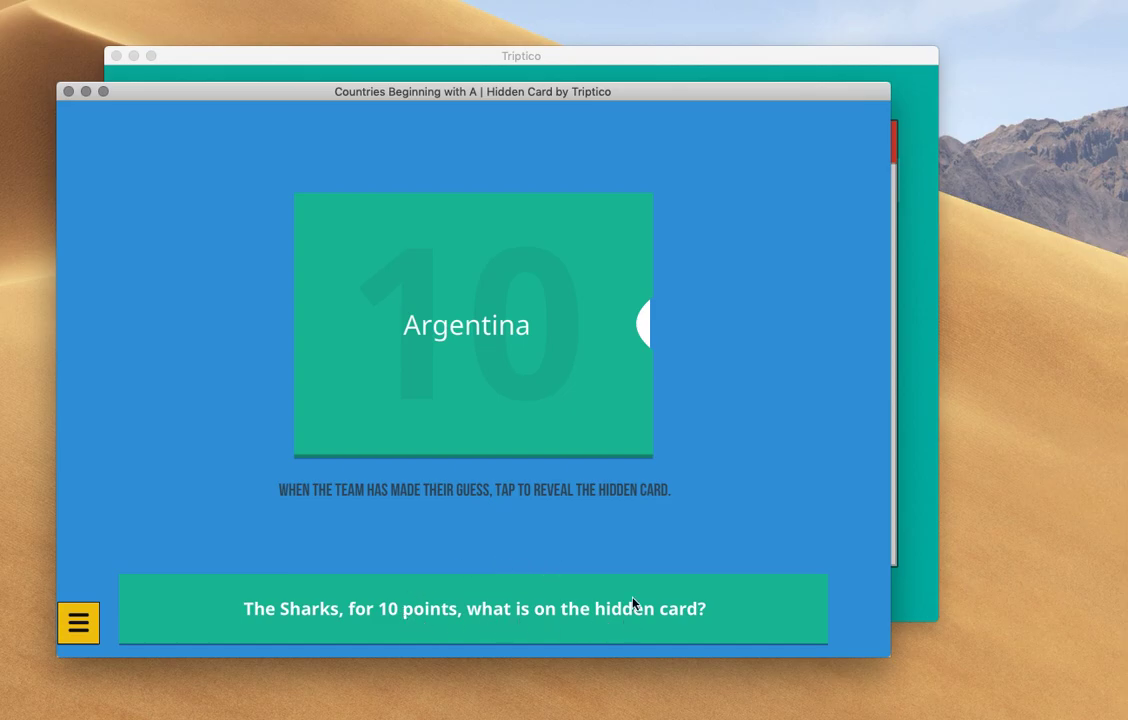
left_click(462, 363)
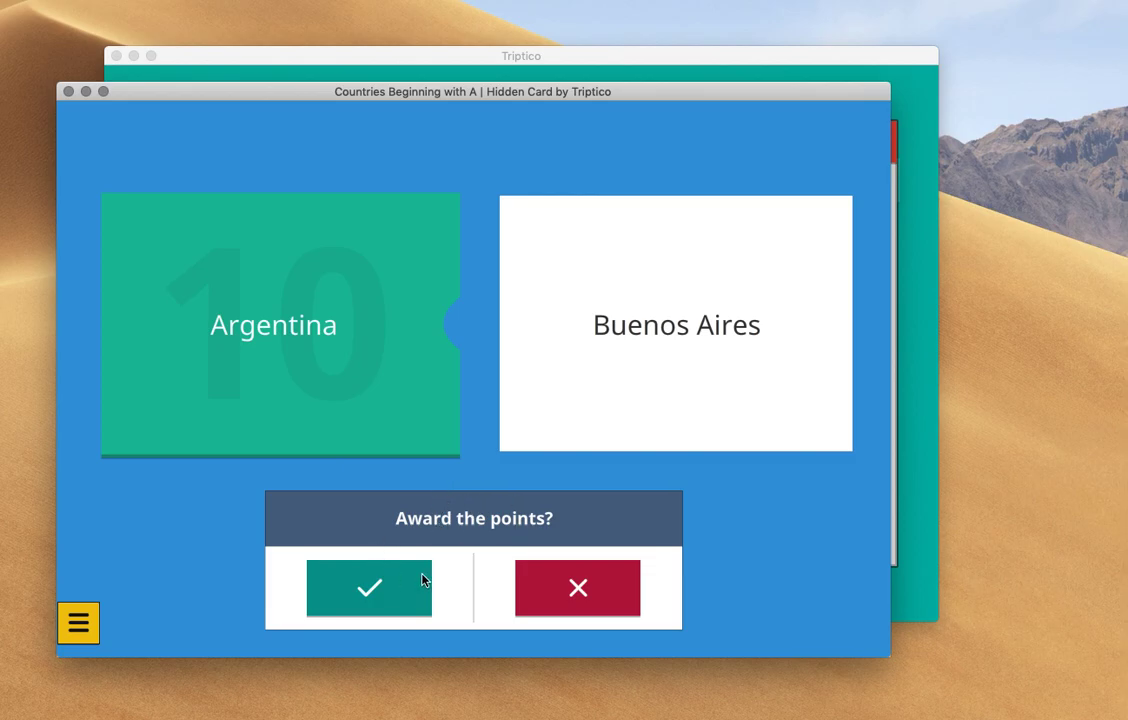
left_click(395, 590)
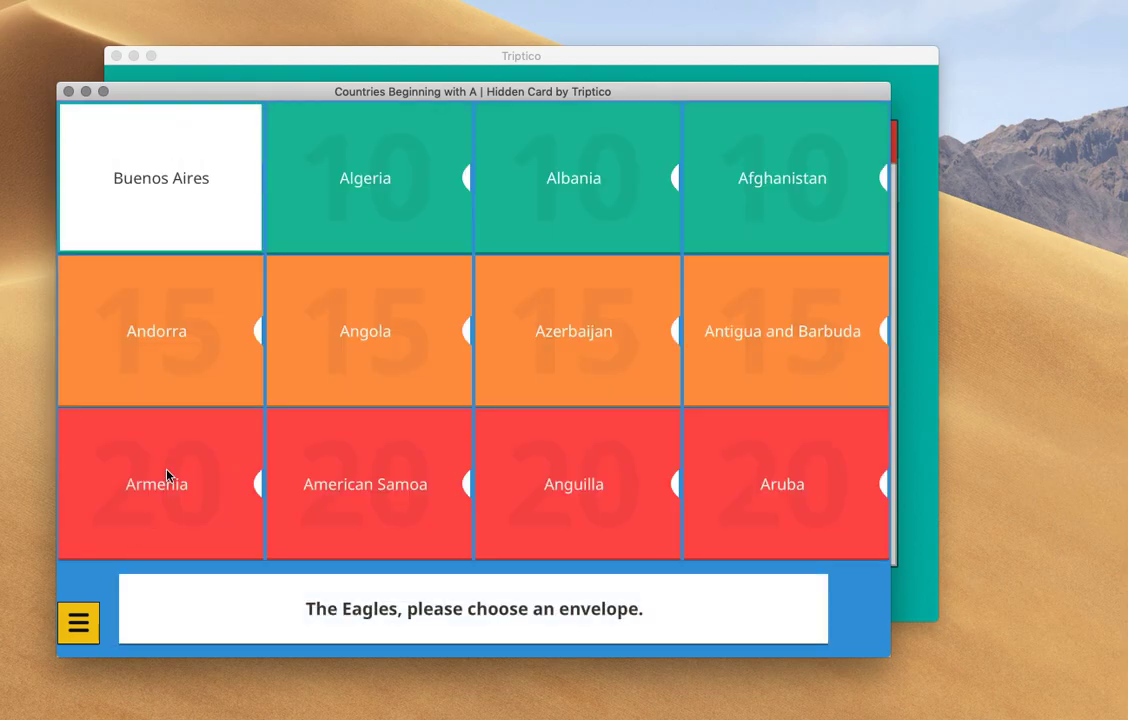
Close the Hidden Card game and open the resource "Foods - 22 Illustrated Images" from the resource database
left_click(68, 91)
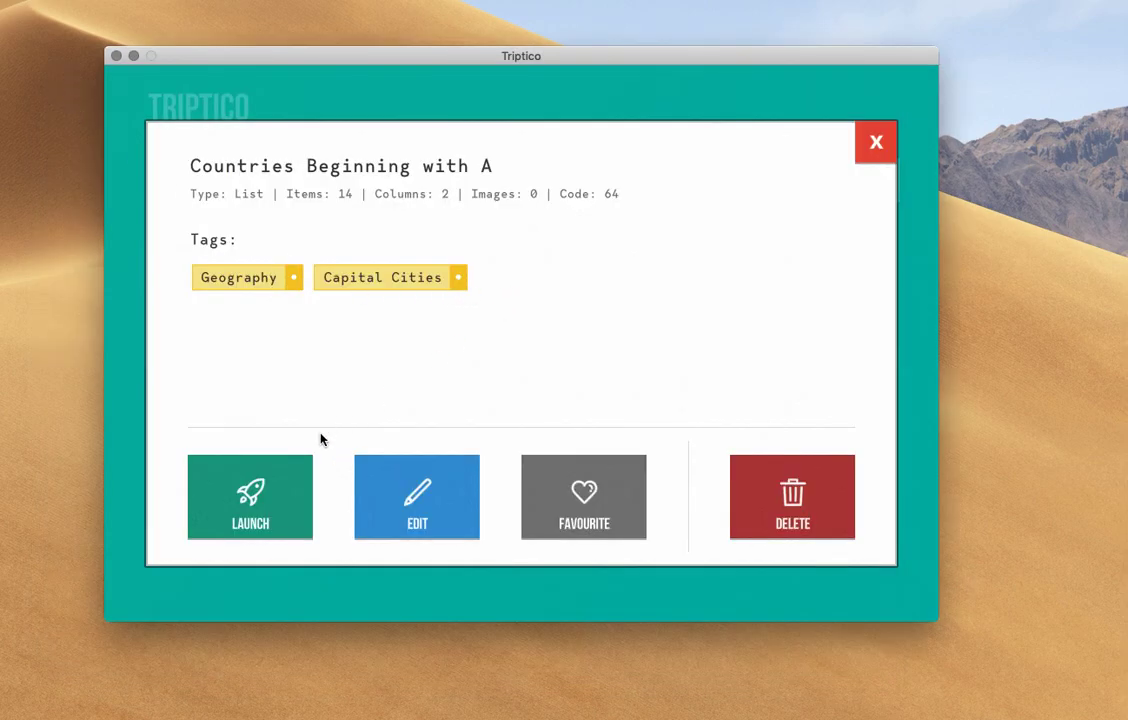
left_click(874, 150)
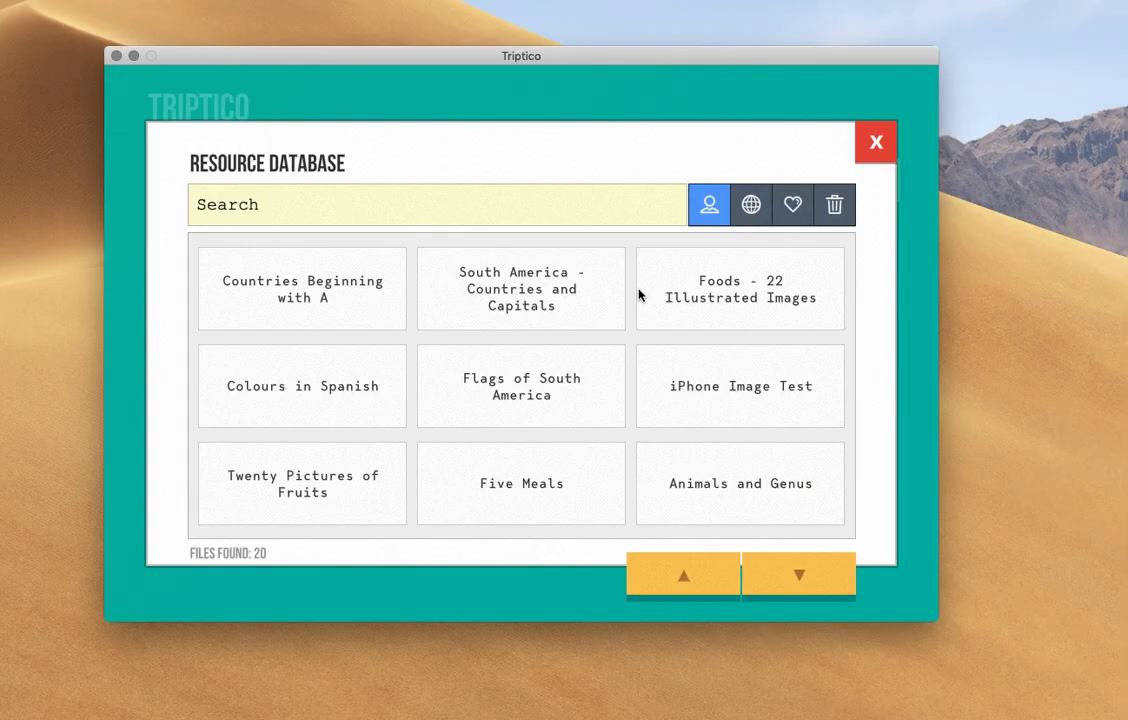
left_click(730, 295)
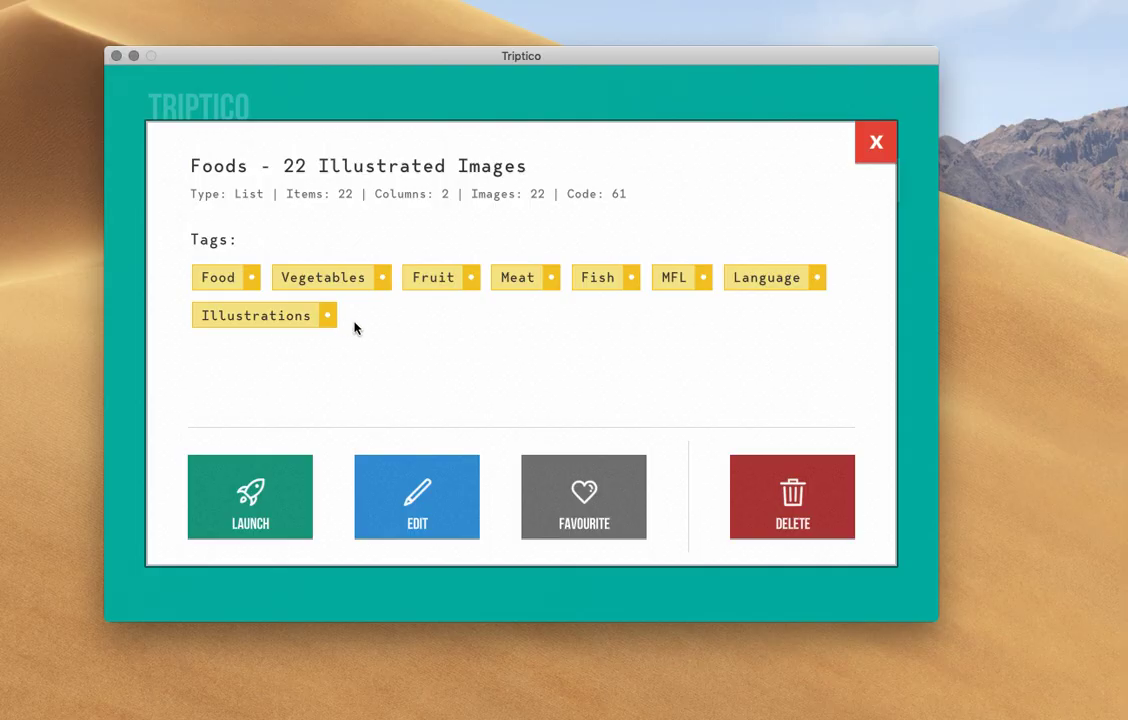
Launch the illustrated foods list with Hidden Card and move its window fully into view
left_click(279, 483)
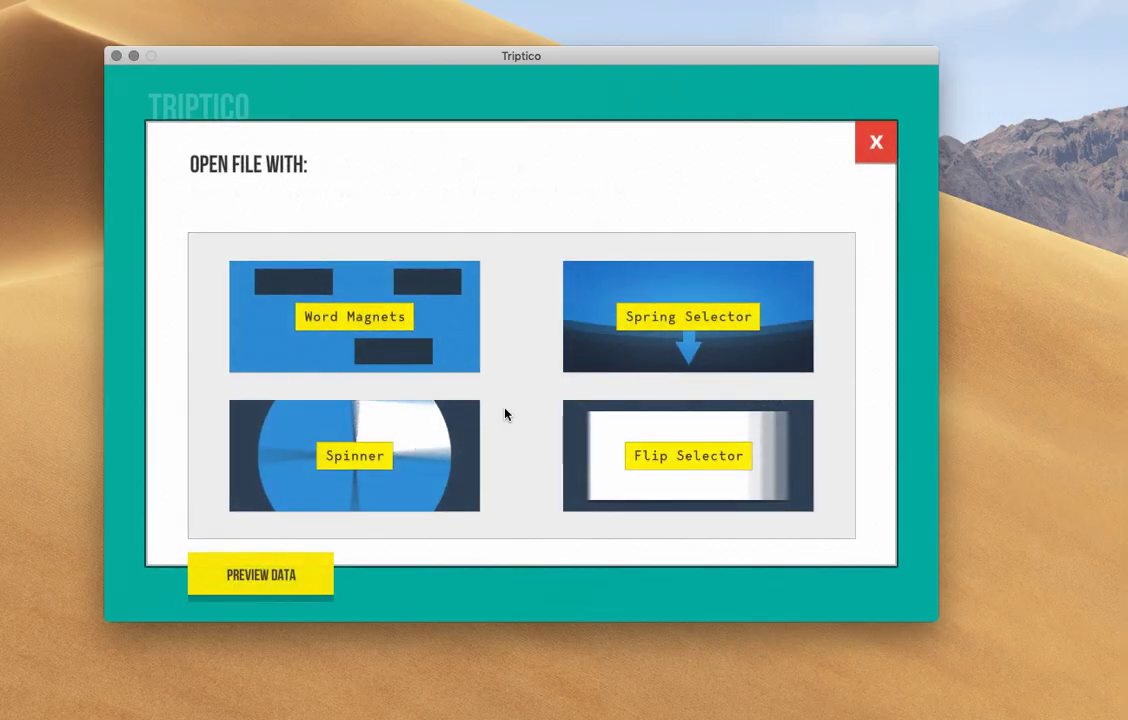
scroll(505, 411, "down", 4)
scroll(505, 413, "down", 5)
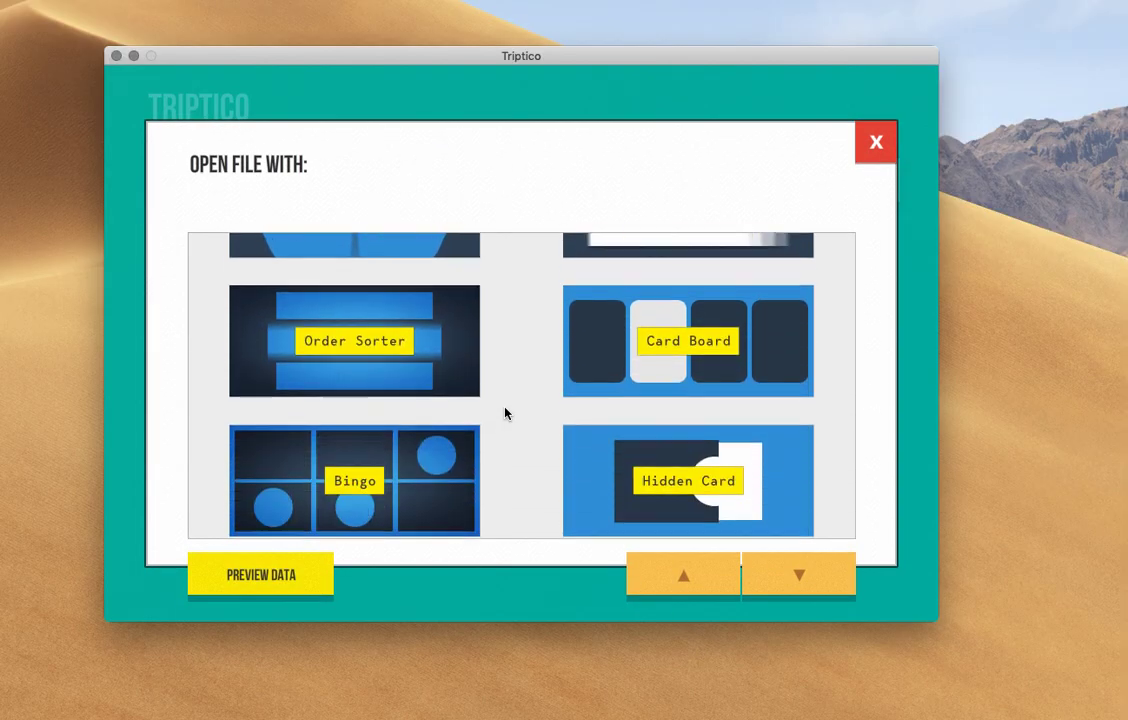
left_click(662, 453)
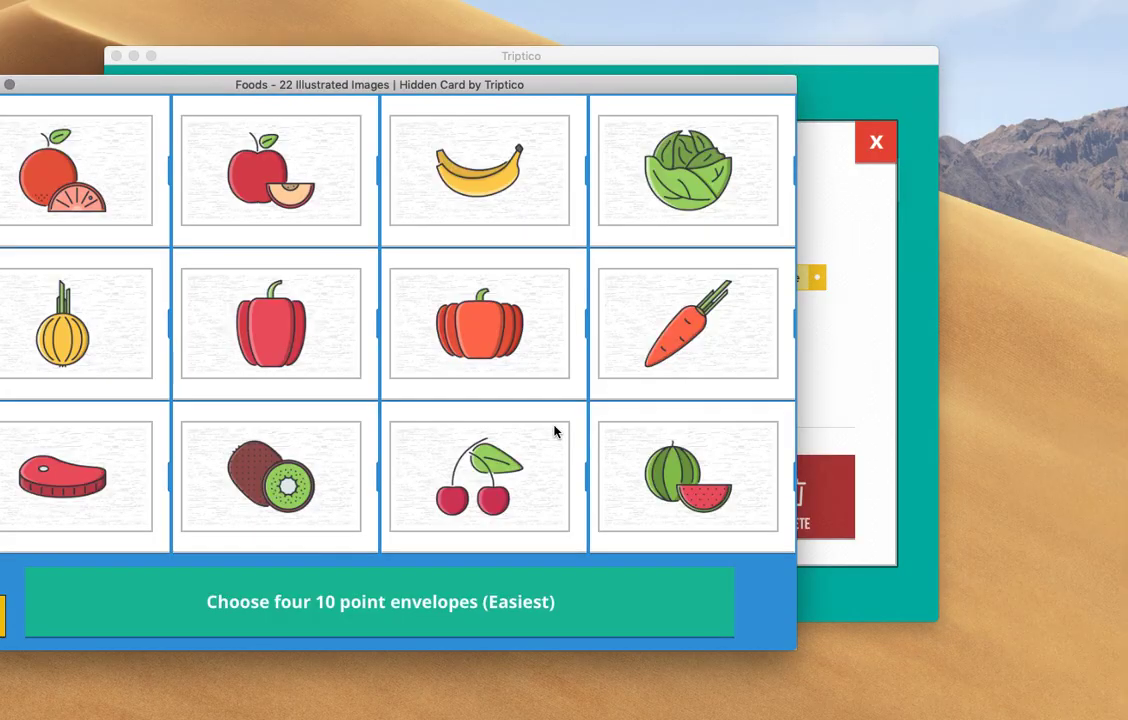
left_click_drag(477, 86, 647, 35)
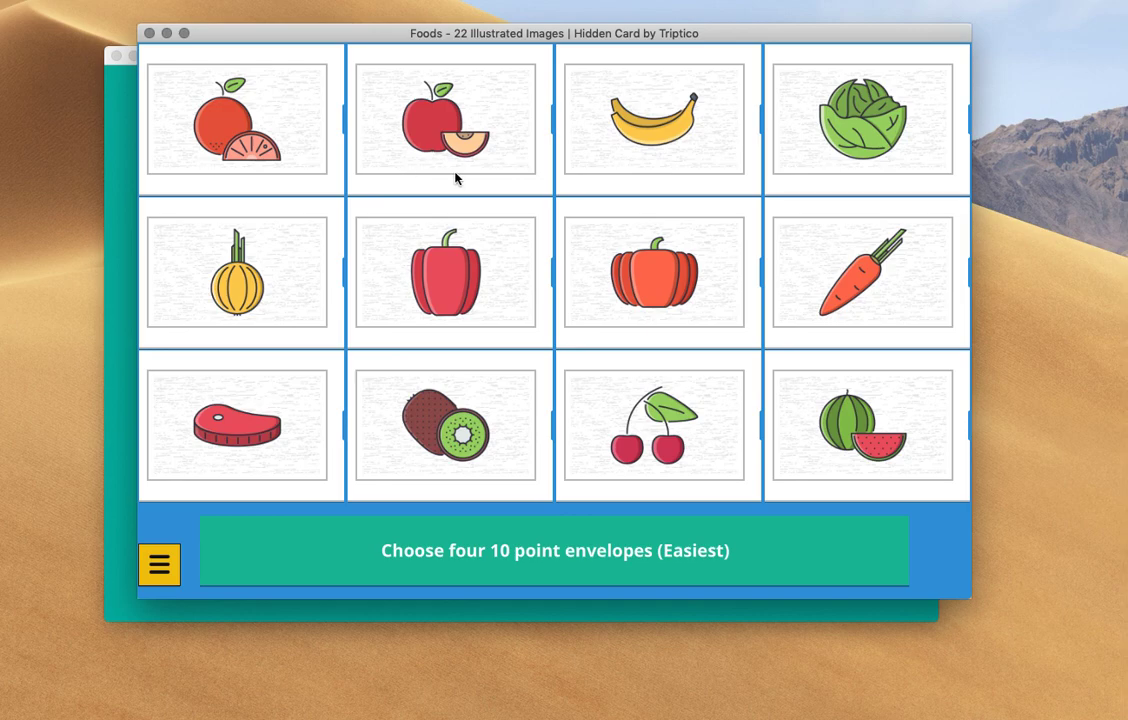
Choose the banana, the apple, the red citrus fruit and the cherries as the four 10 point envelopes
left_click(600, 150)
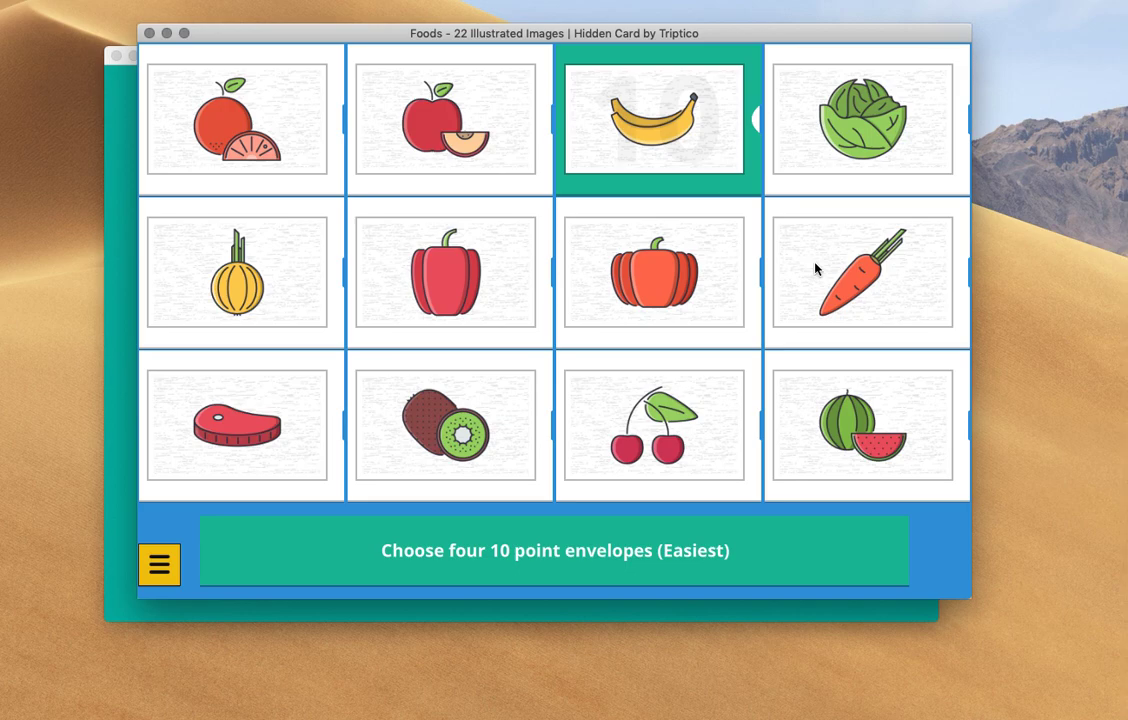
left_click(376, 110)
left_click(192, 106)
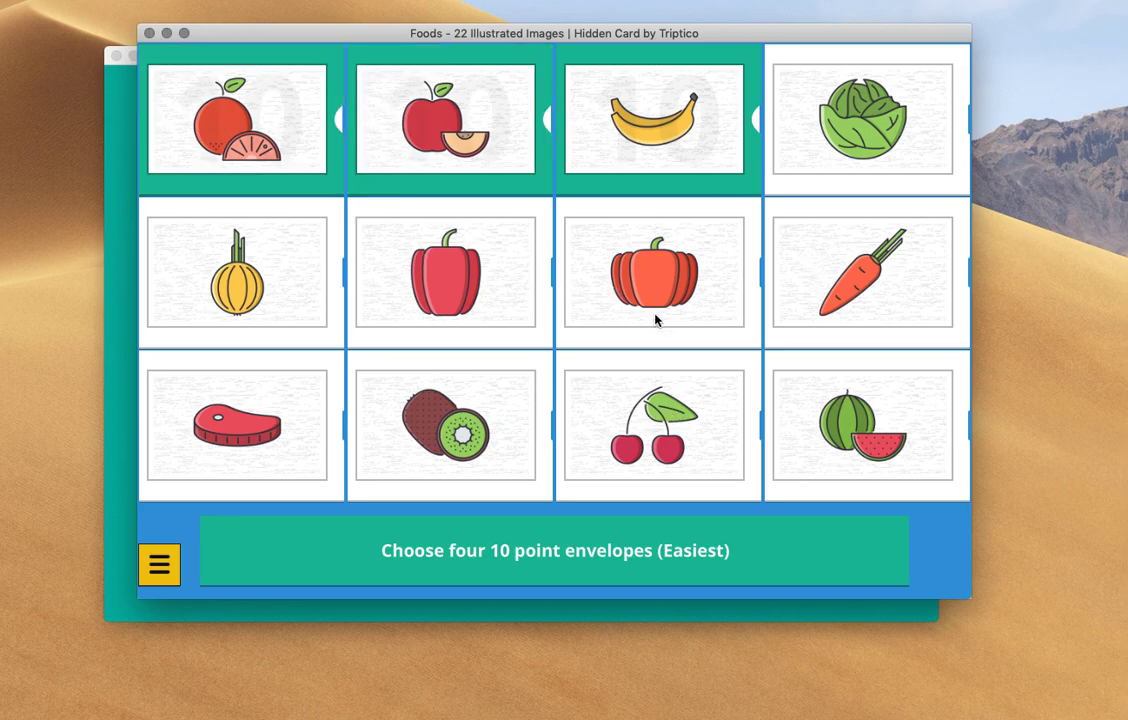
left_click(688, 420)
Choose the watermelon, the kiwi, the steak and the onion as the four 15 point envelopes and accept the board
left_click(775, 388)
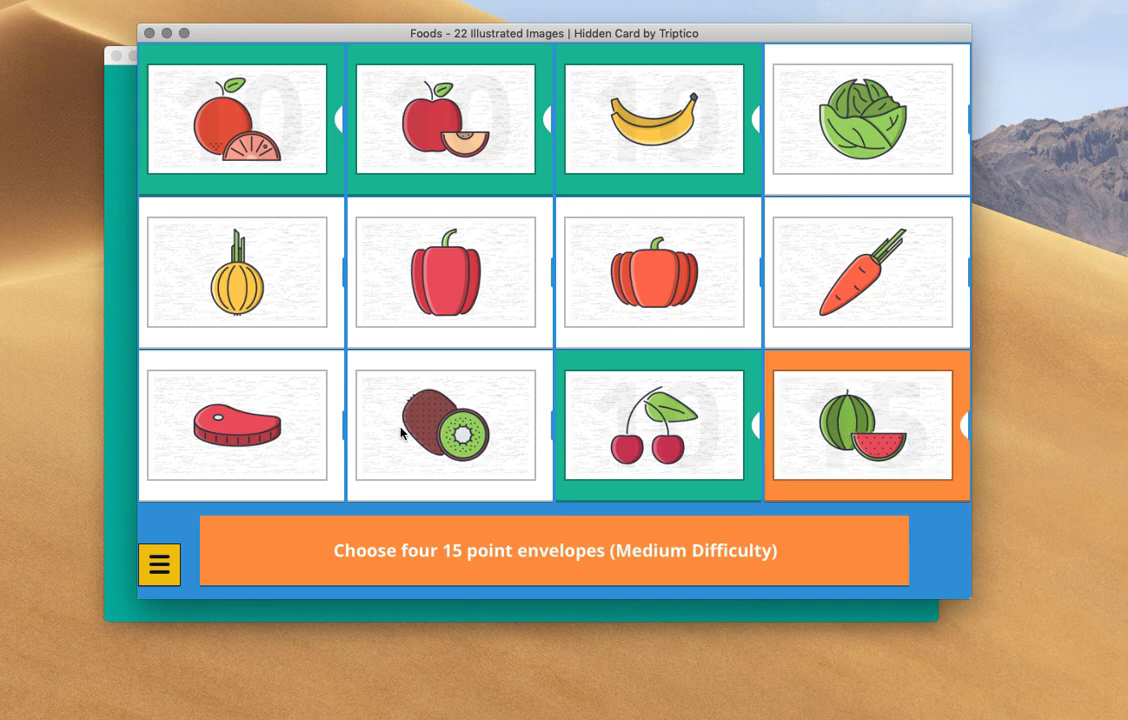
left_click(463, 437)
left_click(218, 385)
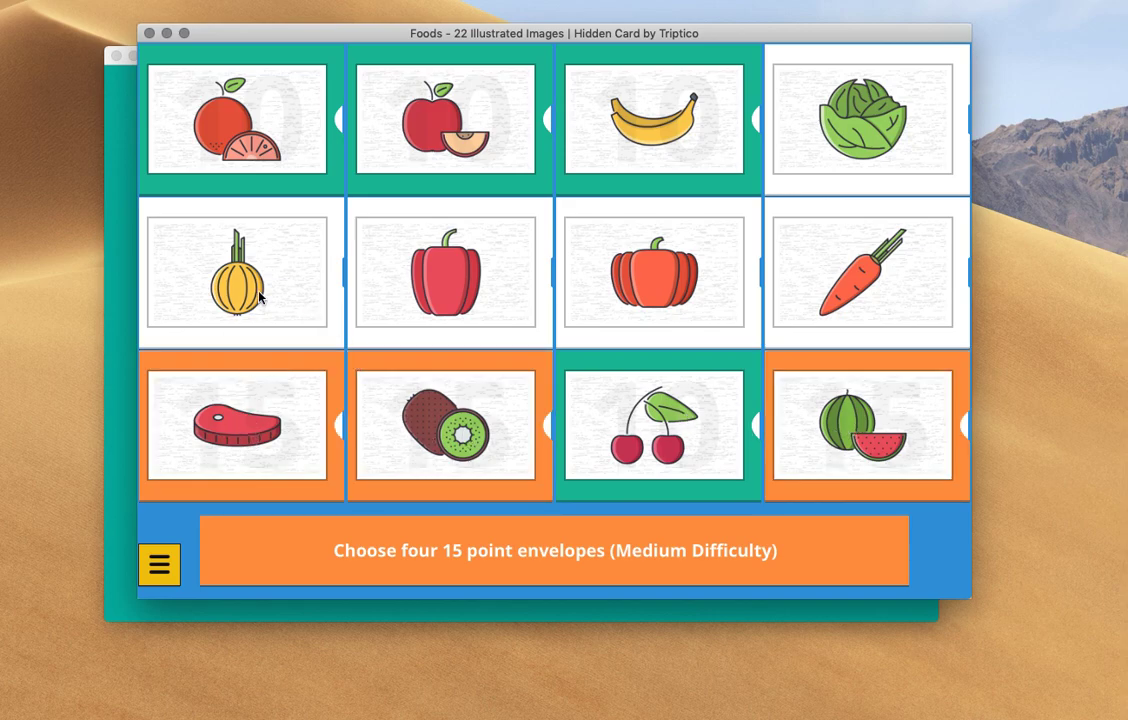
left_click(258, 296)
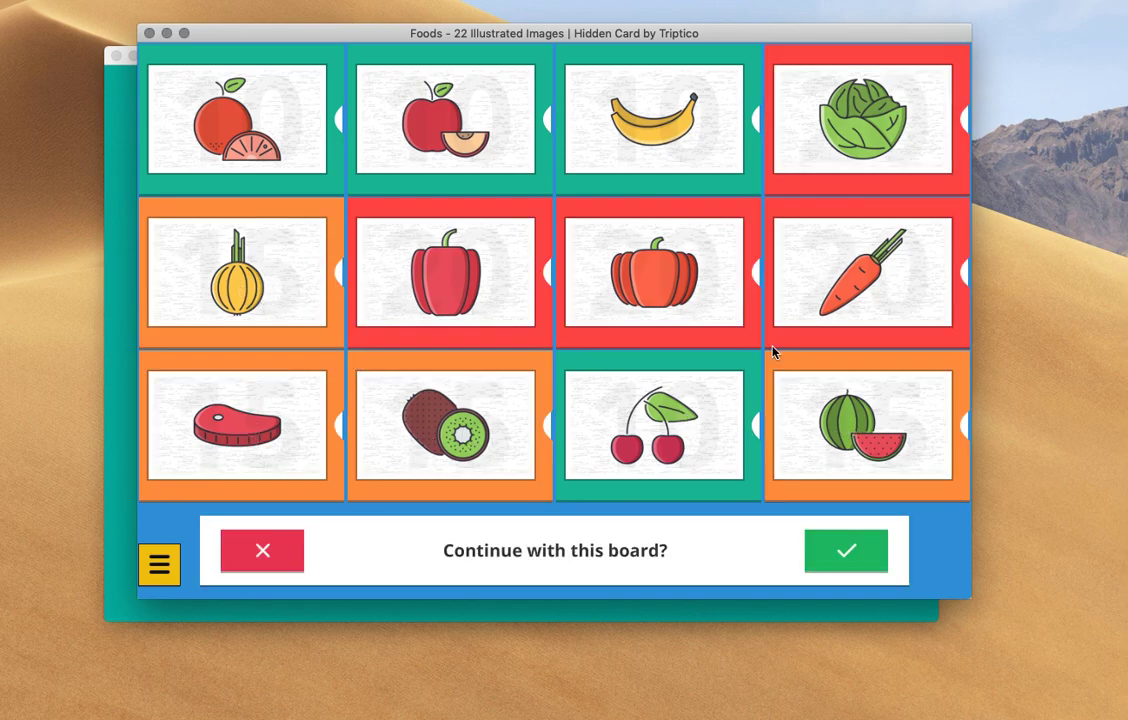
left_click(828, 548)
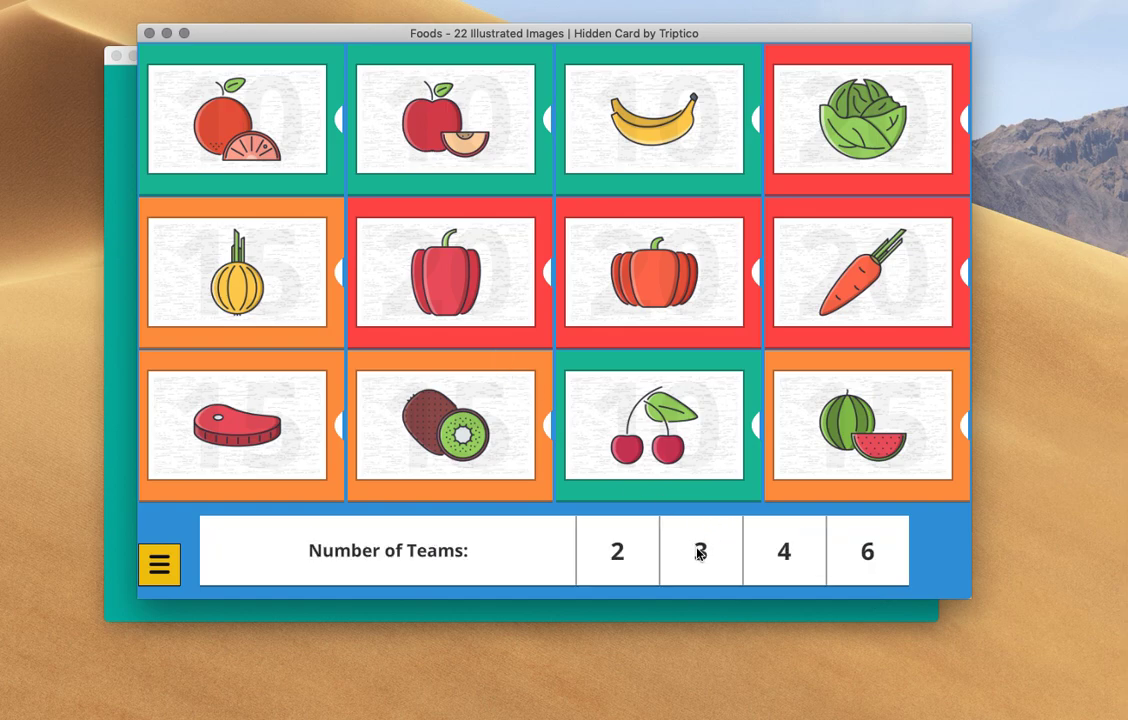
Set up two teams named Red Team and Blue Team and begin the game
left_click(615, 553)
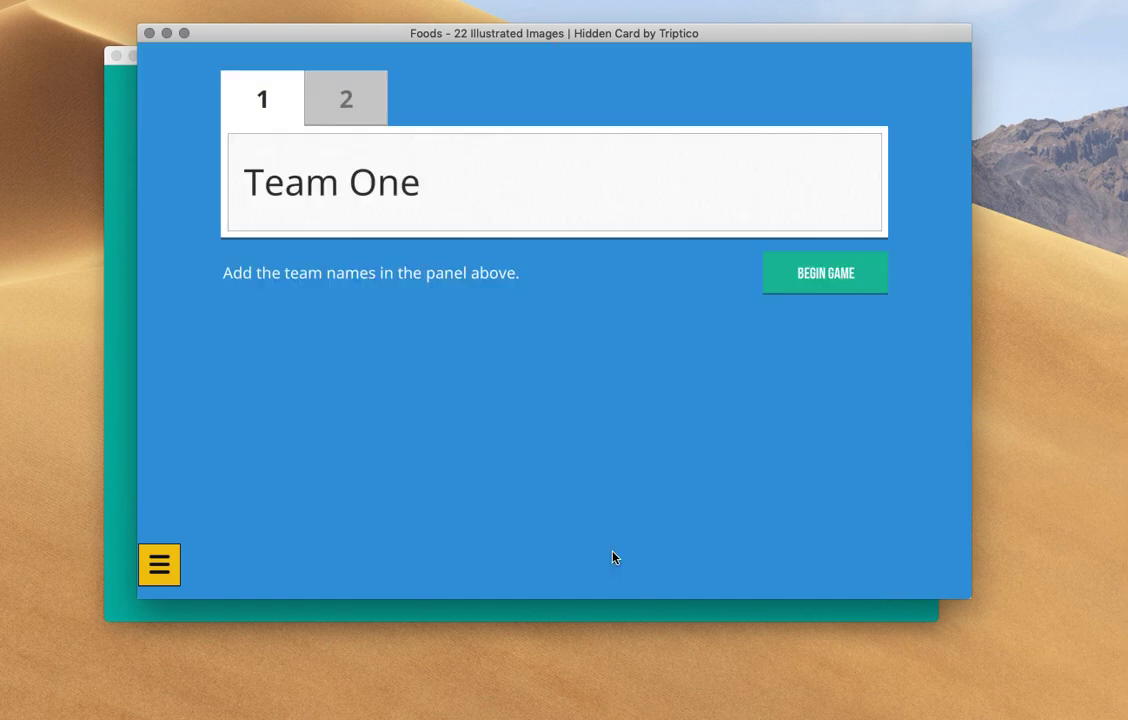
left_click(565, 209)
type("Red T")
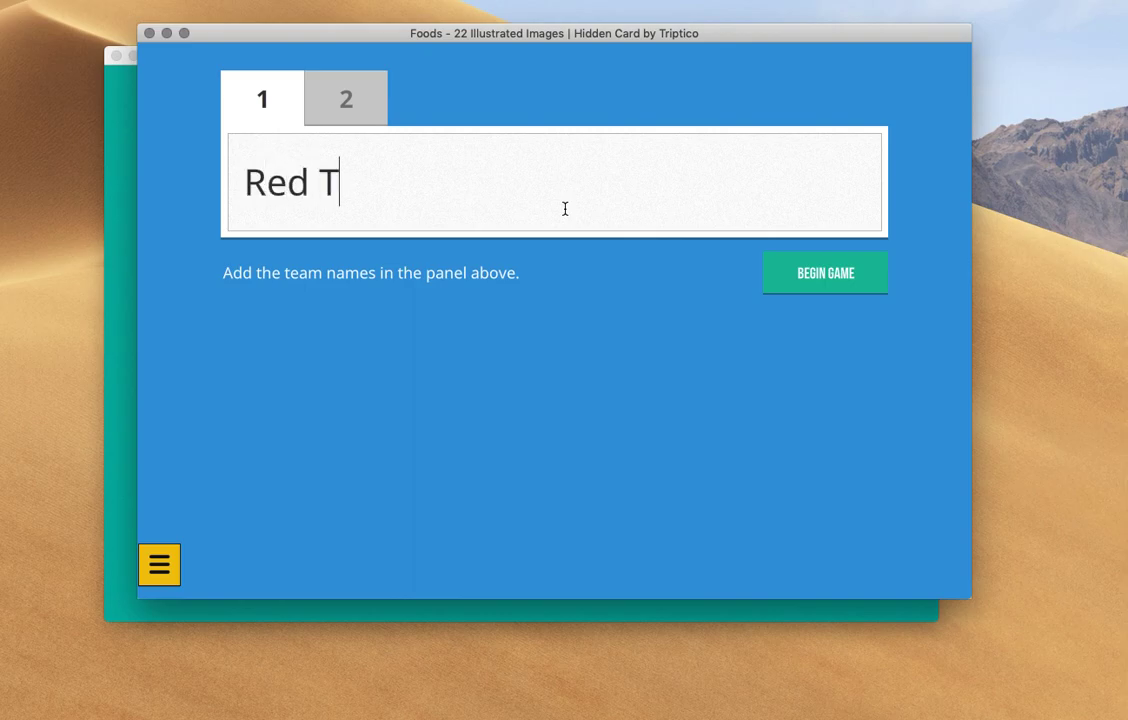
type("eam")
key("Tab")
type("Bl")
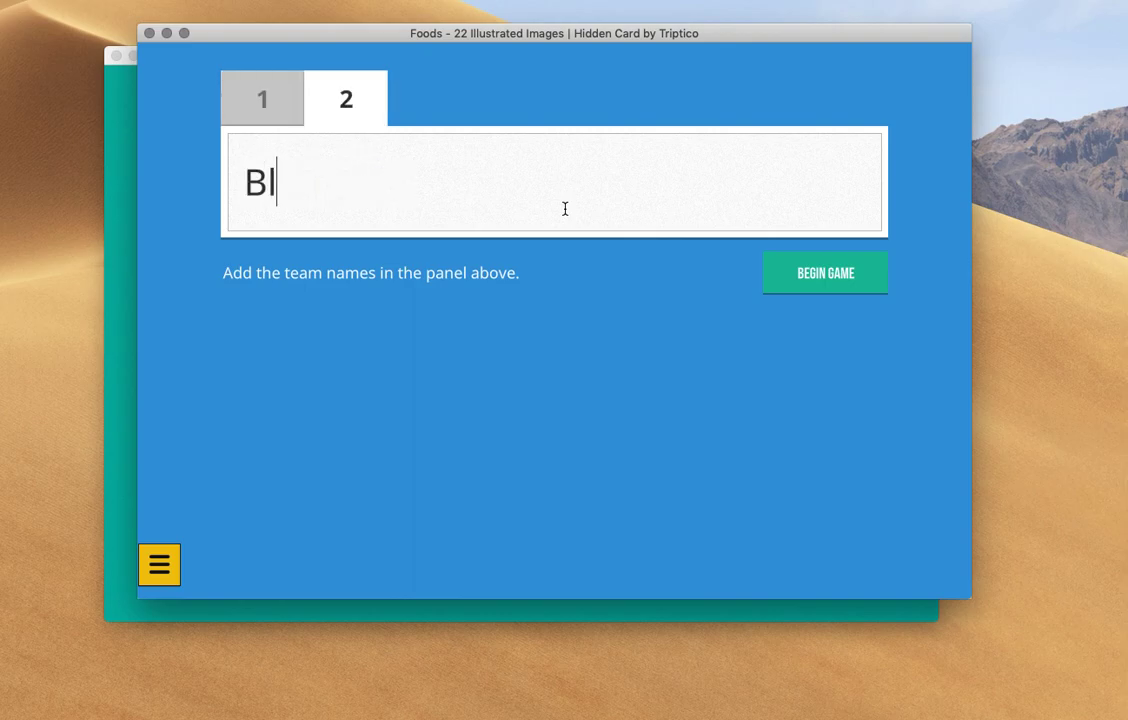
type("ue Team")
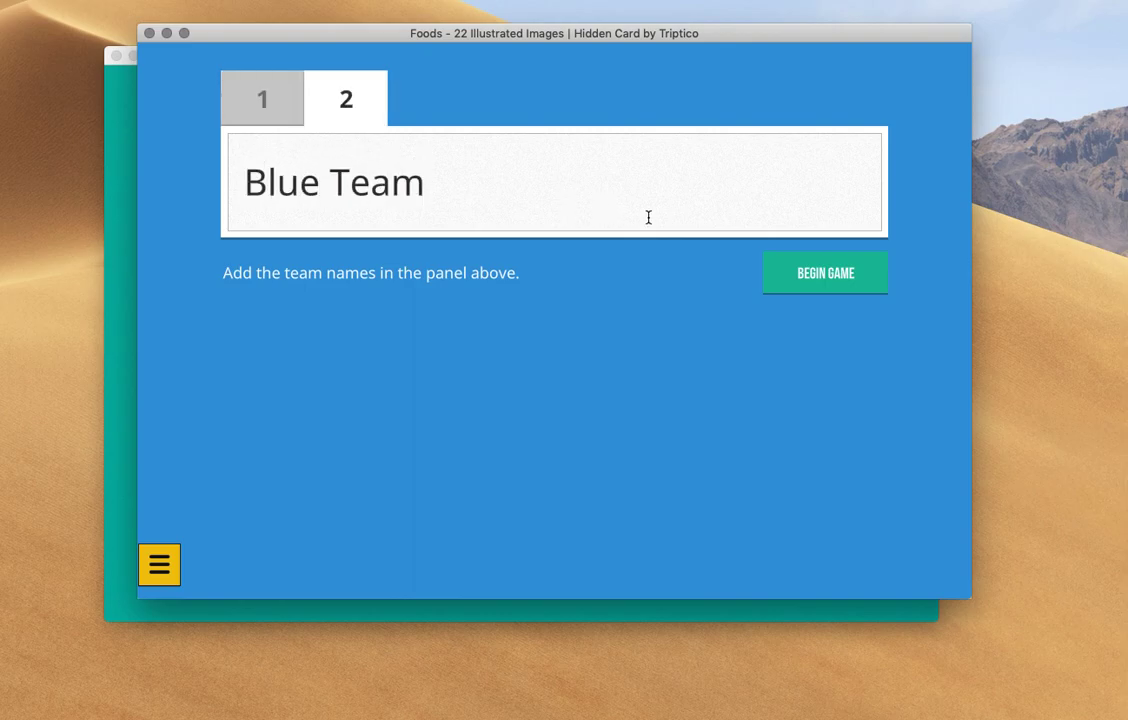
left_click(803, 271)
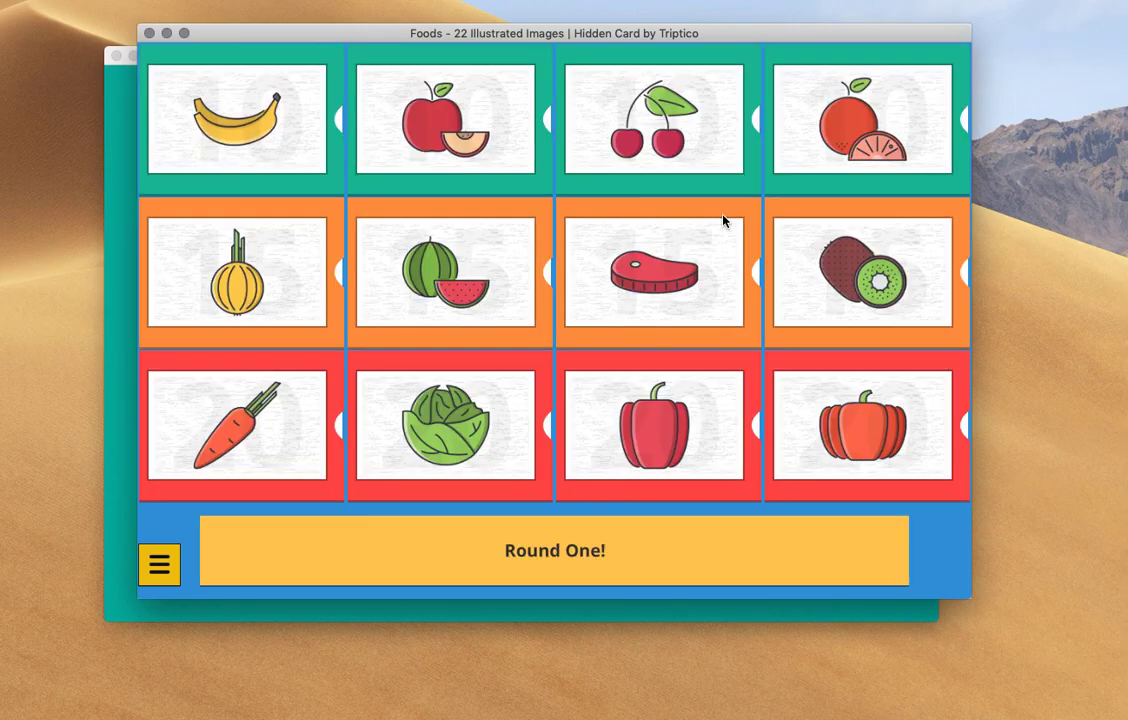
Lower the game window, choose the banana envelope for Blue Team and reveal its hidden card
left_click_drag(720, 34, 715, 86)
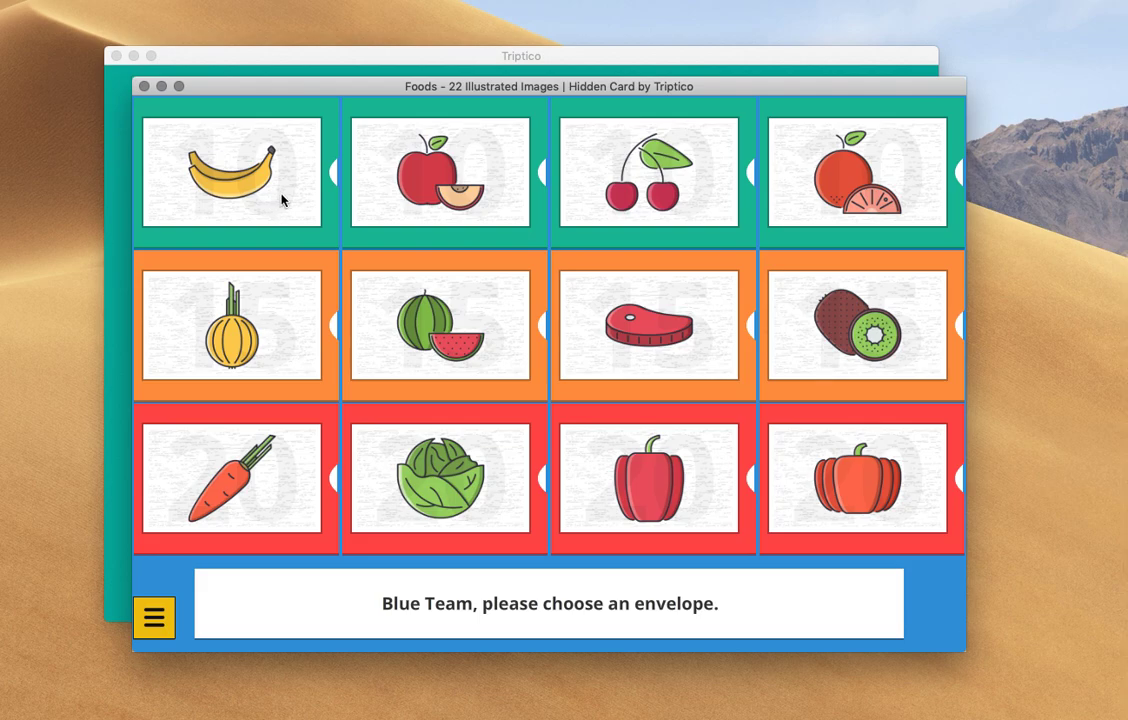
left_click(255, 178)
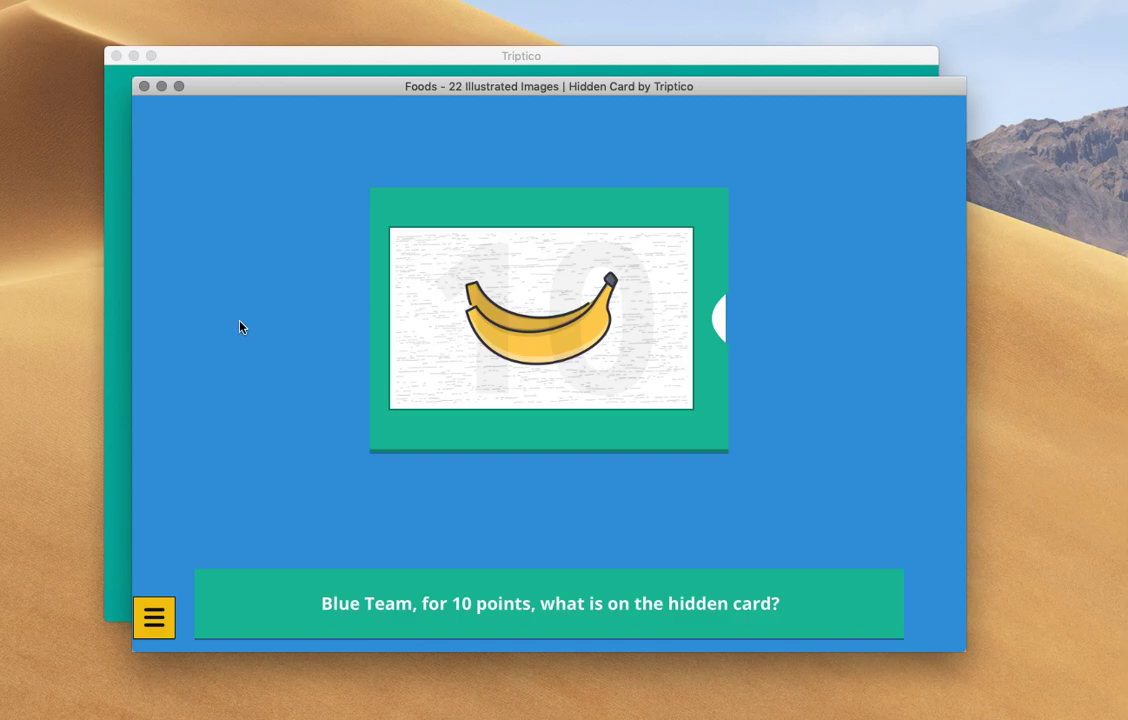
left_click(240, 327)
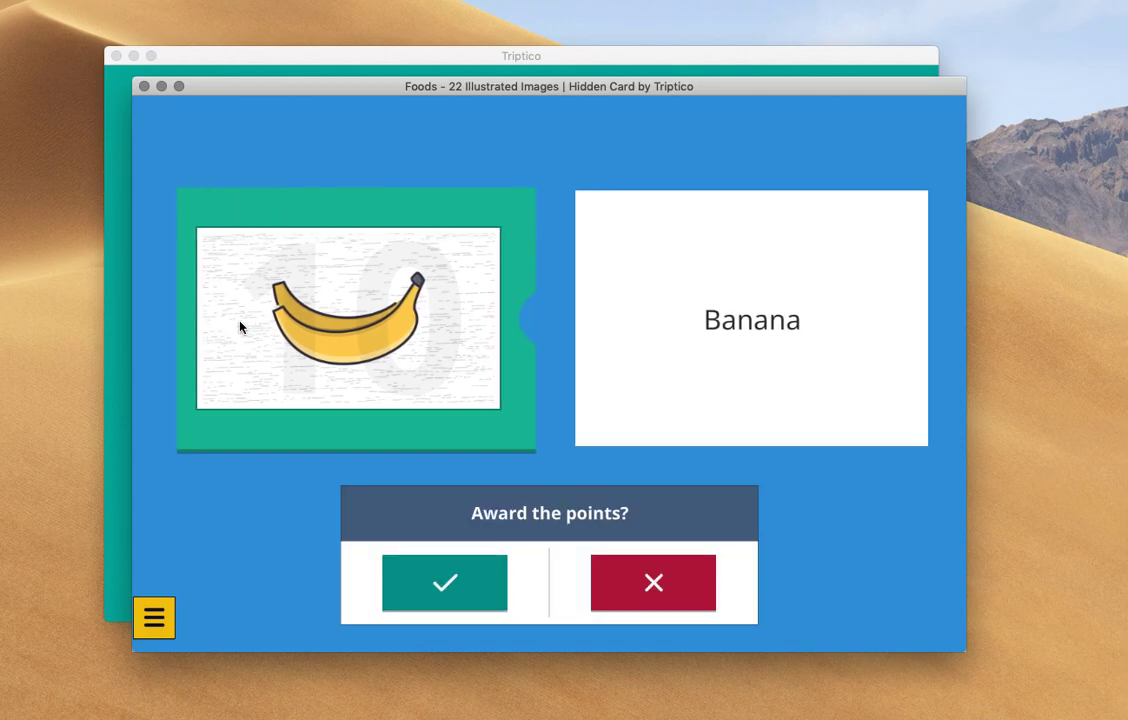
Close Hidden Card, launch the foods list with Spring Selector and move its window fully into view
left_click(145, 87)
left_click(249, 494)
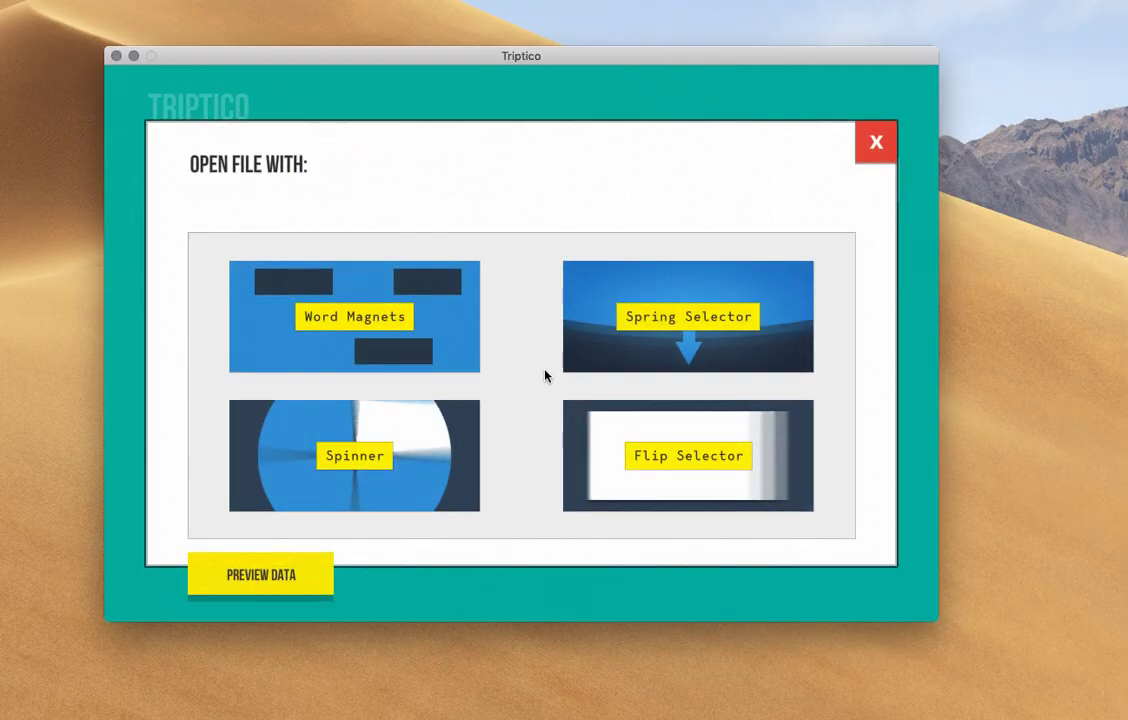
scroll(545, 357, "down", 2)
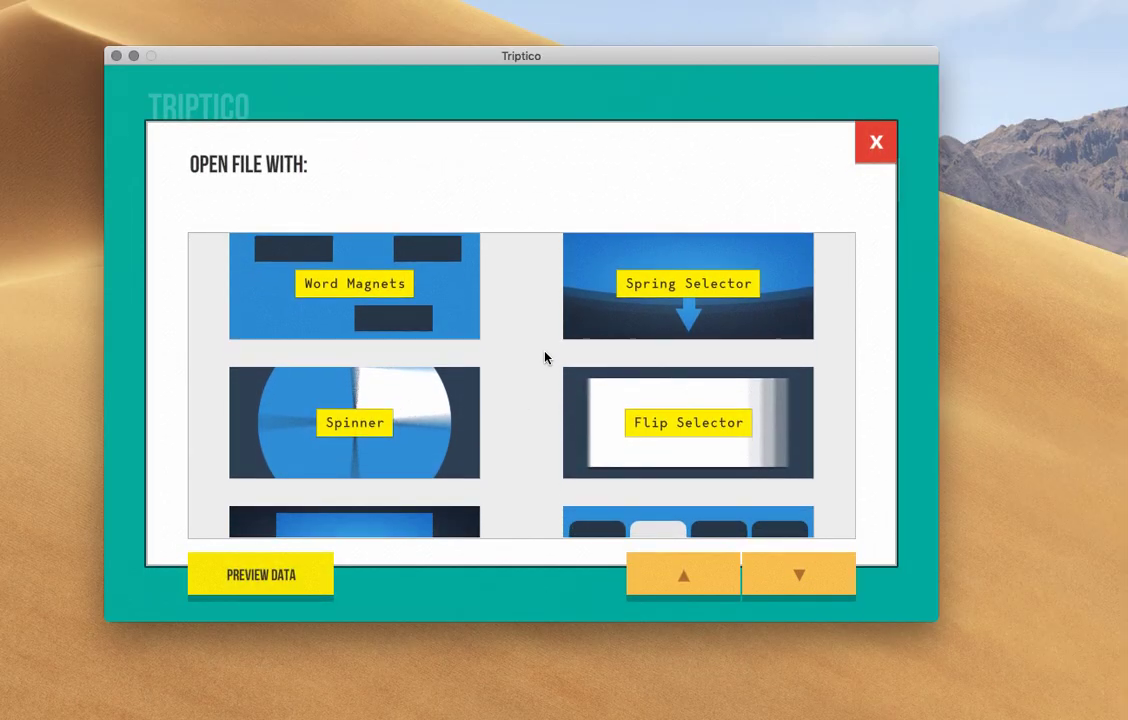
left_click(728, 304)
left_click_drag(529, 90, 699, 110)
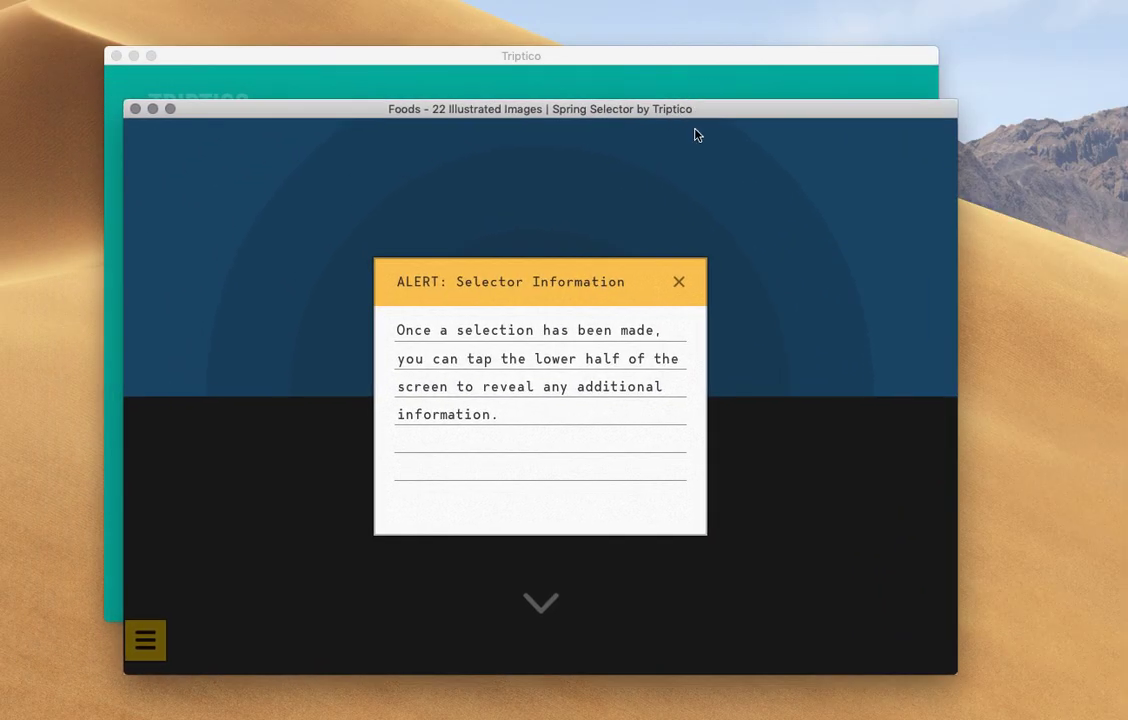
Dismiss the selector information, pick a food at random, reveal its name and close Spring Selector
left_click(677, 284)
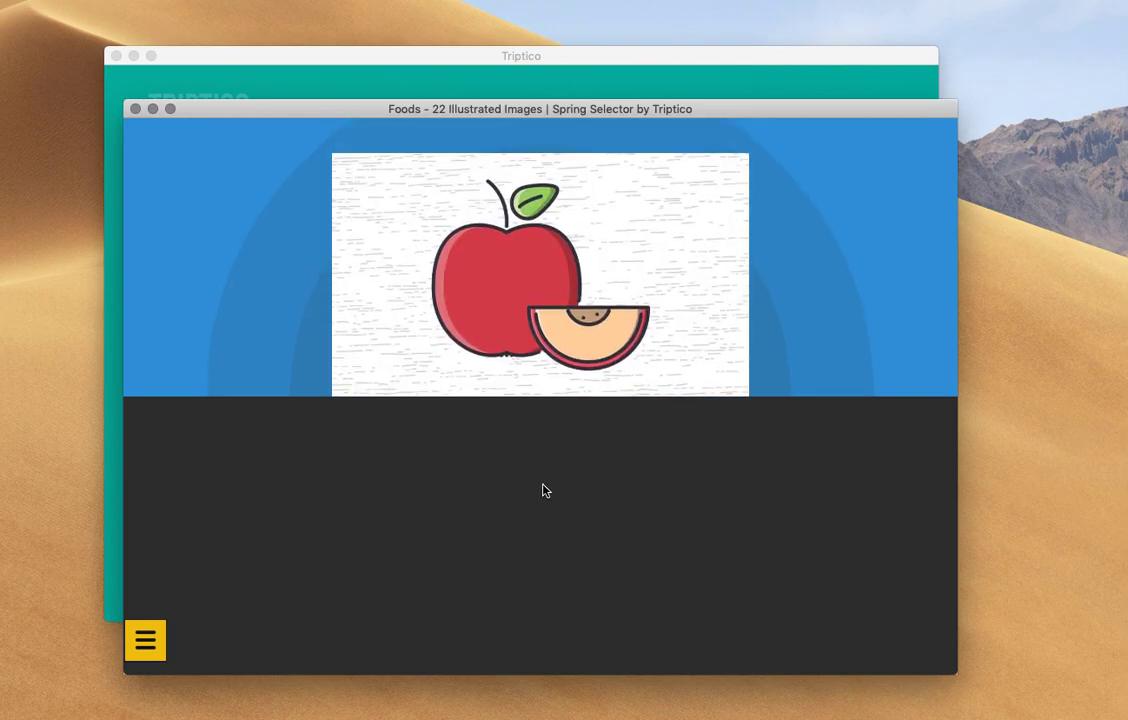
left_click(538, 438)
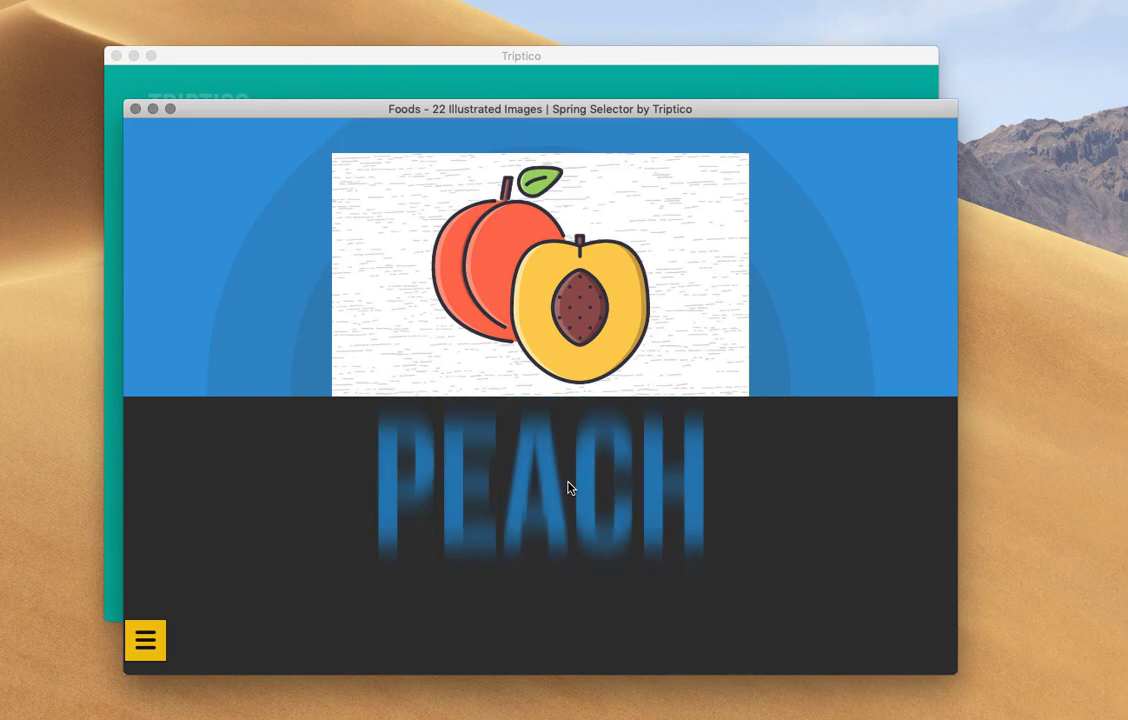
left_click(135, 109)
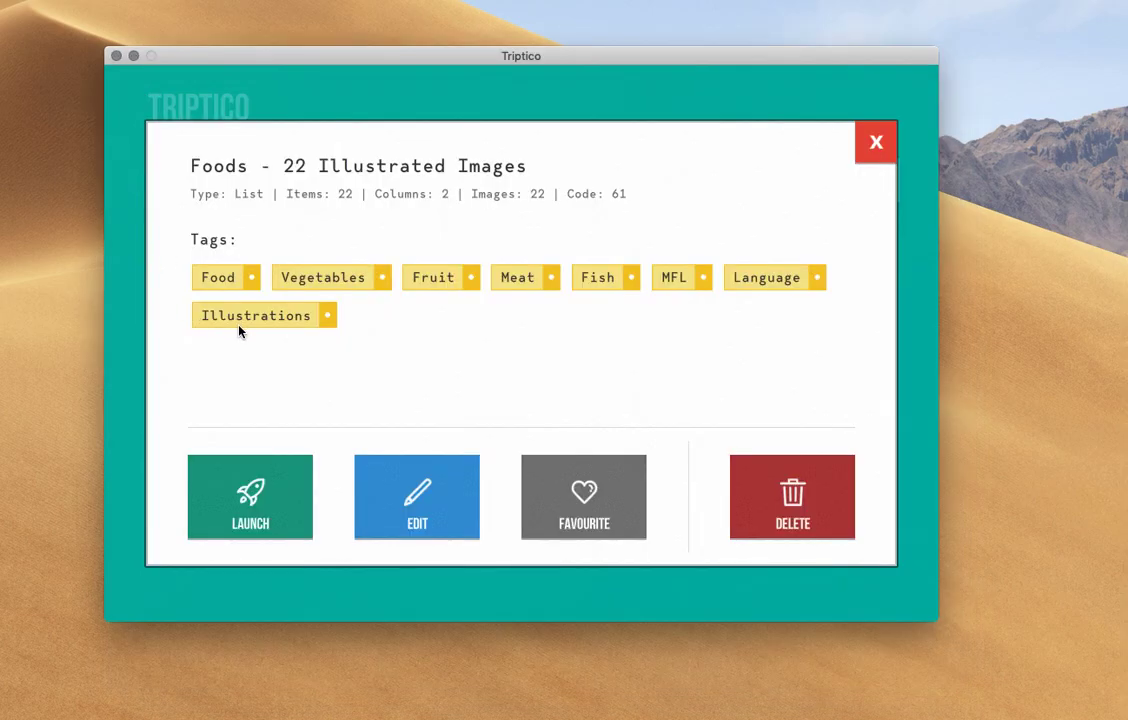
Launch the foods list with Spinner, dismiss its information alert and move the window fully into view
left_click(249, 468)
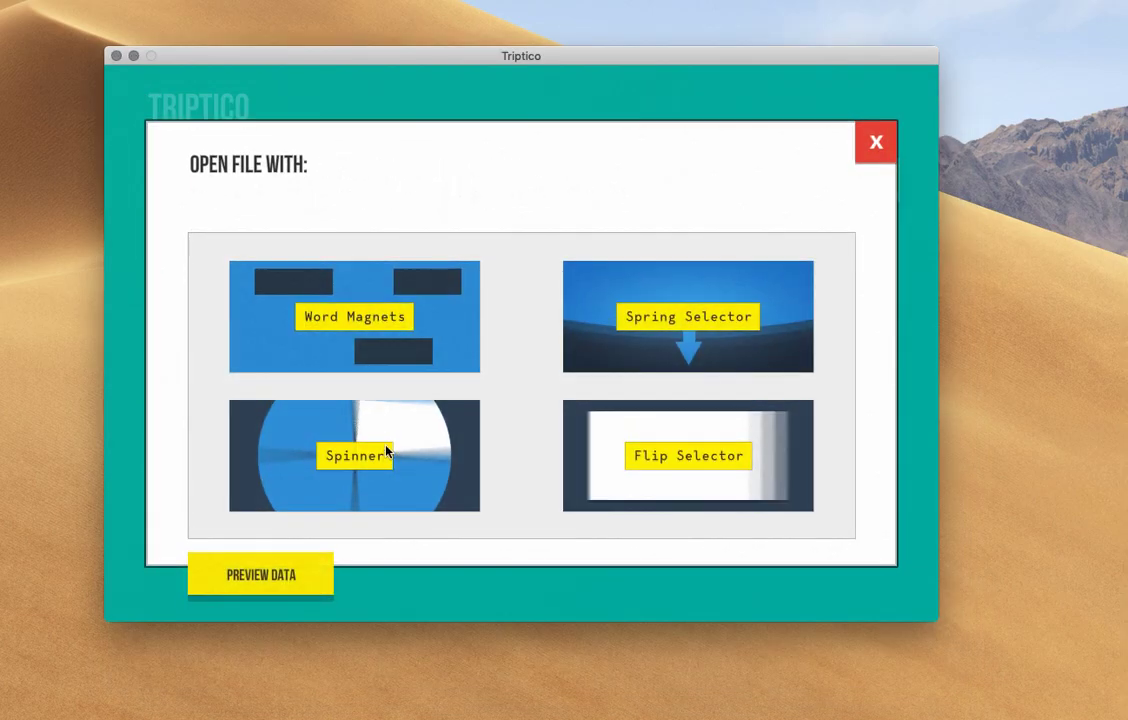
left_click(475, 458)
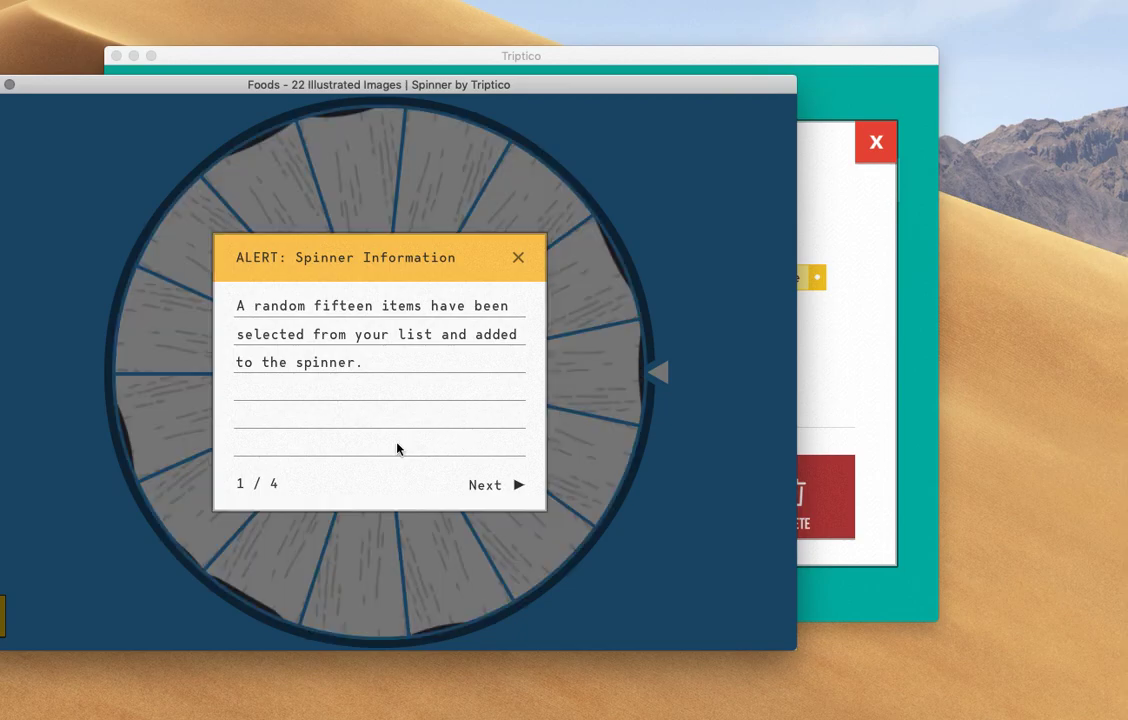
left_click(494, 486)
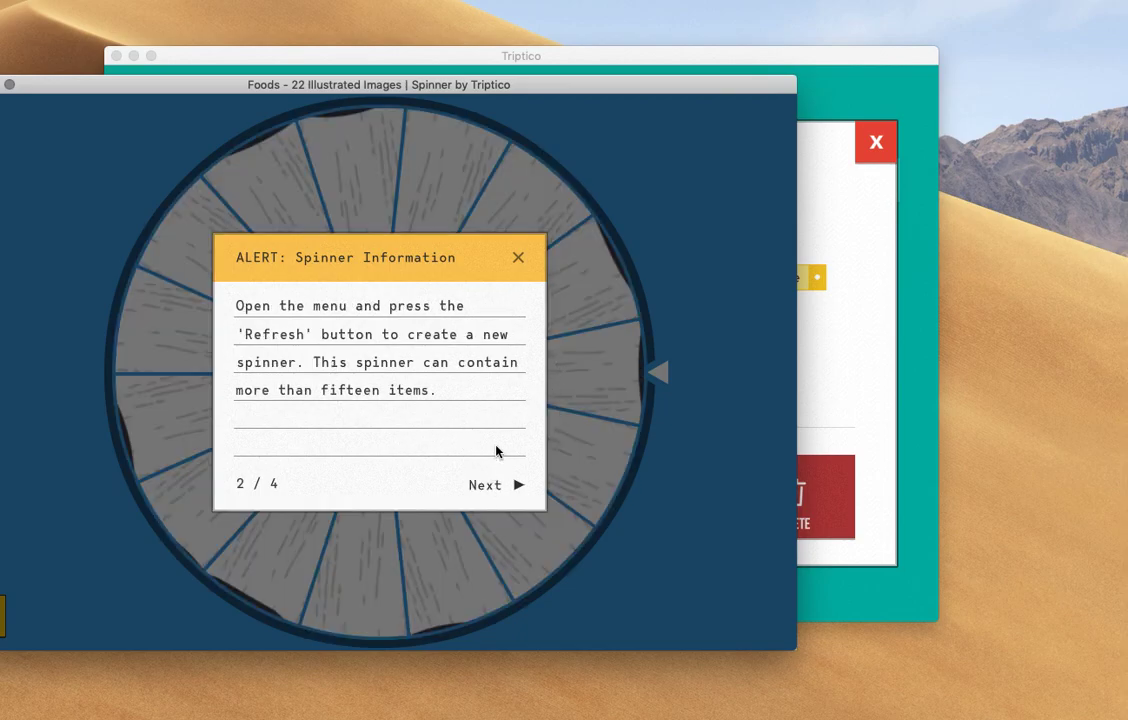
left_click(517, 258)
left_click_drag(423, 84, 621, 34)
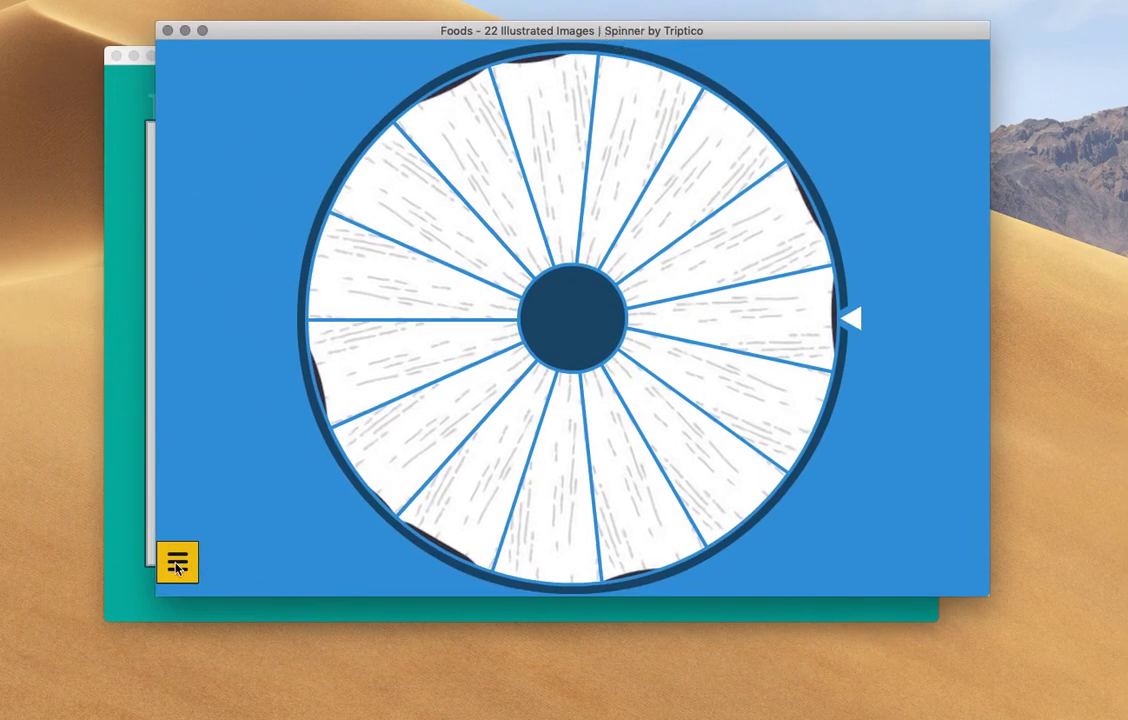
Spin the foods wheel, enlarge the selected item and close Spinner
left_click(521, 287)
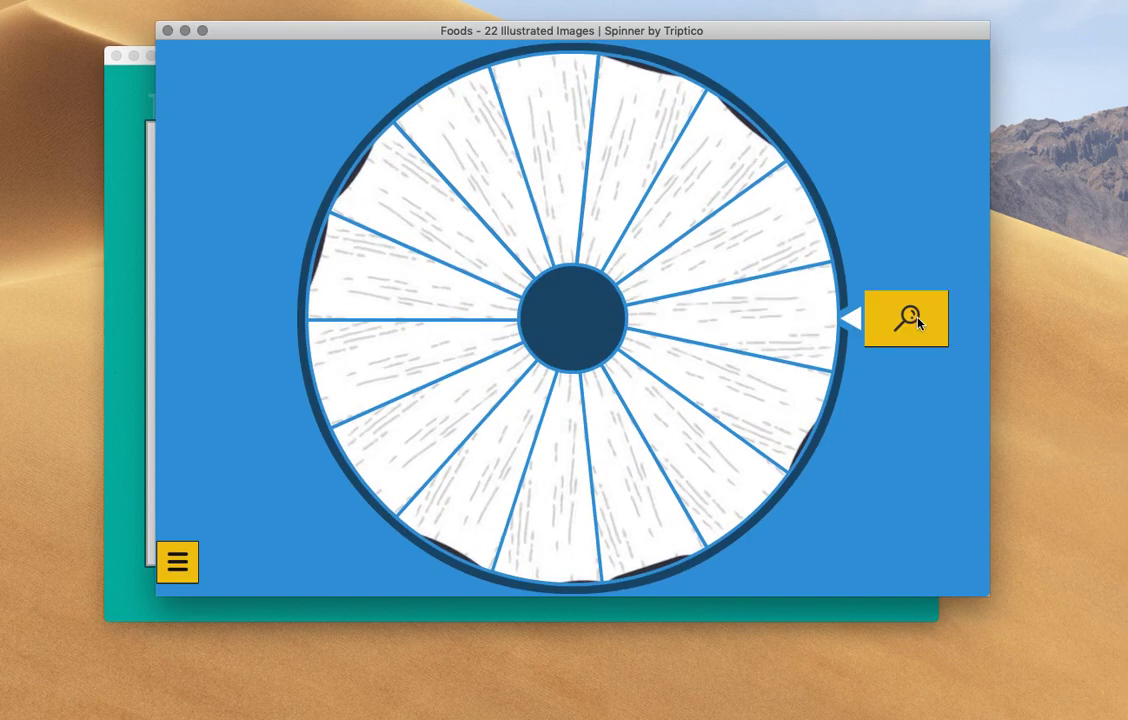
left_click(910, 320)
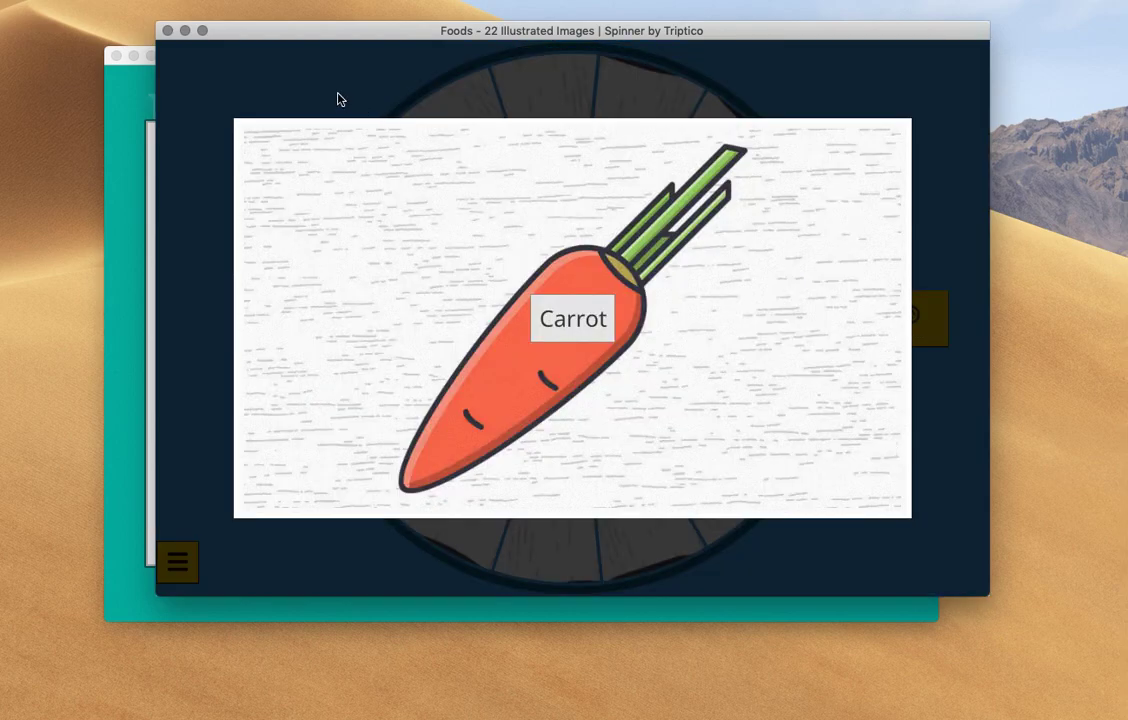
left_click(167, 31)
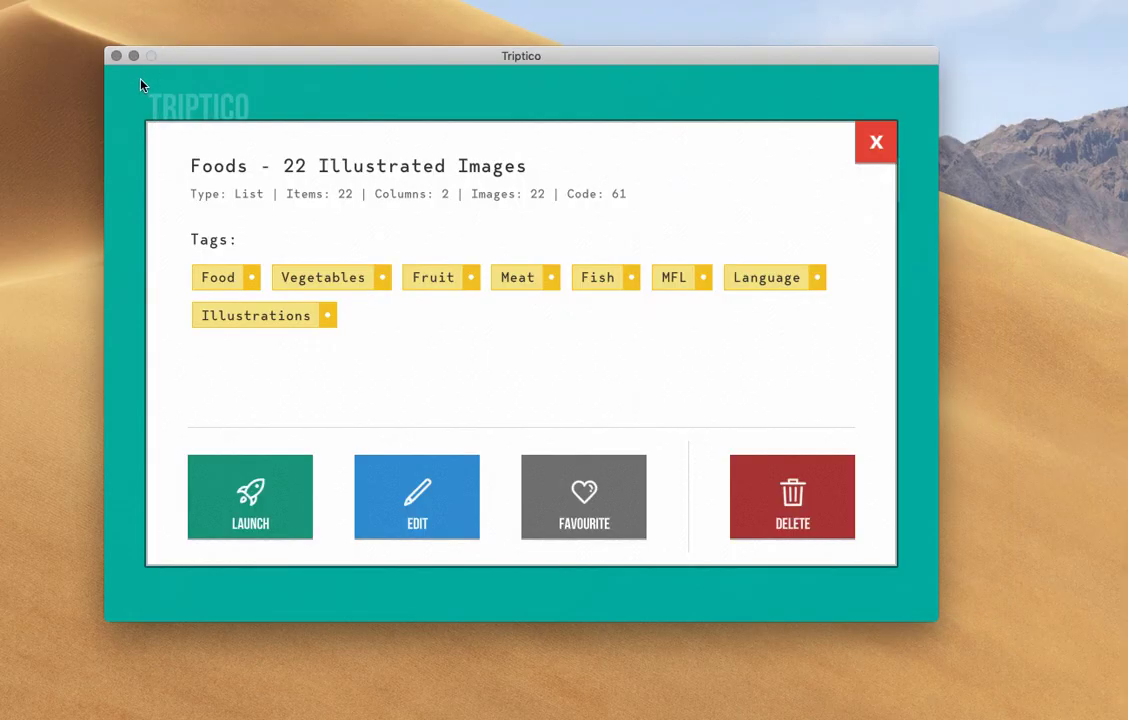
Return to the home screen and view the resource types available for creation
left_click(878, 143)
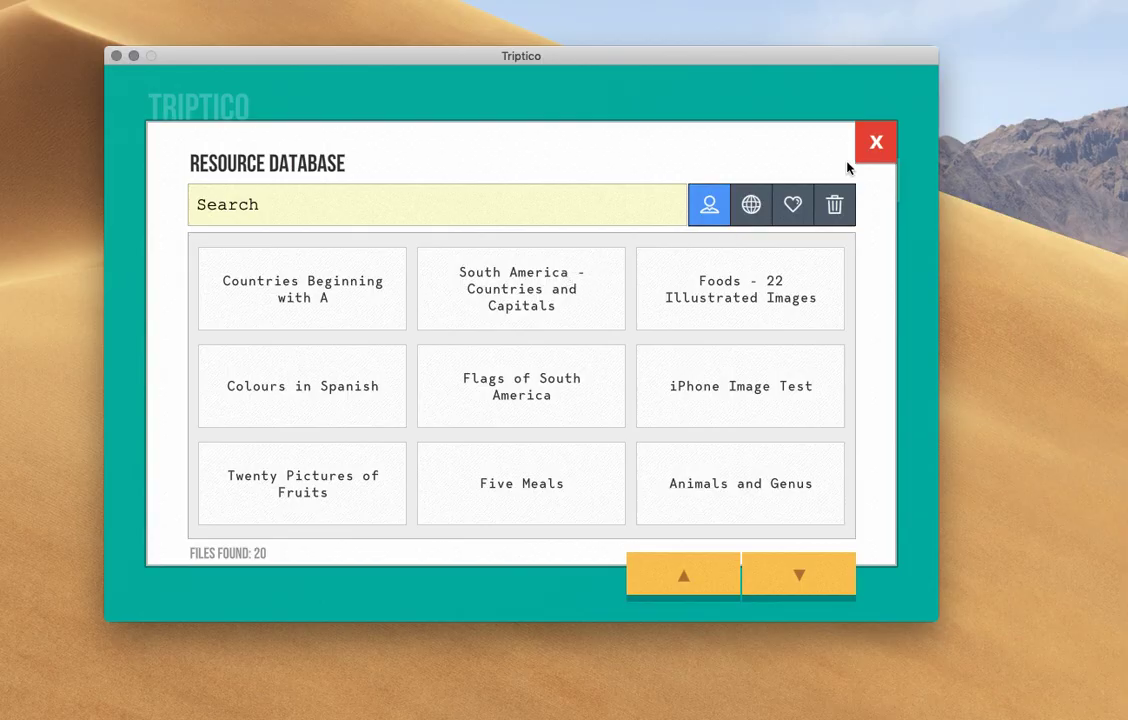
left_click(876, 142)
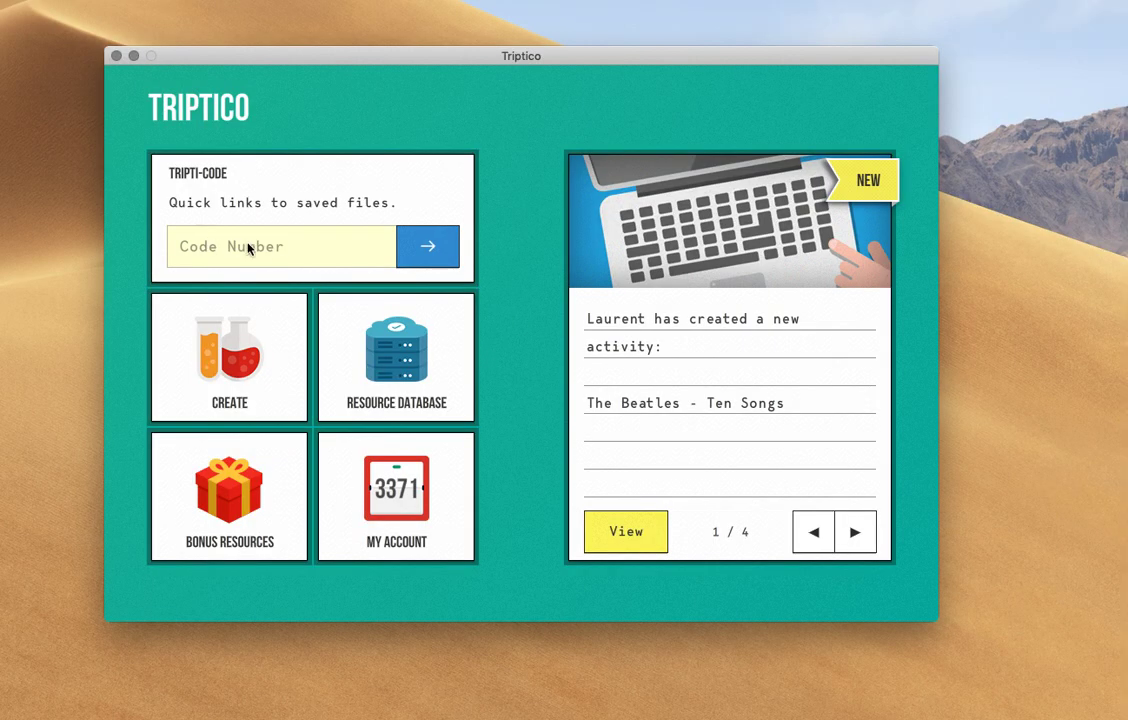
left_click(272, 325)
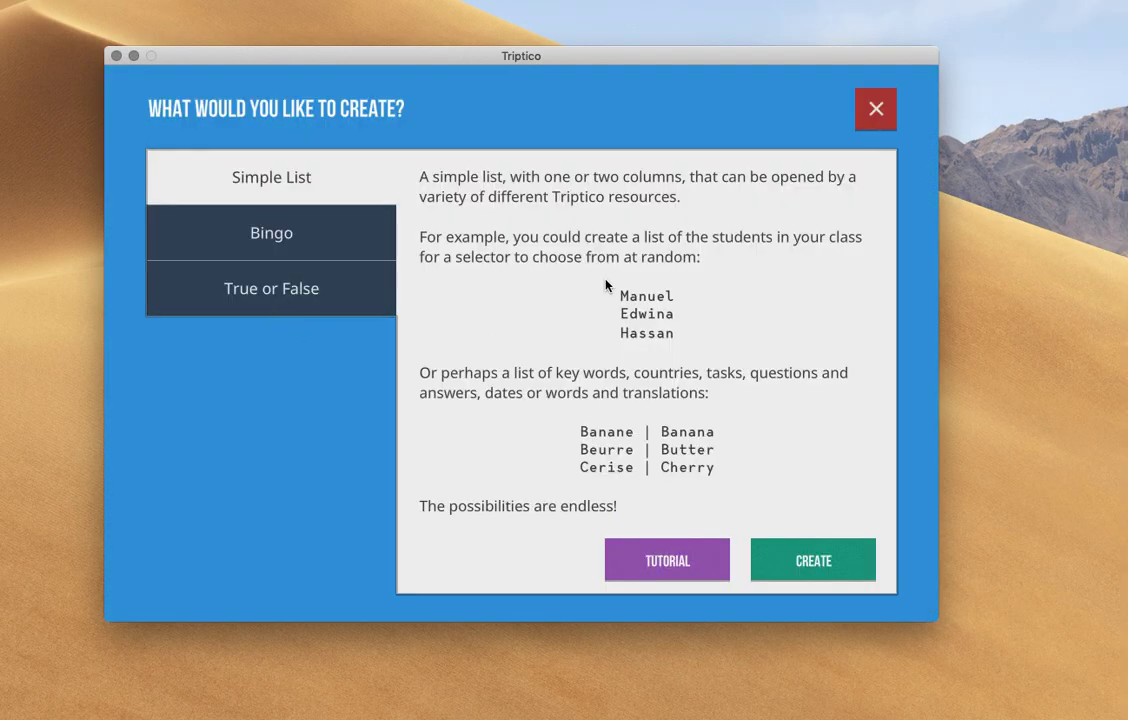
left_click(875, 110)
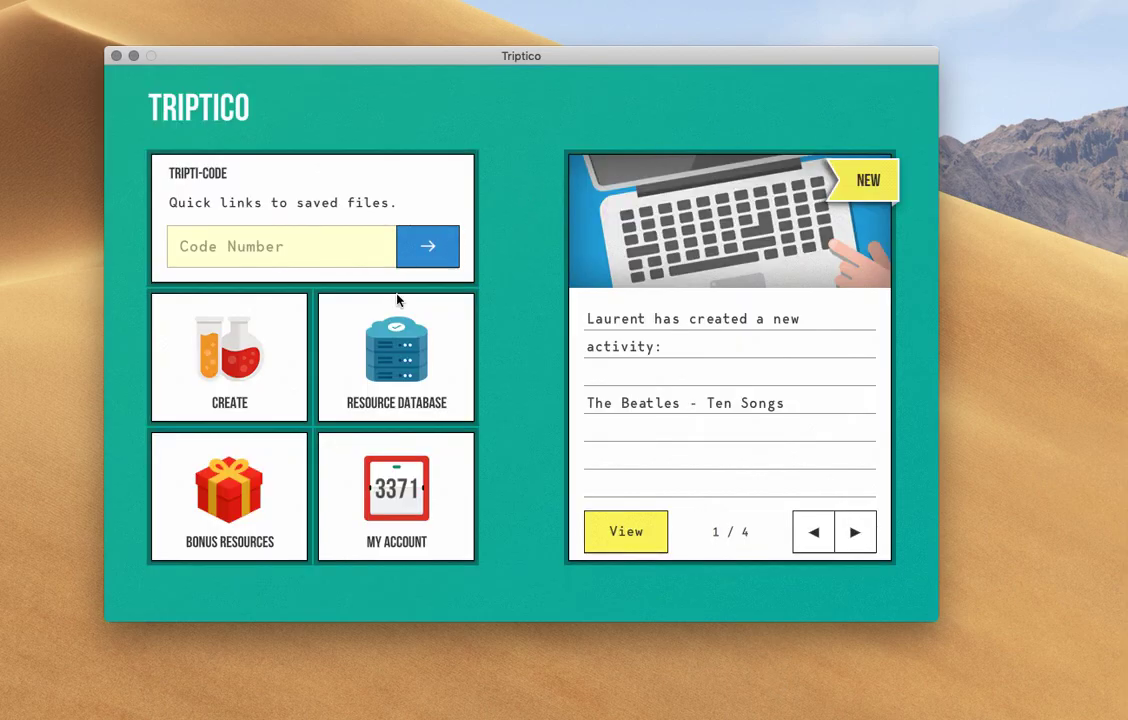
Check the code number of "Foods - 22 Illustrated Images" in the resource database and return to the home screen
left_click(400, 350)
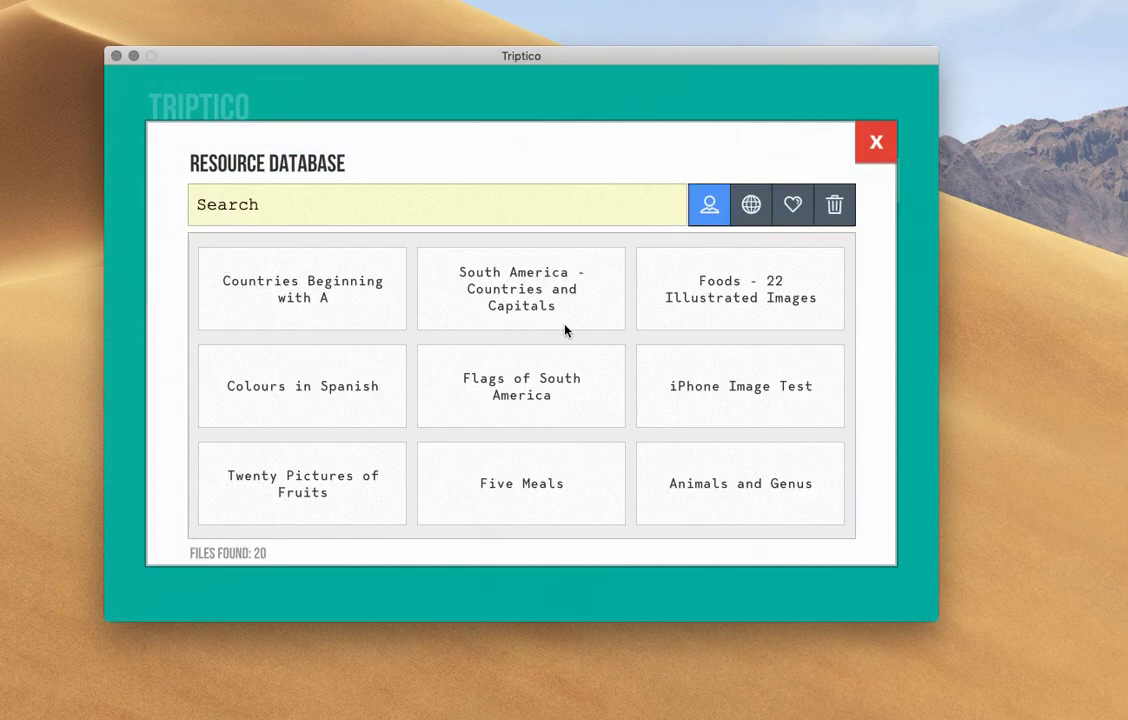
left_click(768, 300)
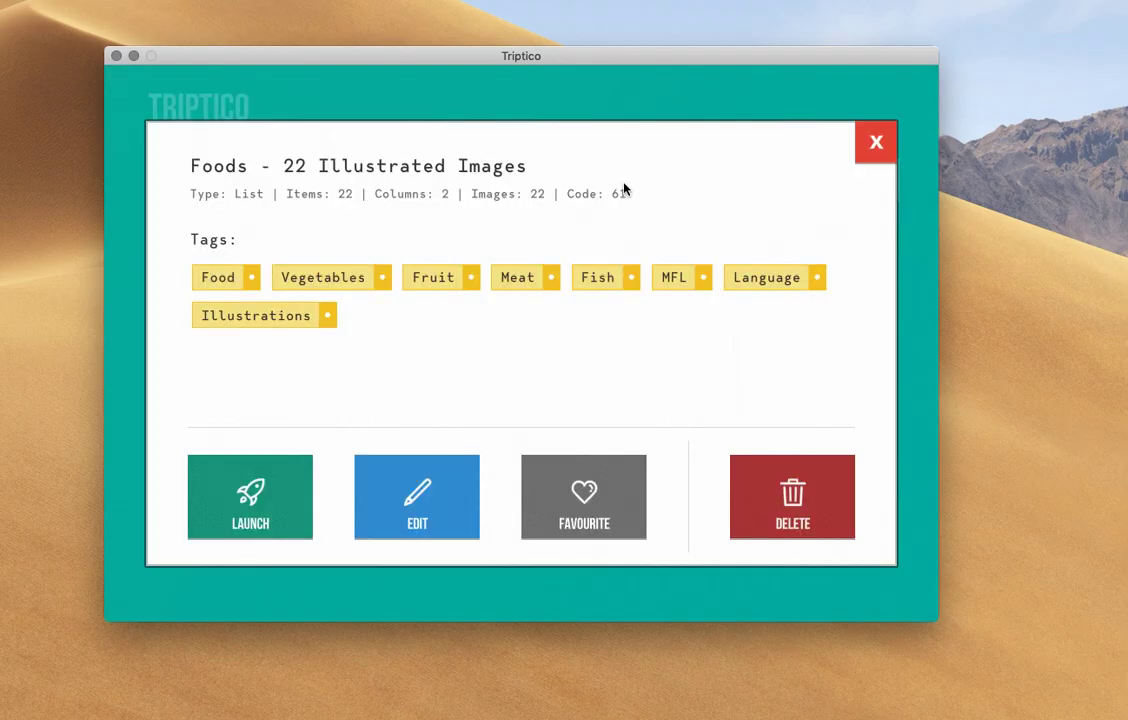
left_click(874, 143)
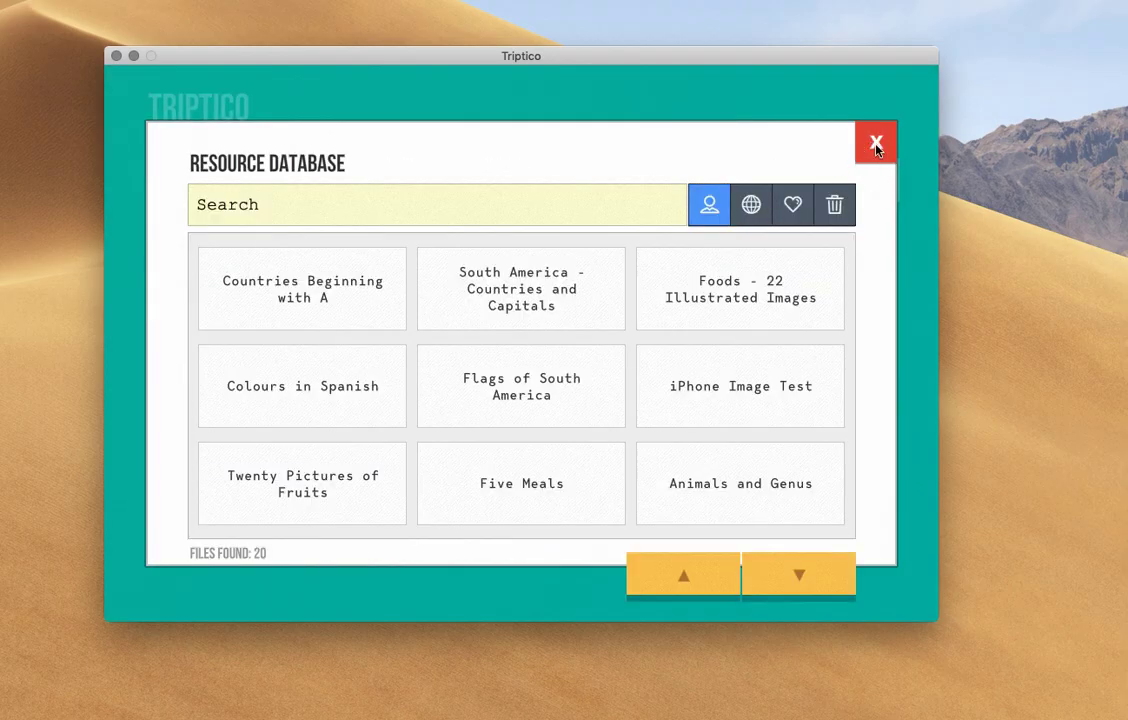
left_click(876, 145)
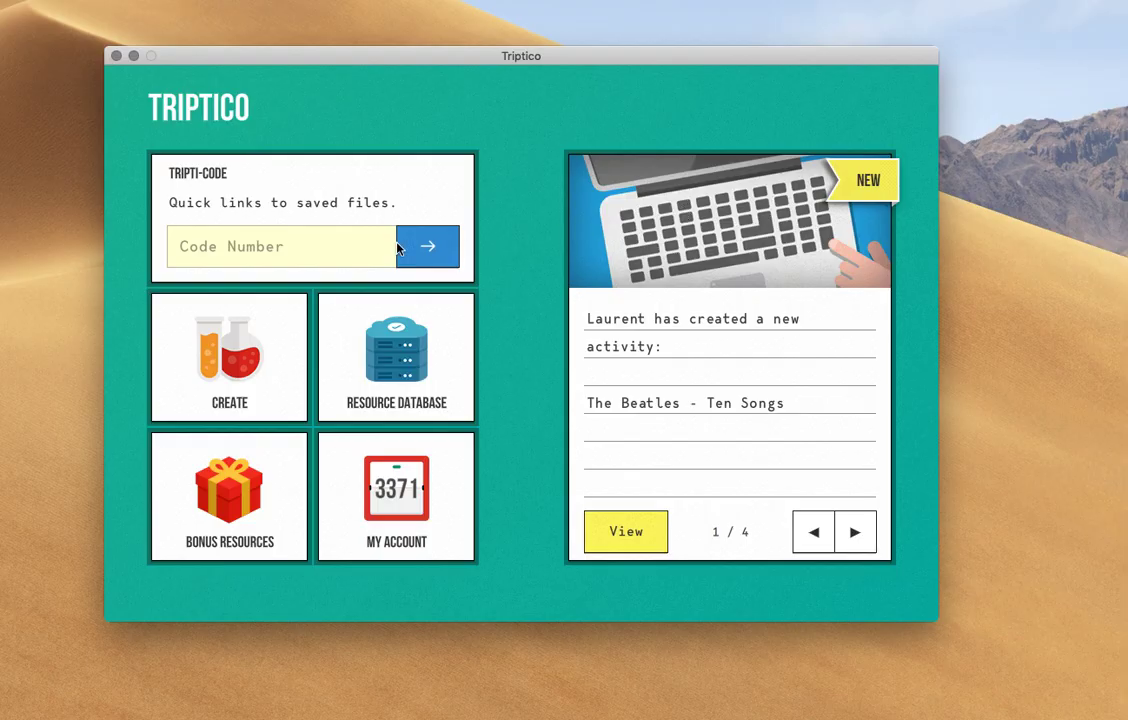
Start entering a code number under Tripti-Code
left_click(257, 247)
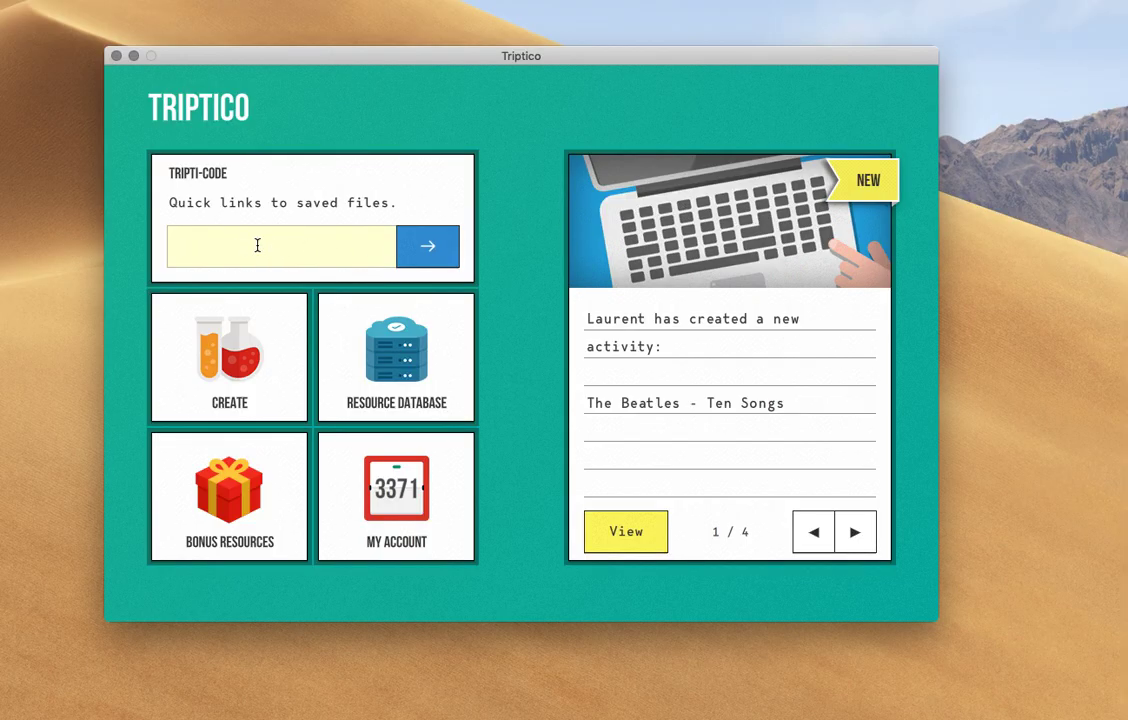